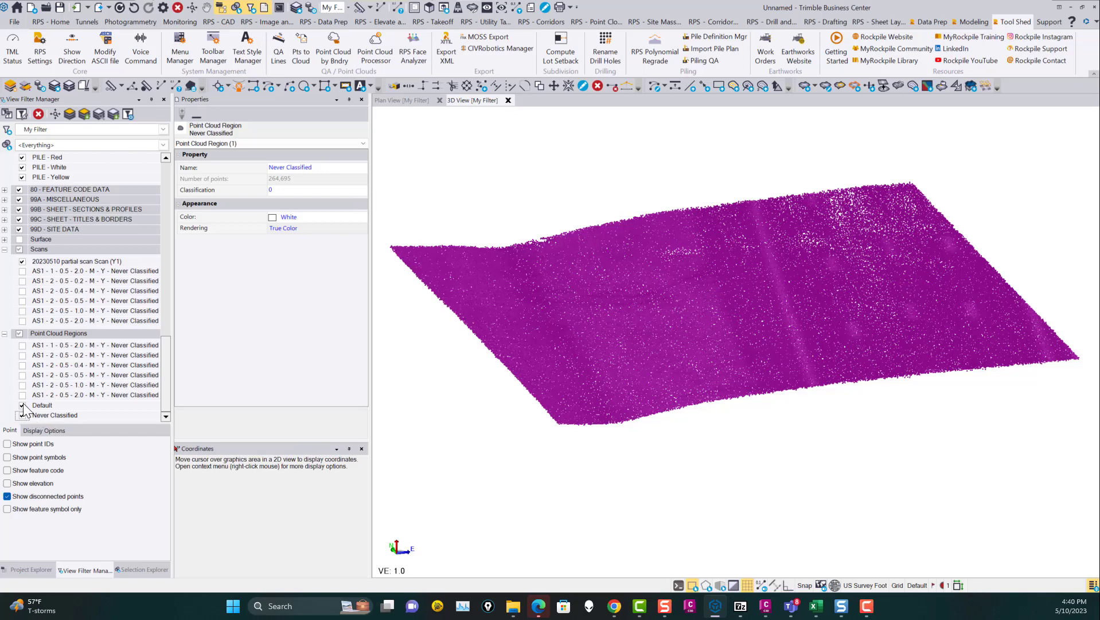
Step: Replace the scan point cloud with the All Data surface and view it in Plan View
{"action": "left_click", "coordinate": [21, 261]}
{"action": "left_click", "coordinate": [5, 240]}
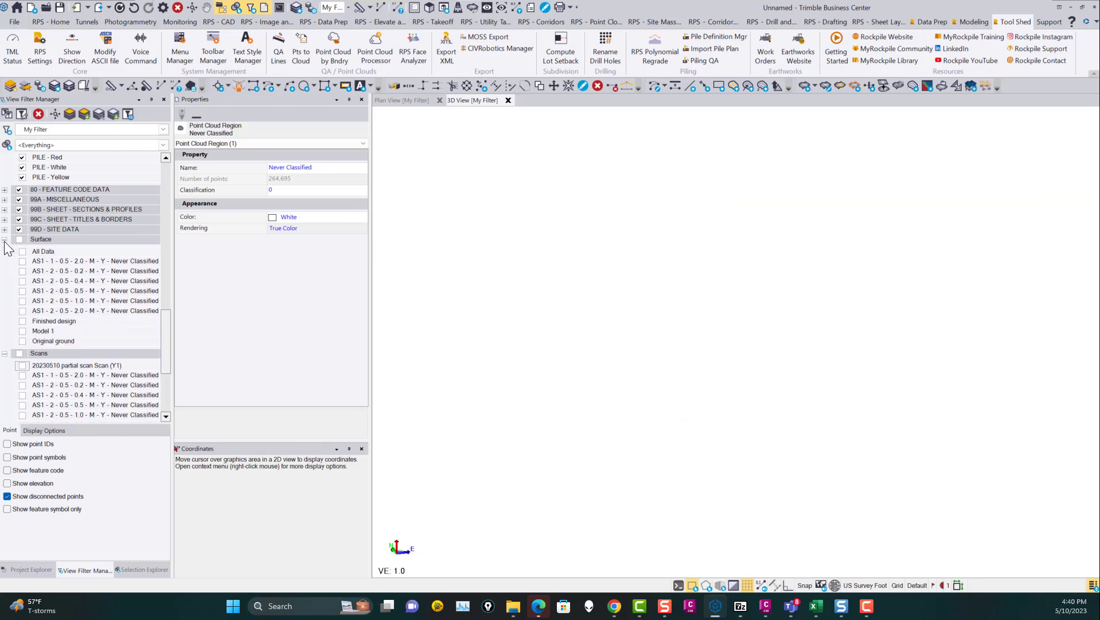
{"action": "left_click", "coordinate": [21, 251]}
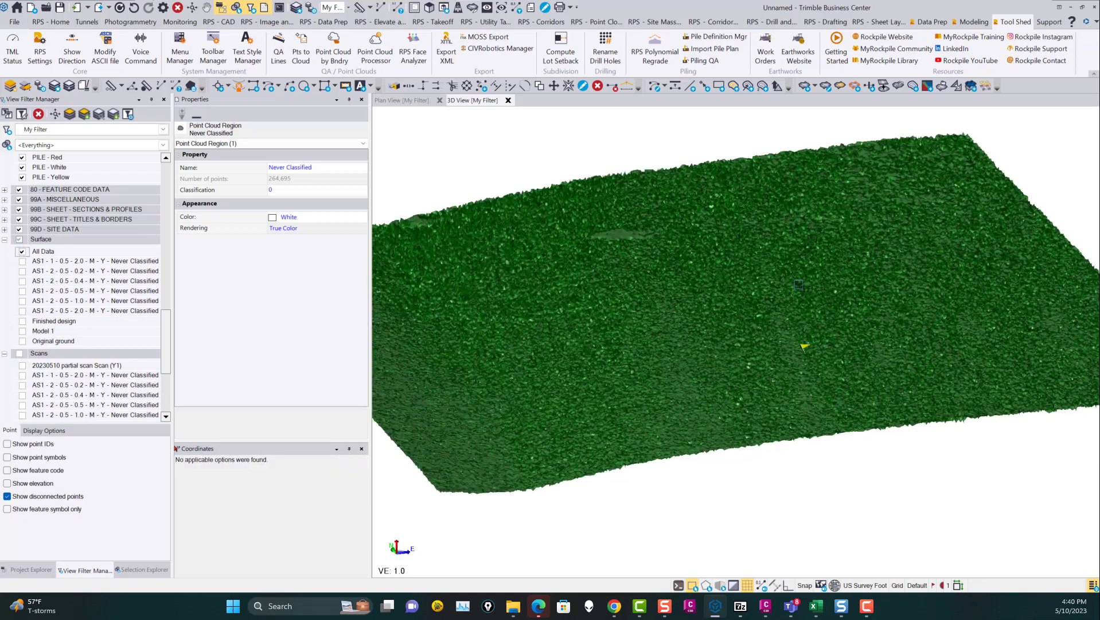
{"action": "scroll", "coordinate": [804, 346], "scroll_direction": "up", "scroll_amount": 1}
{"action": "scroll", "coordinate": [800, 322], "scroll_direction": "up", "scroll_amount": 5}
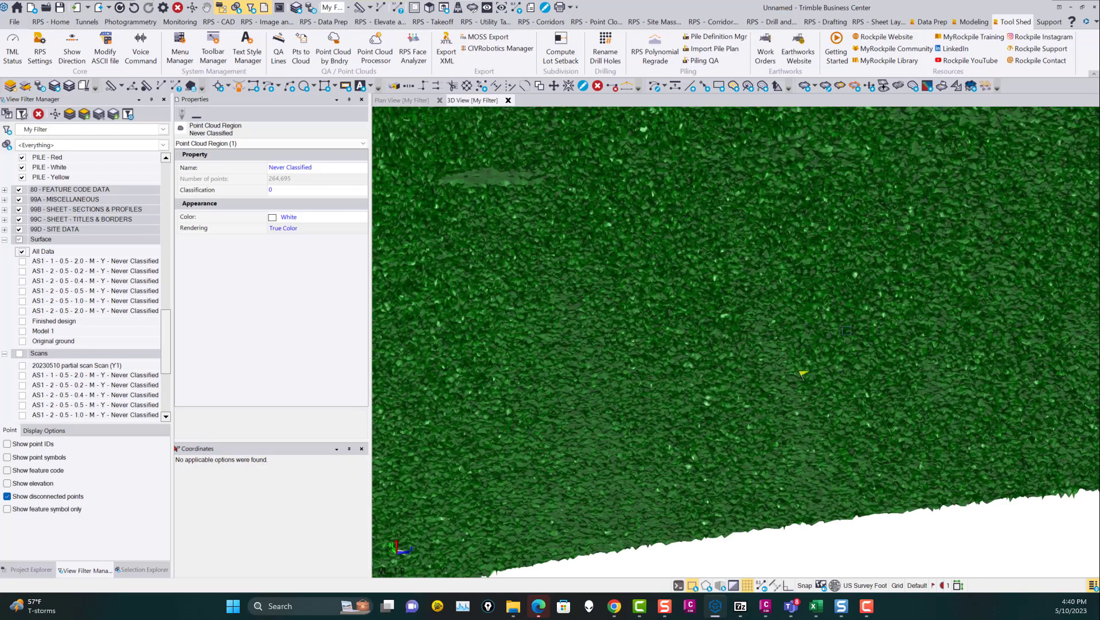
{"action": "scroll", "coordinate": [846, 325], "scroll_direction": "down", "scroll_amount": 3}
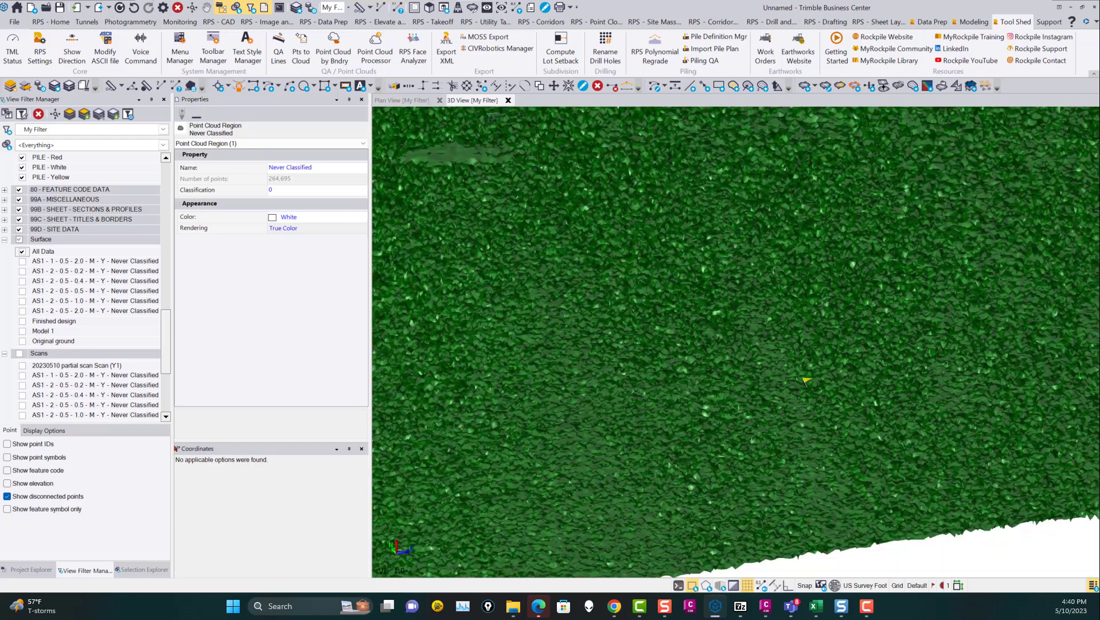
{"action": "left_click", "coordinate": [405, 101]}
{"action": "left_click", "coordinate": [487, 8]}
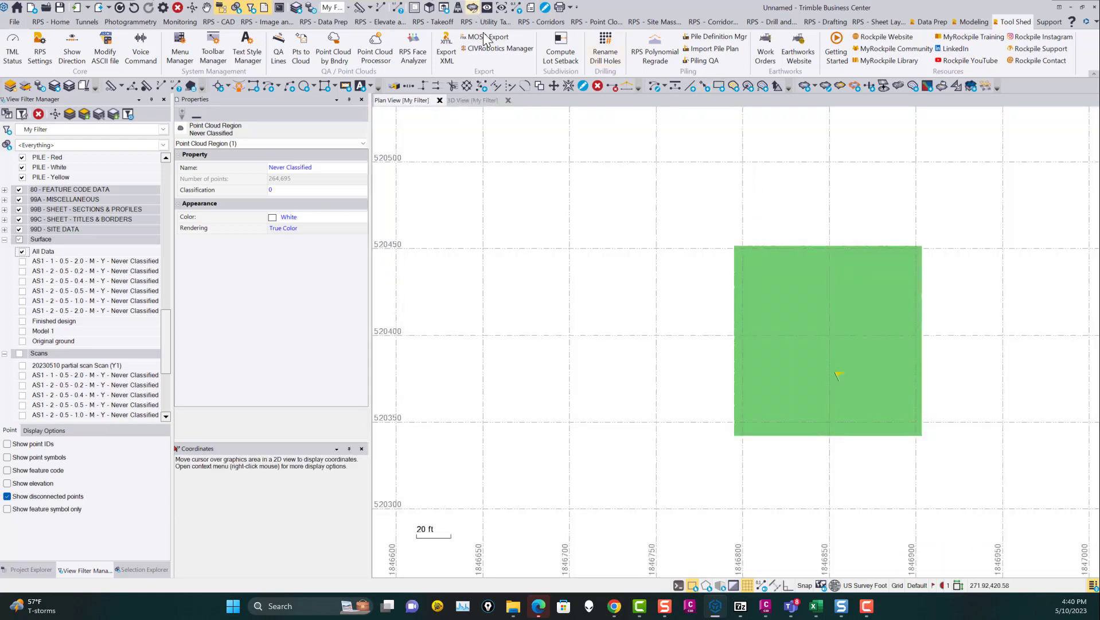
Step: Draw a slicing line across the surface and profile it with the first AS1 surface excluded
{"action": "left_click", "coordinate": [709, 231]}
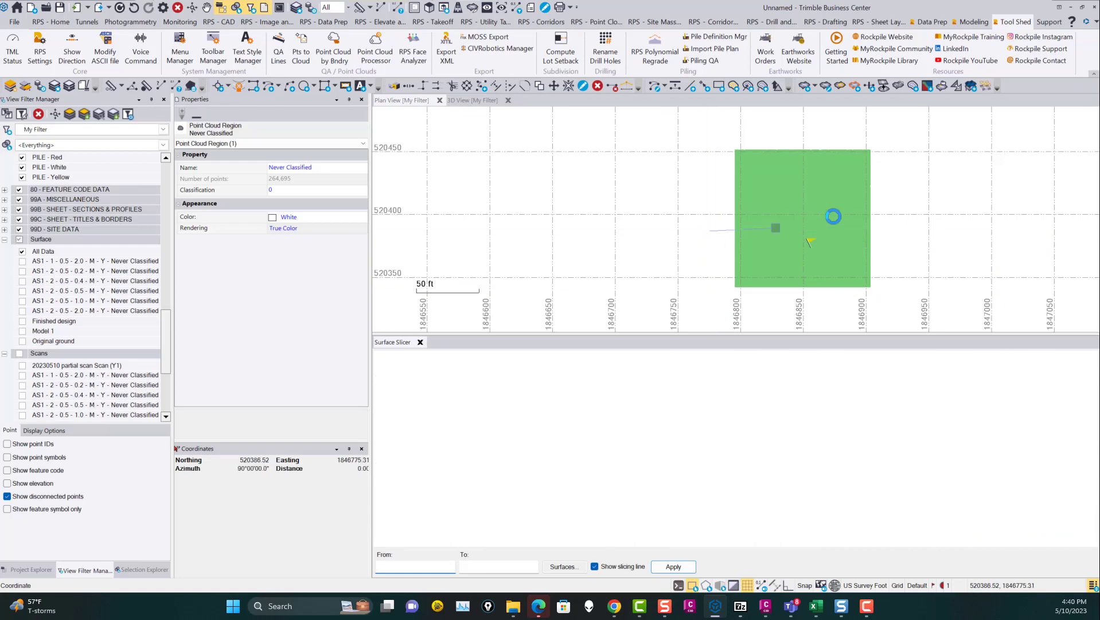
{"action": "left_click", "coordinate": [895, 214]}
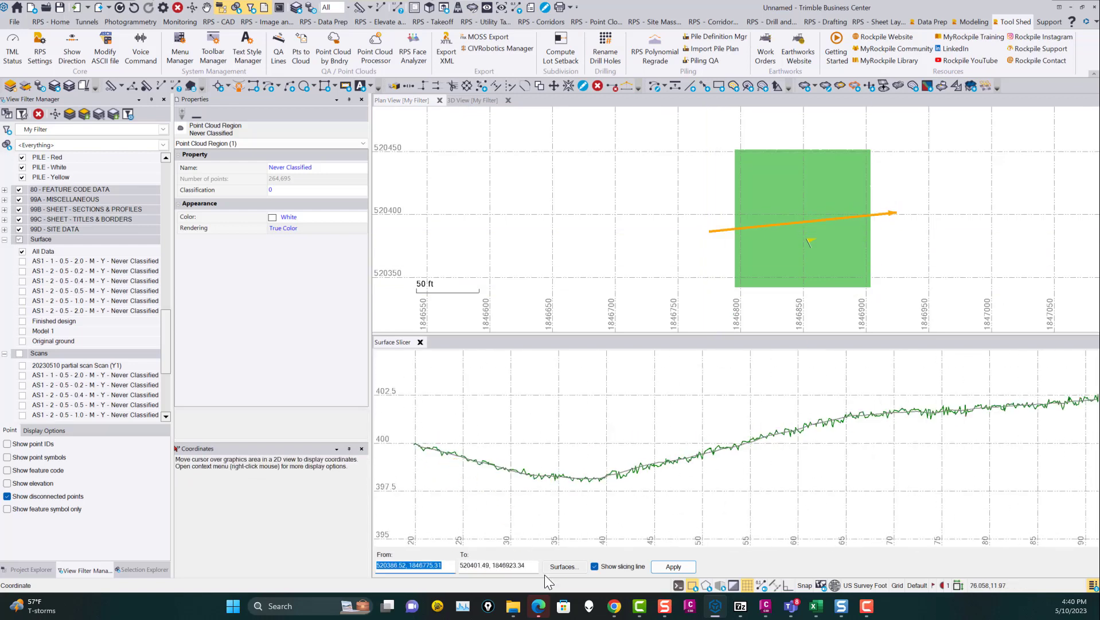
{"action": "left_click", "coordinate": [563, 566]}
{"action": "left_click", "coordinate": [452, 204]}
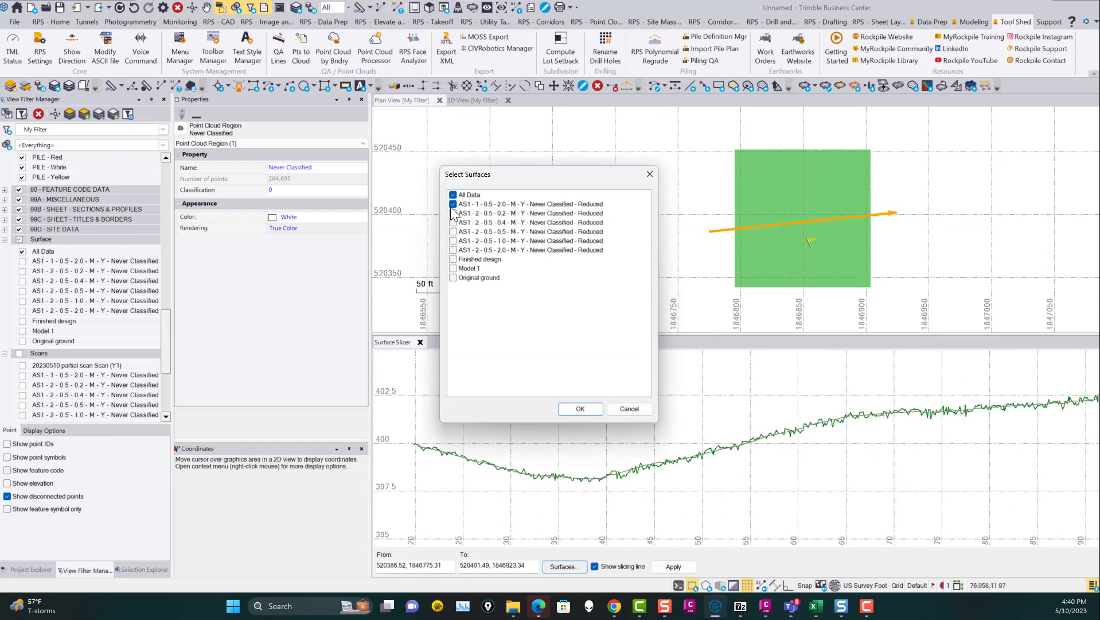
{"action": "left_click", "coordinate": [451, 204]}
{"action": "left_click", "coordinate": [577, 407]}
{"action": "left_click", "coordinate": [580, 409]}
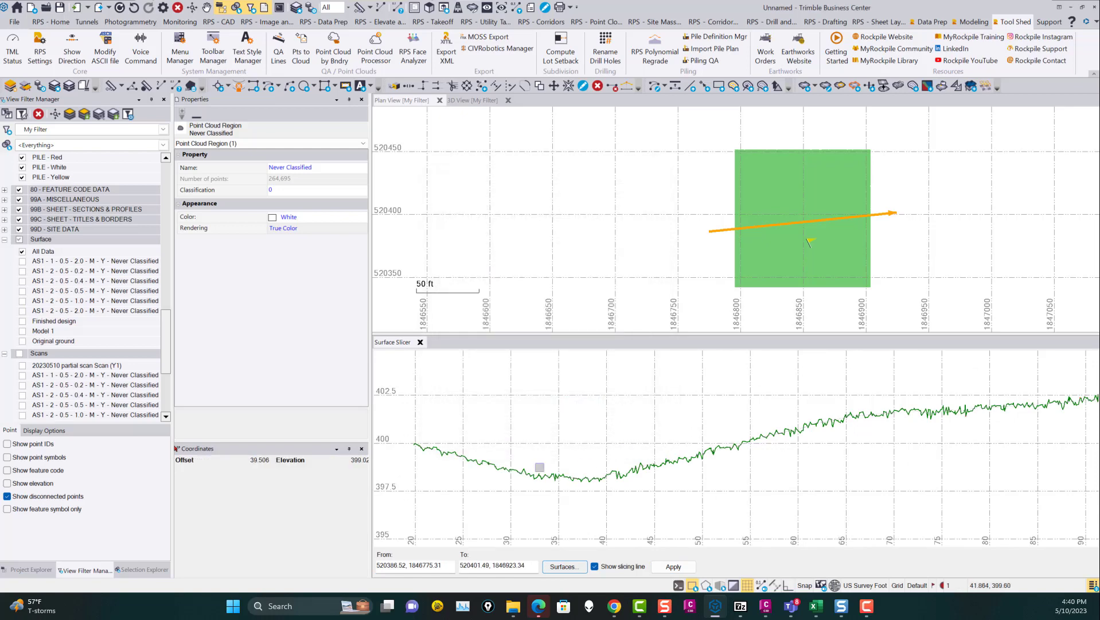
Step: Zoom and pan the elevation profile, which spans roughly 397 to 403
{"action": "scroll", "coordinate": [814, 436], "scroll_direction": "down", "scroll_amount": 5}
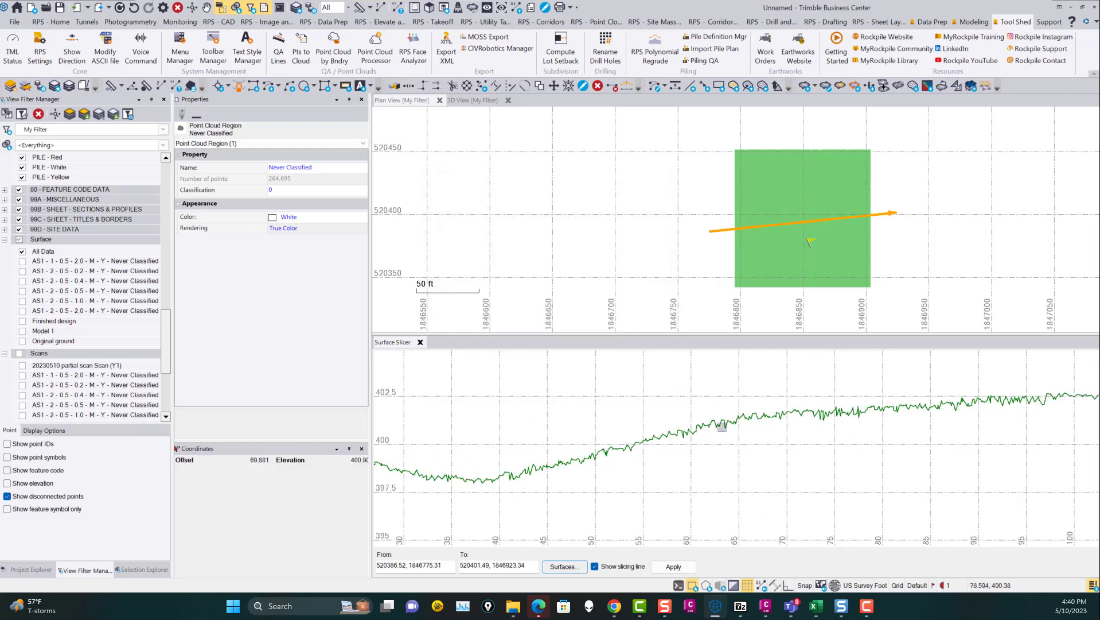
{"action": "middle_click_drag", "start_coordinate": [807, 443], "coordinate": [833, 445]}
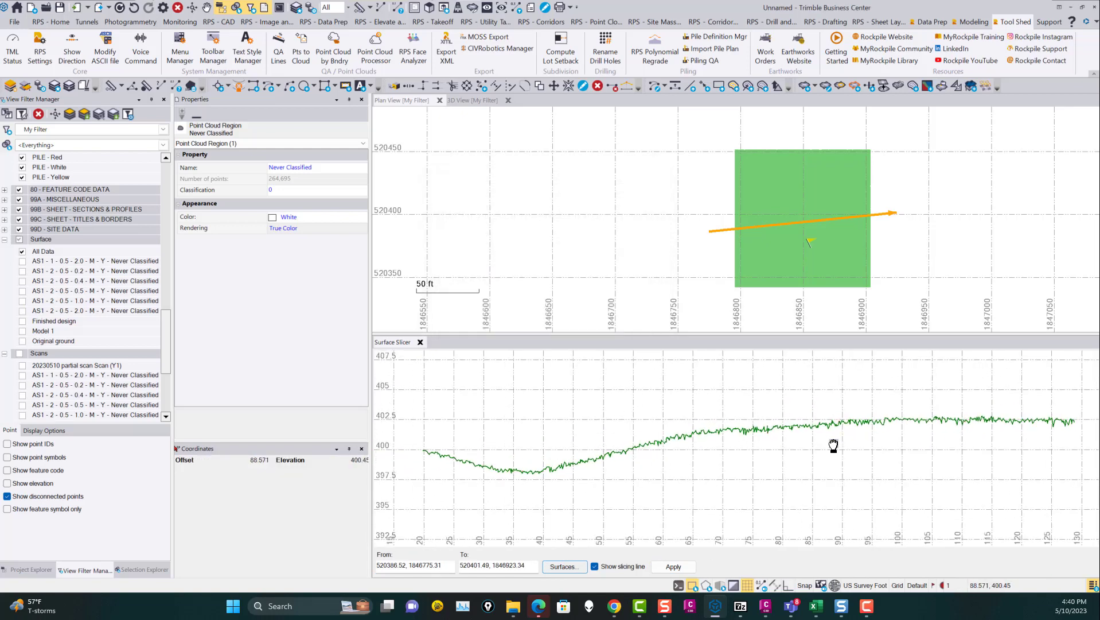
{"action": "scroll", "coordinate": [834, 443], "scroll_direction": "up", "scroll_amount": 2}
{"action": "scroll", "coordinate": [597, 459], "scroll_direction": "up", "scroll_amount": 3}
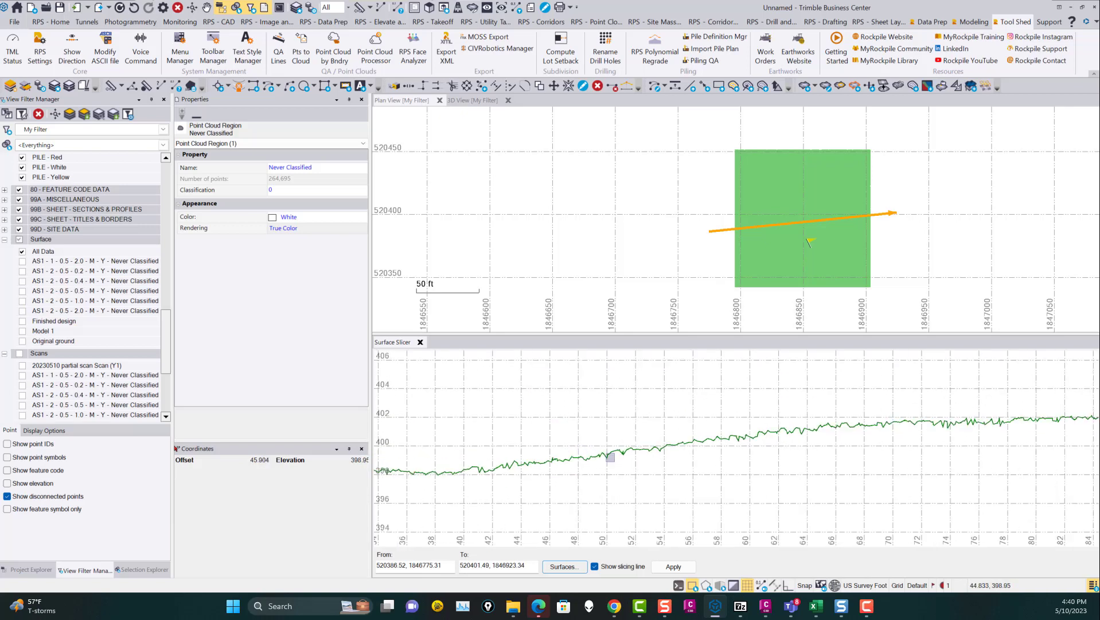
{"action": "scroll", "coordinate": [695, 443], "scroll_direction": "up", "scroll_amount": 2}
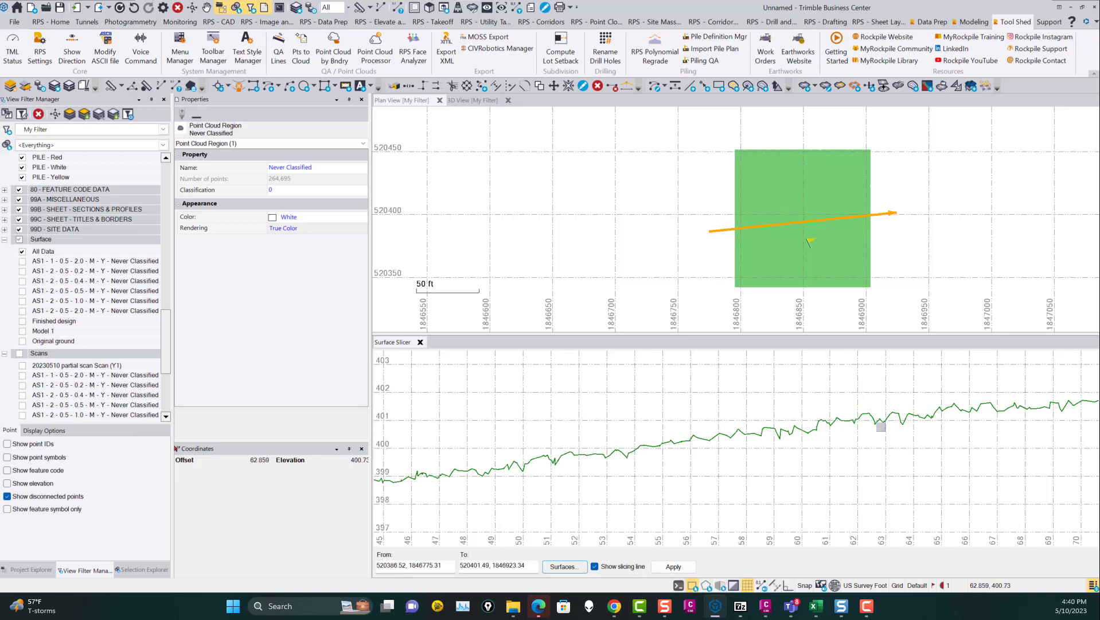
{"action": "scroll", "coordinate": [931, 432], "scroll_direction": "down", "scroll_amount": 1}
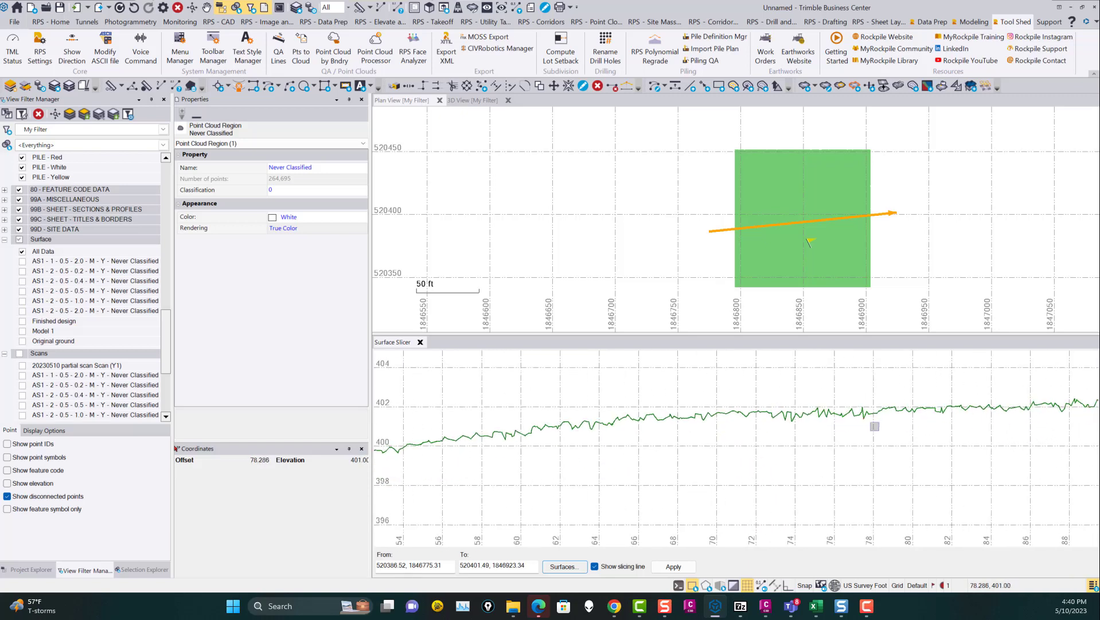
{"action": "left_click", "coordinate": [435, 565]}
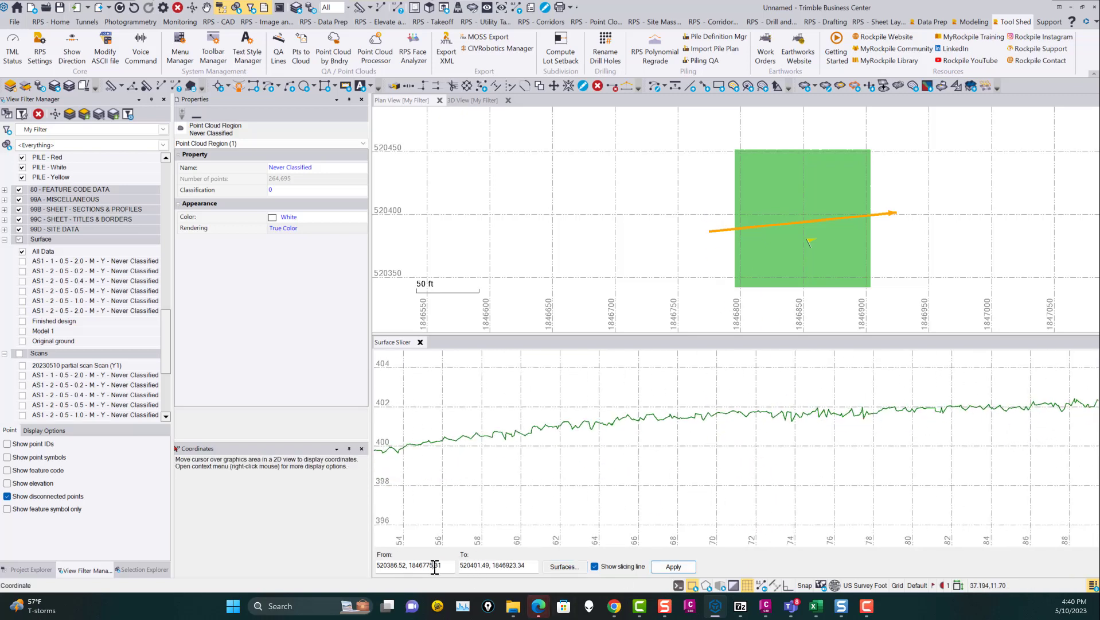
Step: Redraw the slicing line across the lower surface, review its profile, and widen the layer list
{"action": "left_click", "coordinate": [708, 186]}
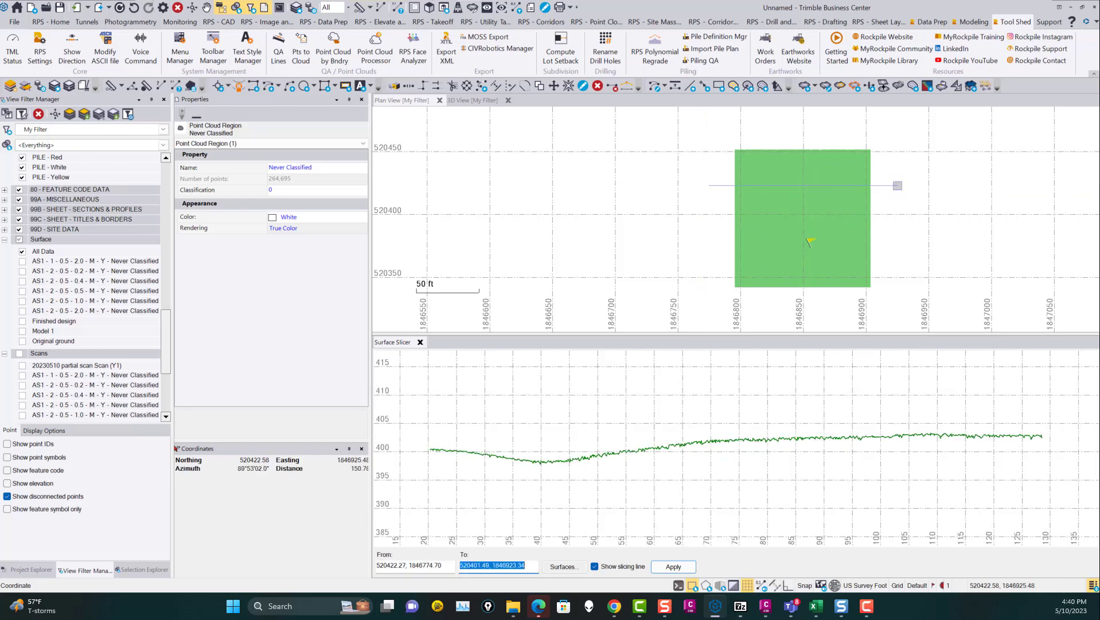
{"action": "left_click", "coordinate": [899, 186]}
{"action": "left_click", "coordinate": [720, 258]}
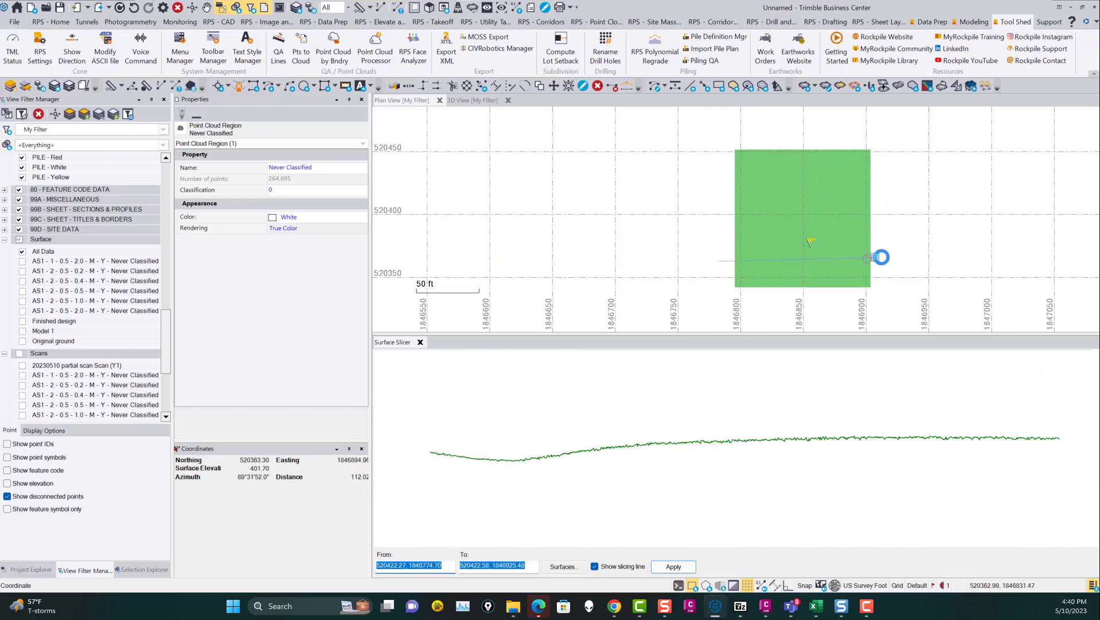
{"action": "left_click", "coordinate": [893, 257]}
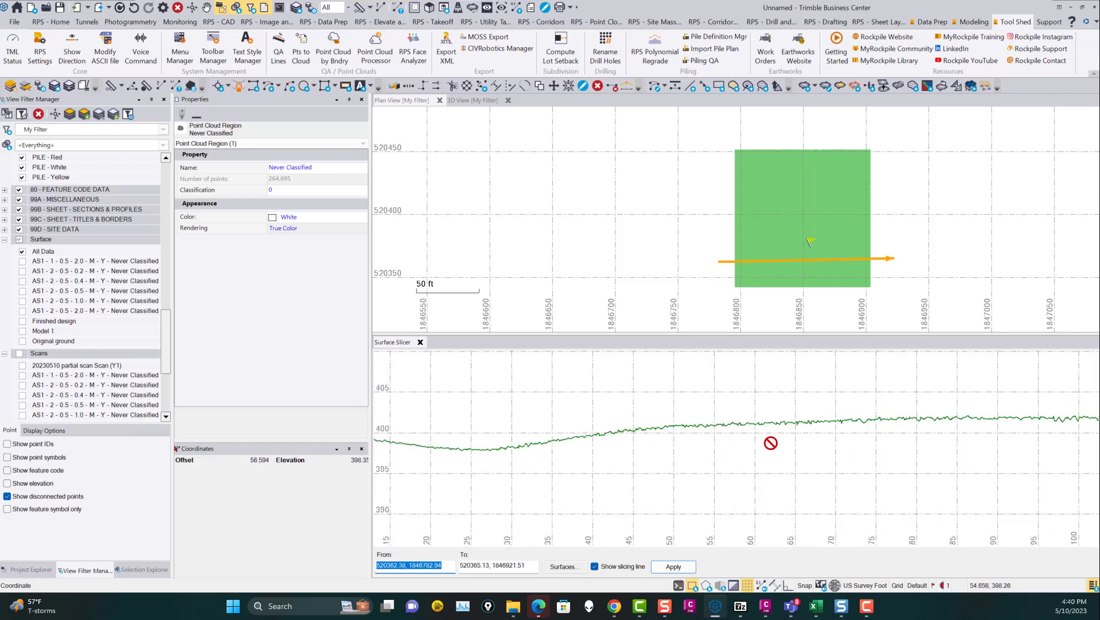
{"action": "middle_click_drag", "start_coordinate": [944, 439], "coordinate": [774, 443]}
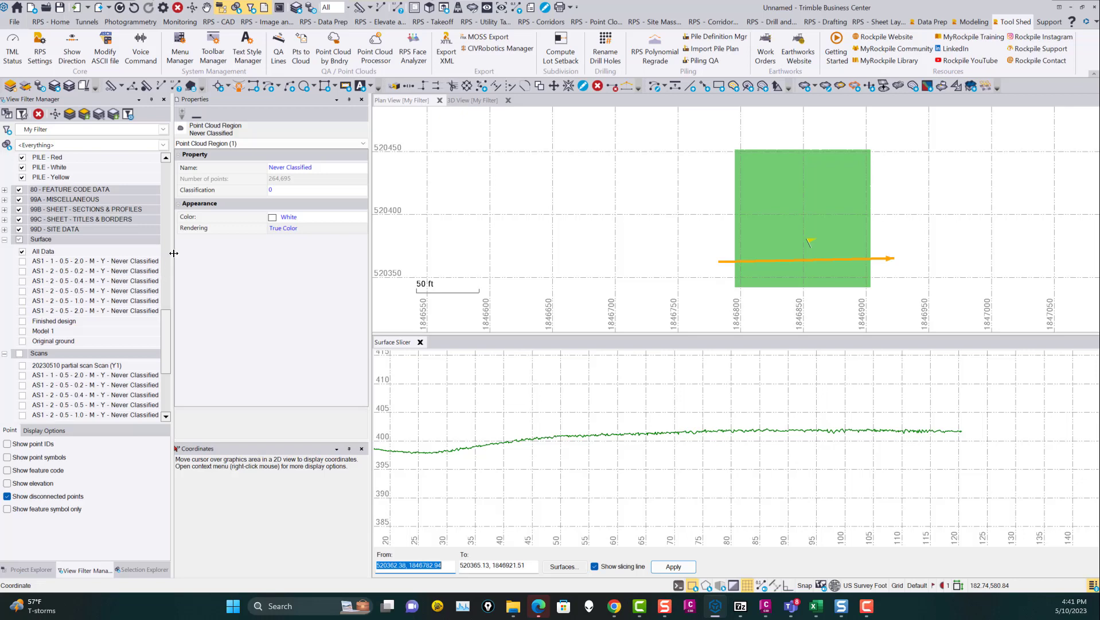
{"action": "left_click_drag", "start_coordinate": [173, 253], "coordinate": [238, 258]}
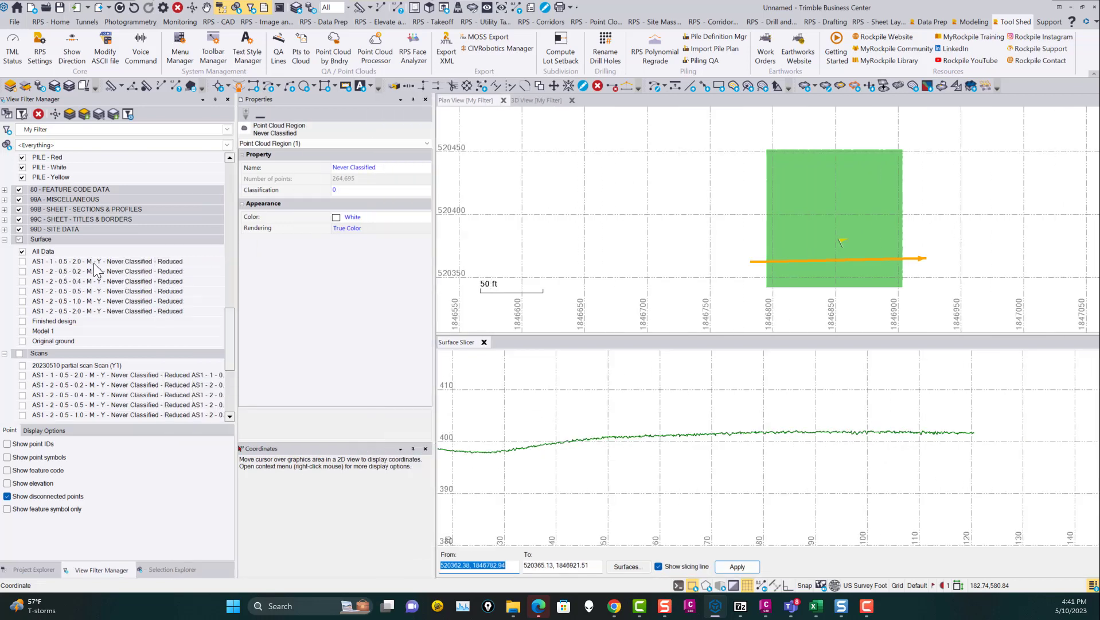
Step: Hide All Data and feed the partial scan point cloud into RPS Point Cloud Processor
{"action": "left_click", "coordinate": [372, 47]}
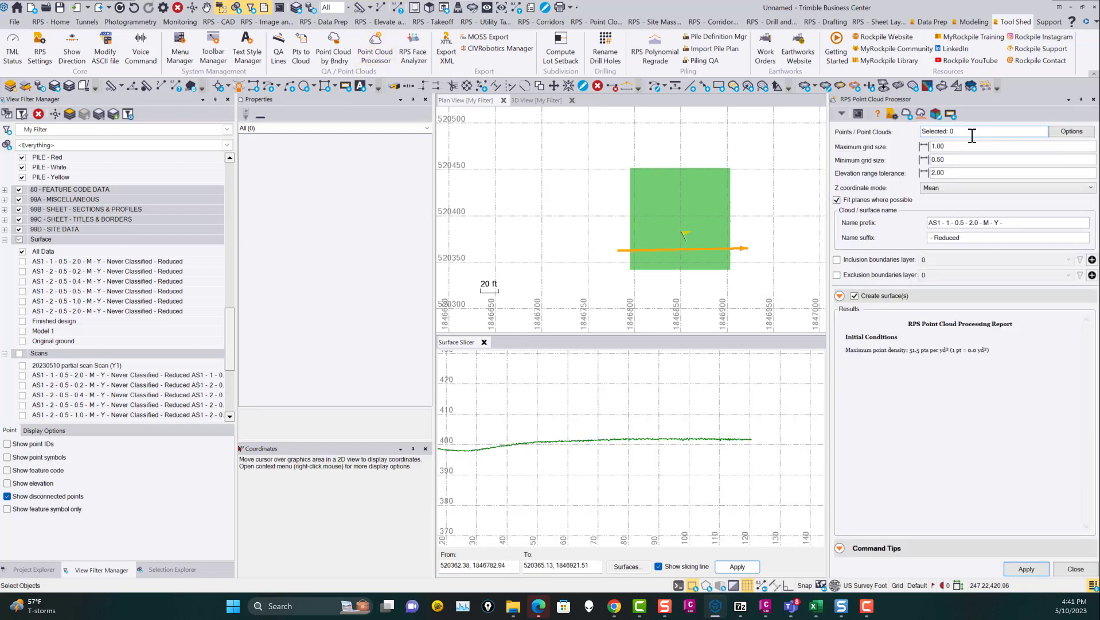
{"action": "left_click", "coordinate": [21, 251]}
{"action": "scroll", "coordinate": [20, 356], "scroll_direction": "down", "scroll_amount": 2}
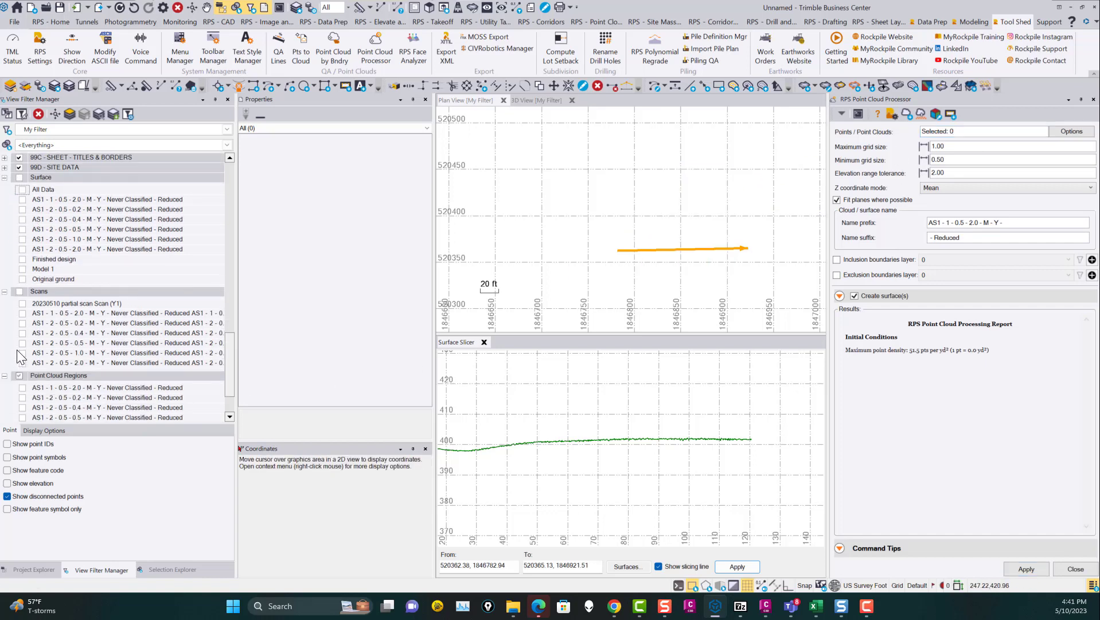
{"action": "left_click", "coordinate": [22, 303]}
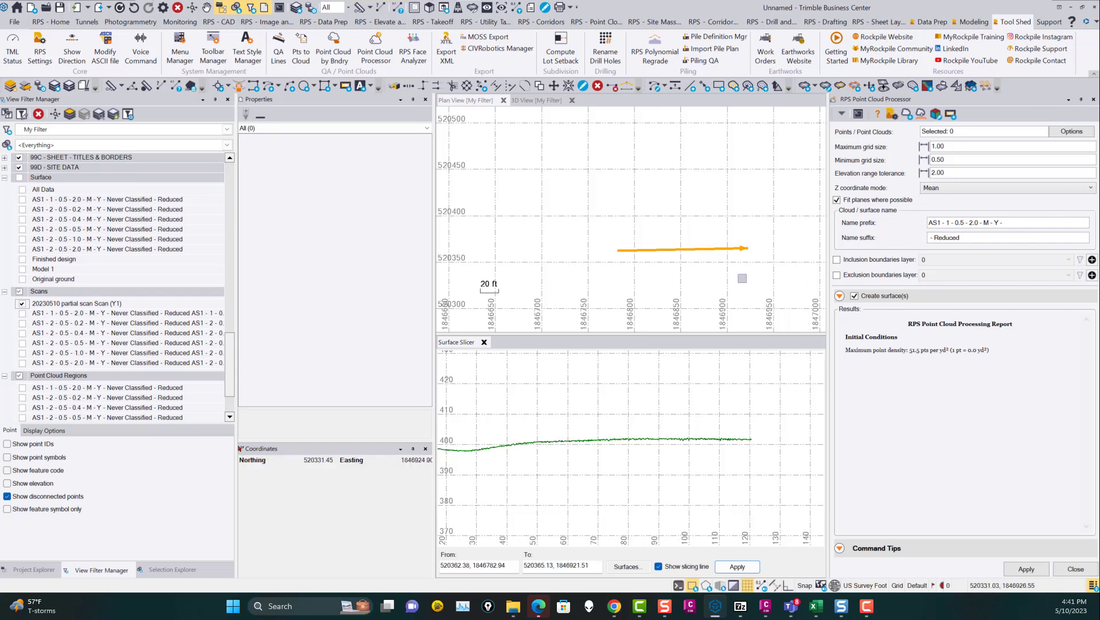
{"action": "left_click", "coordinate": [966, 129]}
{"action": "left_click", "coordinate": [720, 202]}
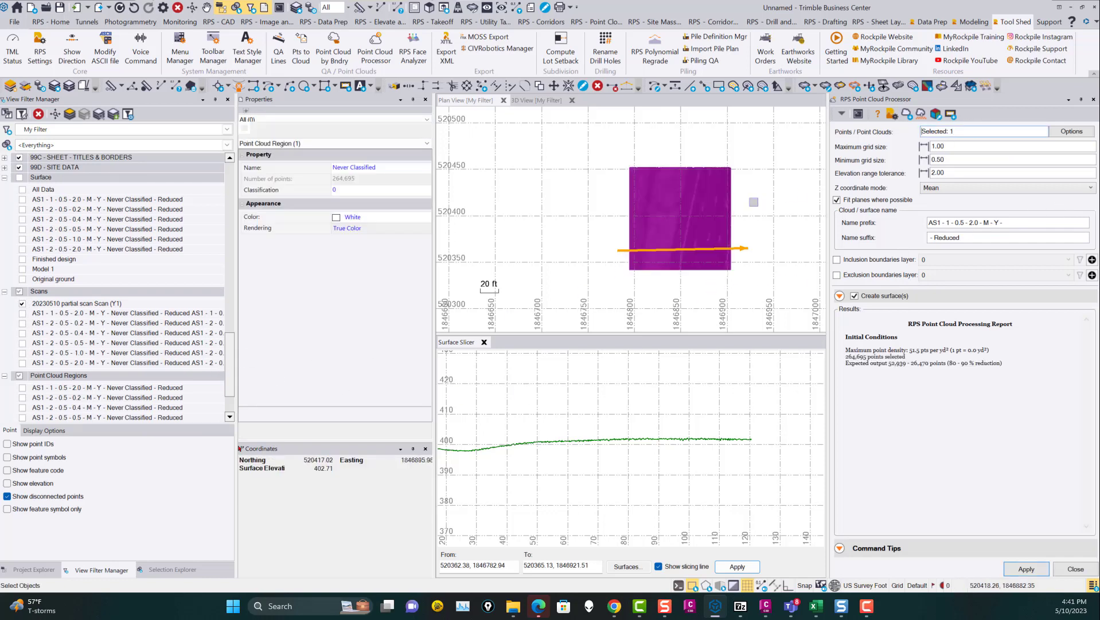
Step: Set maximum grid 2.00, minimum grid 0.50, elevation tolerance 2.00, and Mean Z mode
{"action": "left_click", "coordinate": [958, 146]}
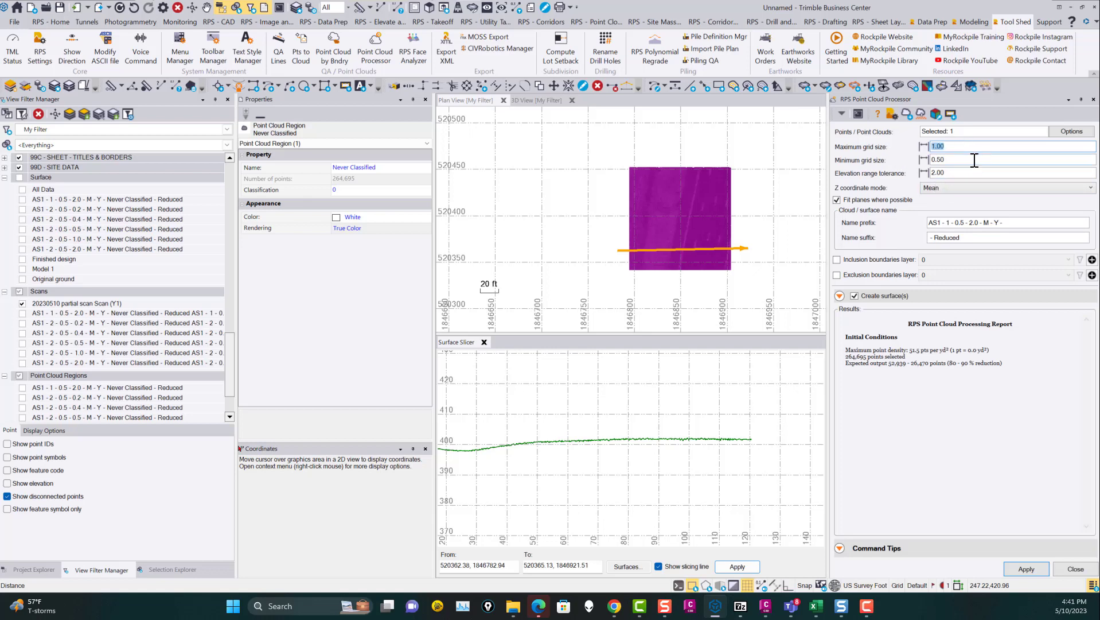
{"action": "type", "text": "2"}
{"action": "left_click", "coordinate": [957, 160]}
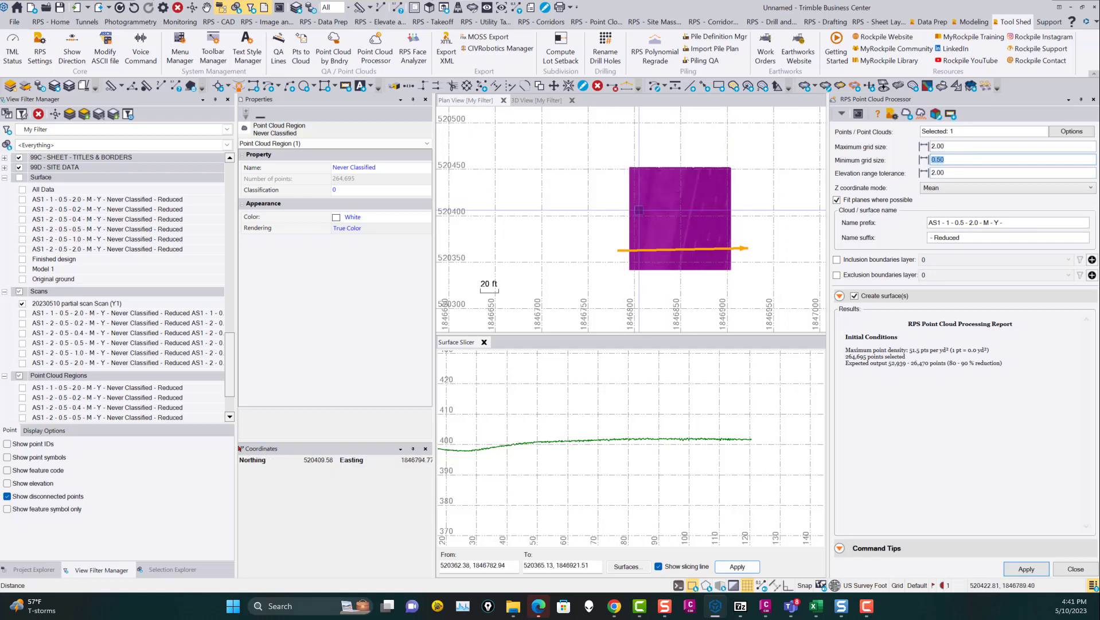
{"action": "key", "text": "Tab"}
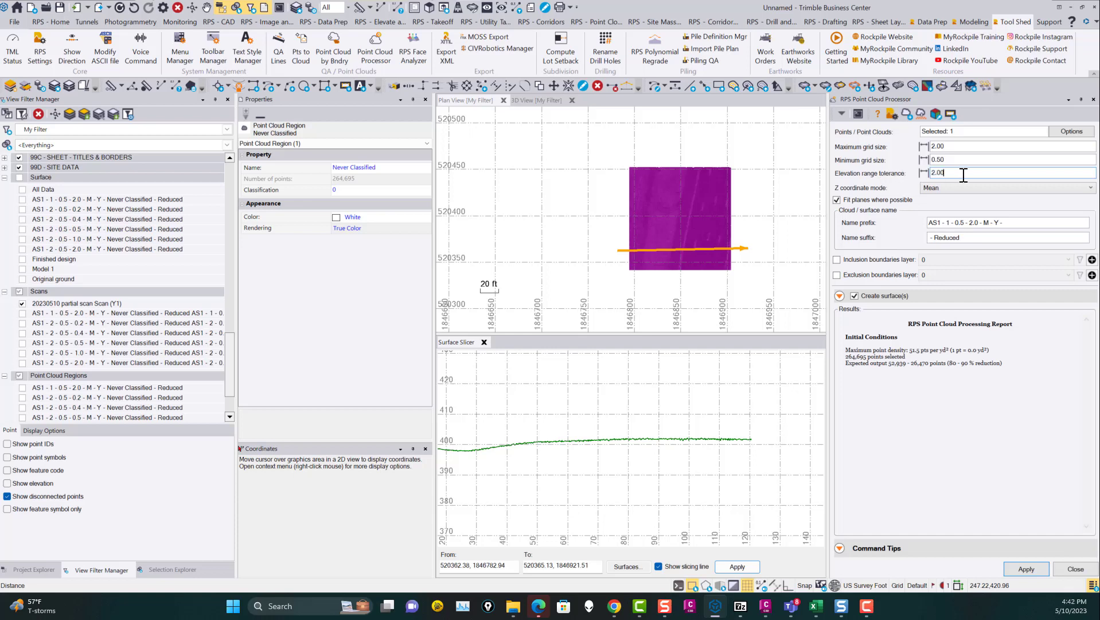
{"action": "left_click_drag", "start_coordinate": [958, 174], "coordinate": [902, 175]}
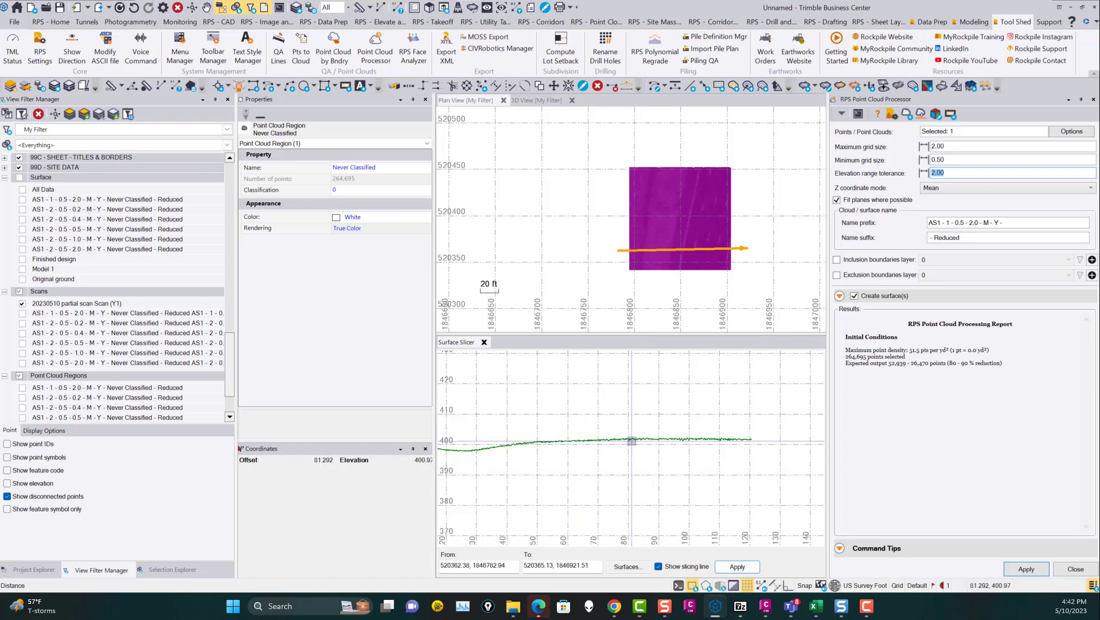
{"action": "middle_click_drag", "start_coordinate": [644, 420], "coordinate": [669, 418]}
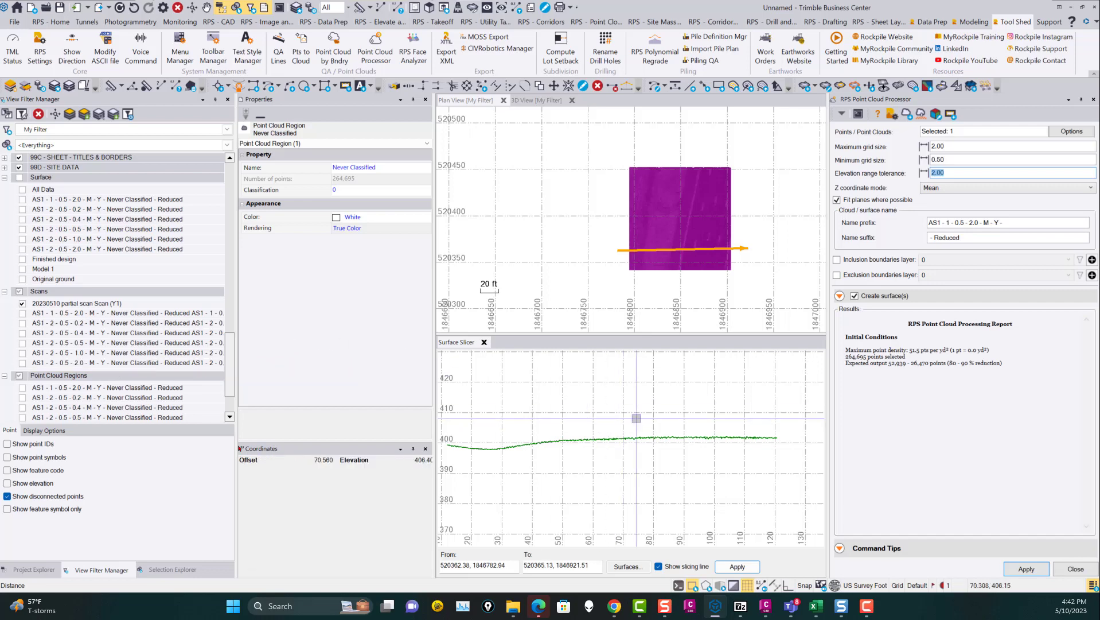
{"action": "left_click", "coordinate": [941, 189]}
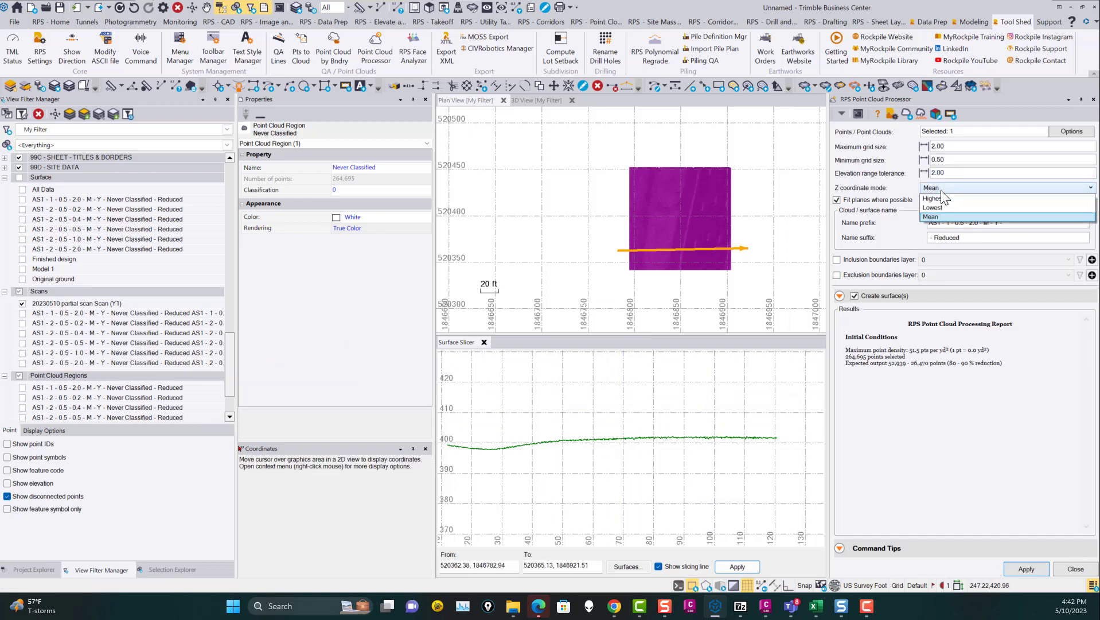
{"action": "left_click", "coordinate": [943, 187]}
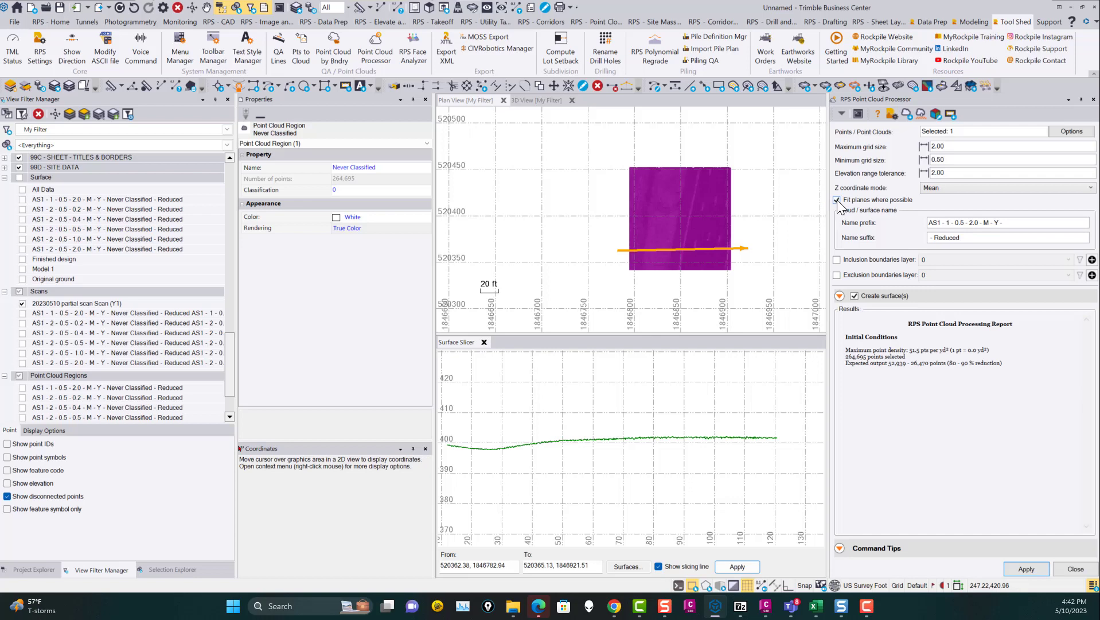
Step: Change the name prefix from AS1 to AS2 and expand the Create surface(s) options
{"action": "left_click", "coordinate": [936, 223]}
{"action": "key", "text": "Delete"}
{"action": "type", "text": "2"}
{"action": "left_click", "coordinate": [840, 296]}
{"action": "left_click", "coordinate": [1010, 333]}
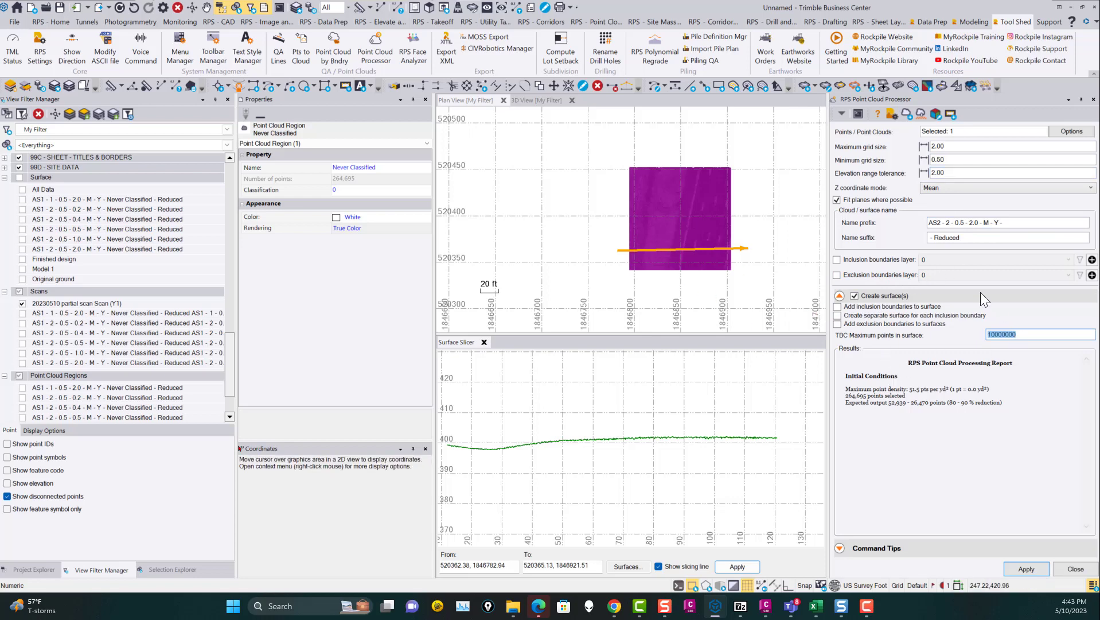
Step: Run the reduction to 3,039 AS2 points, then hide the partial scan and AS2 surface
{"action": "left_click", "coordinate": [1027, 568]}
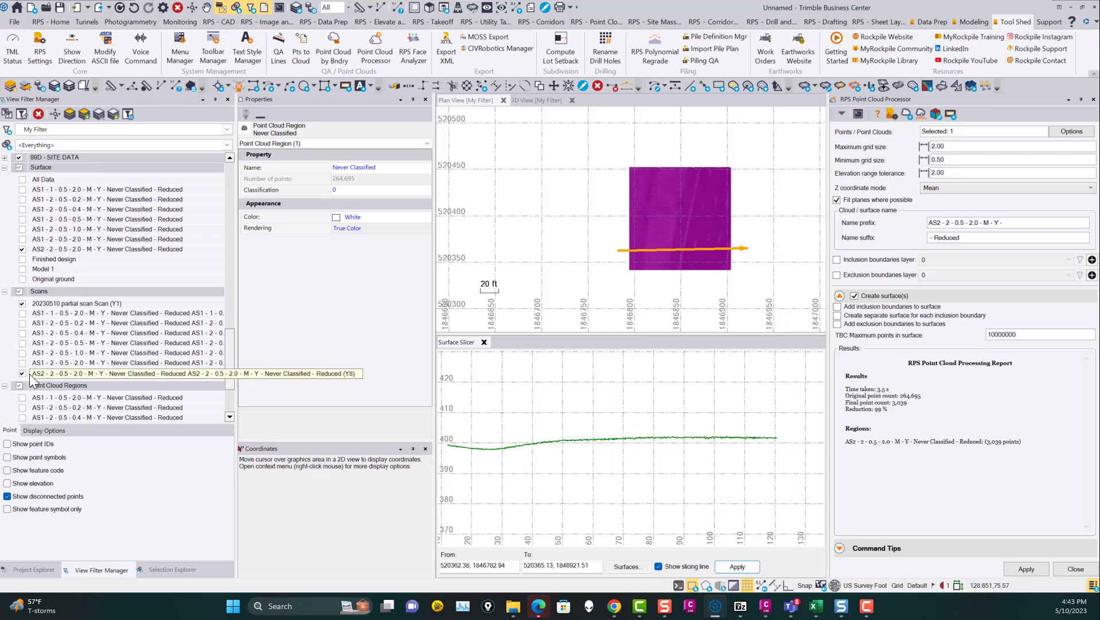
{"action": "left_click", "coordinate": [22, 304]}
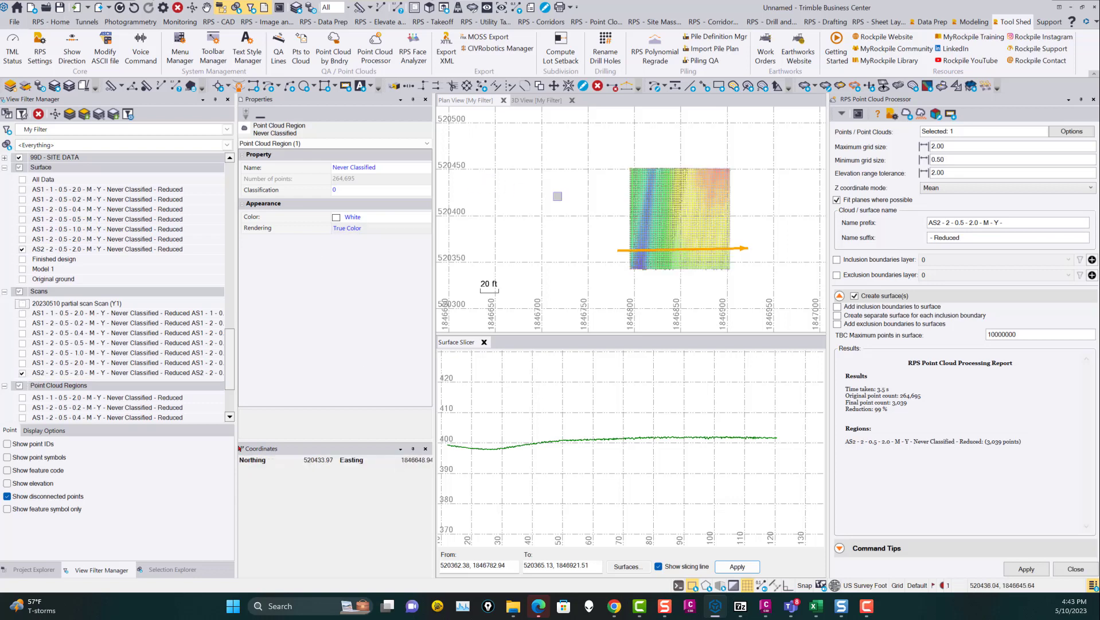
{"action": "left_click", "coordinate": [21, 249]}
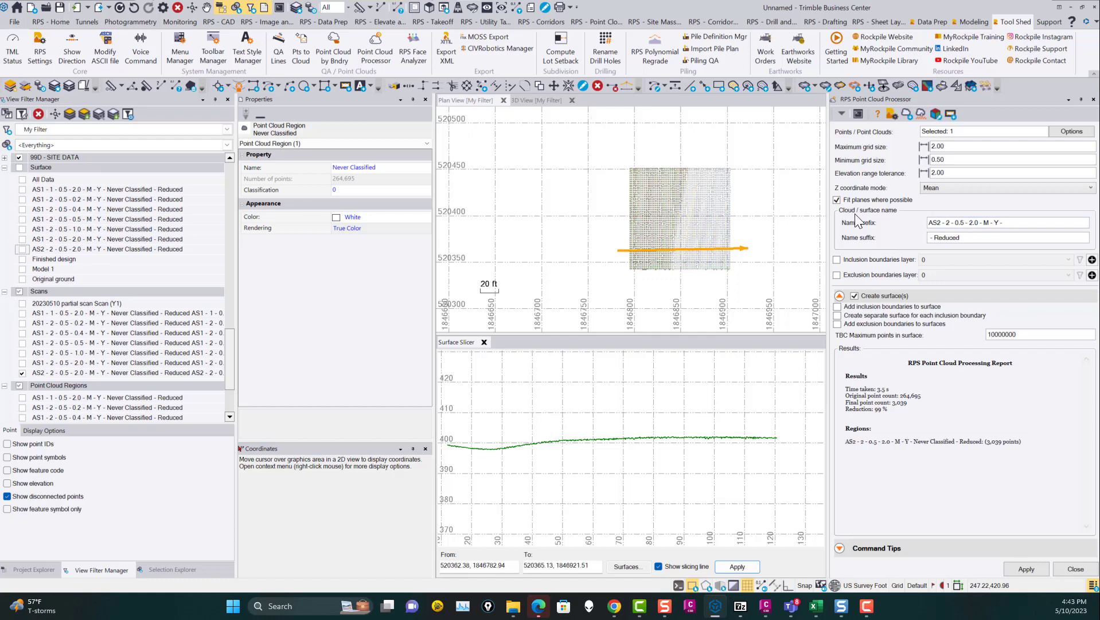
{"action": "scroll", "coordinate": [786, 206], "scroll_direction": "up", "scroll_amount": 3}
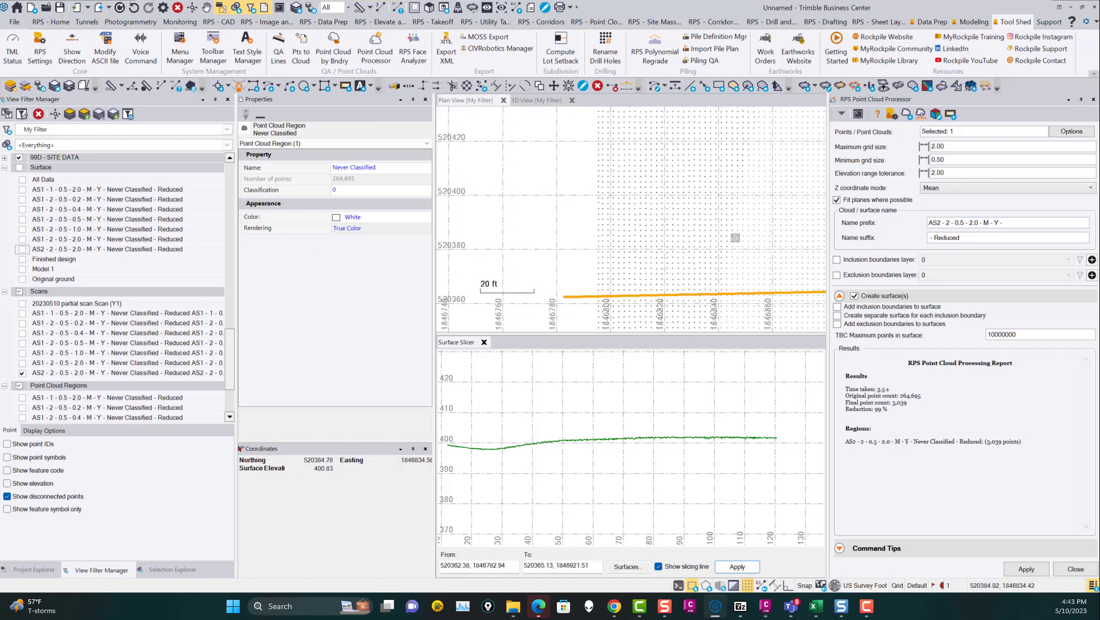
{"action": "scroll", "coordinate": [646, 217], "scroll_direction": "down", "scroll_amount": 2}
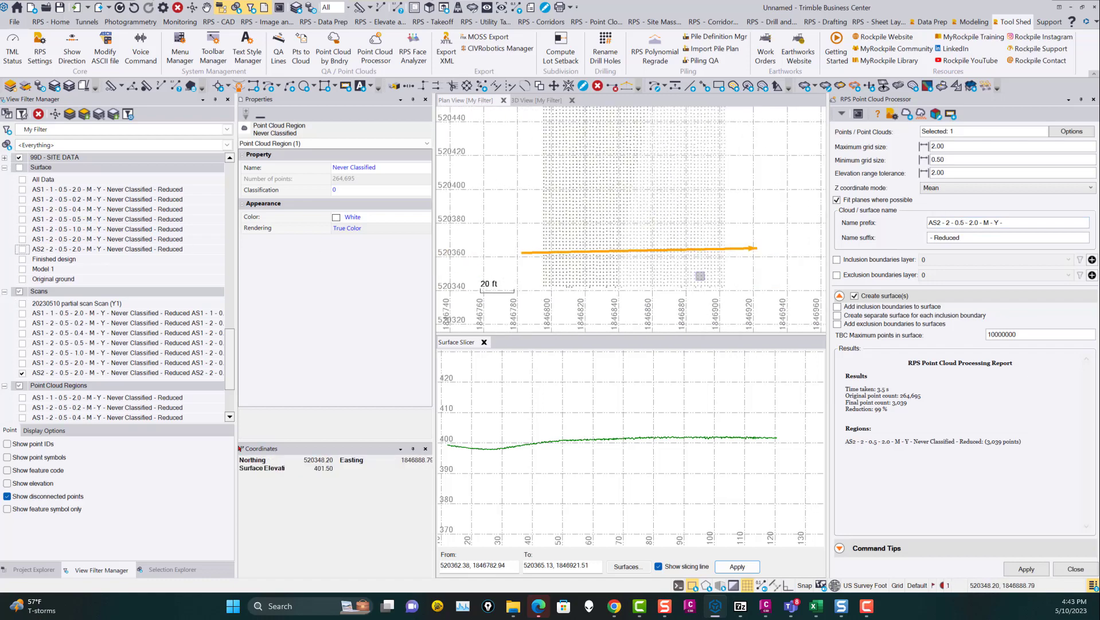
{"action": "scroll", "coordinate": [691, 272], "scroll_direction": "up", "scroll_amount": 1}
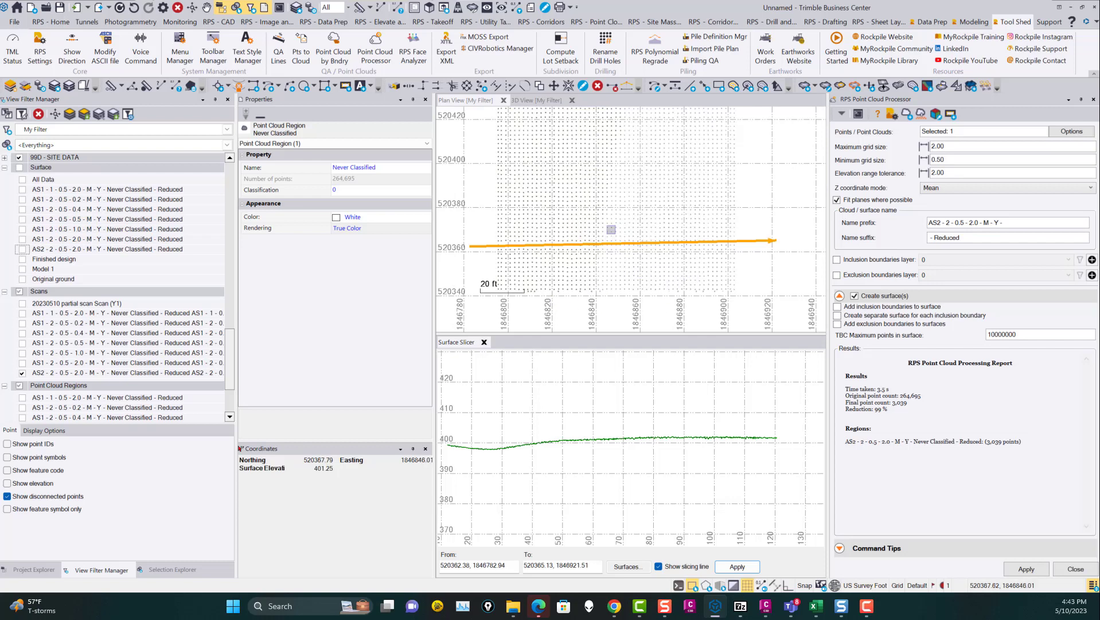
{"action": "scroll", "coordinate": [688, 214], "scroll_direction": "up", "scroll_amount": 2}
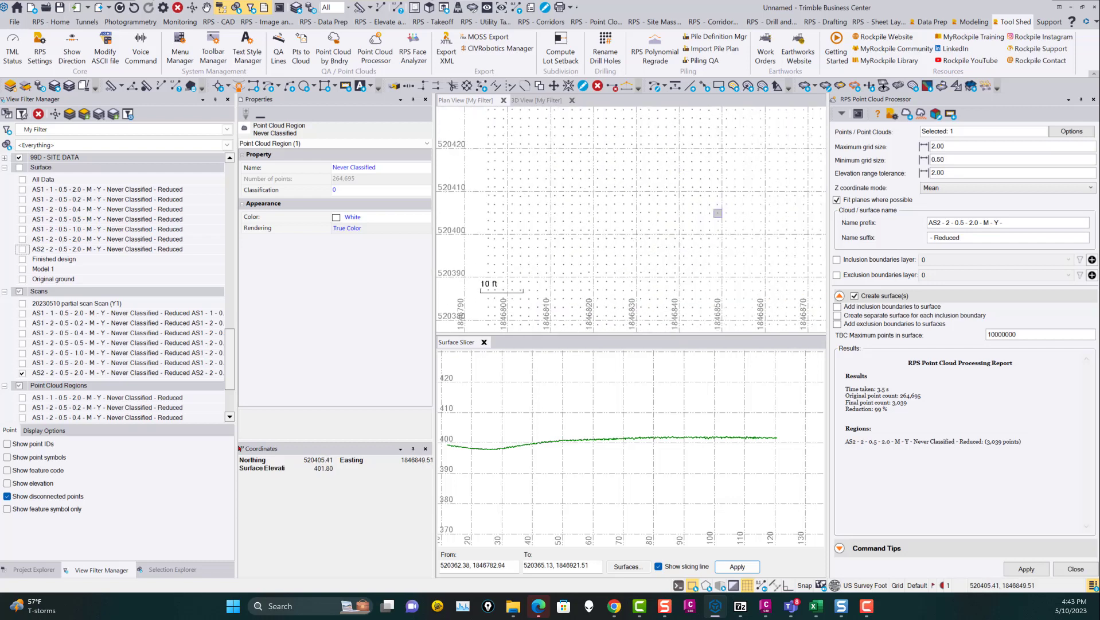
Step: Turn off grid lines in the profile and plan views and frame the AS2 point grid
{"action": "left_click", "coordinate": [748, 583]}
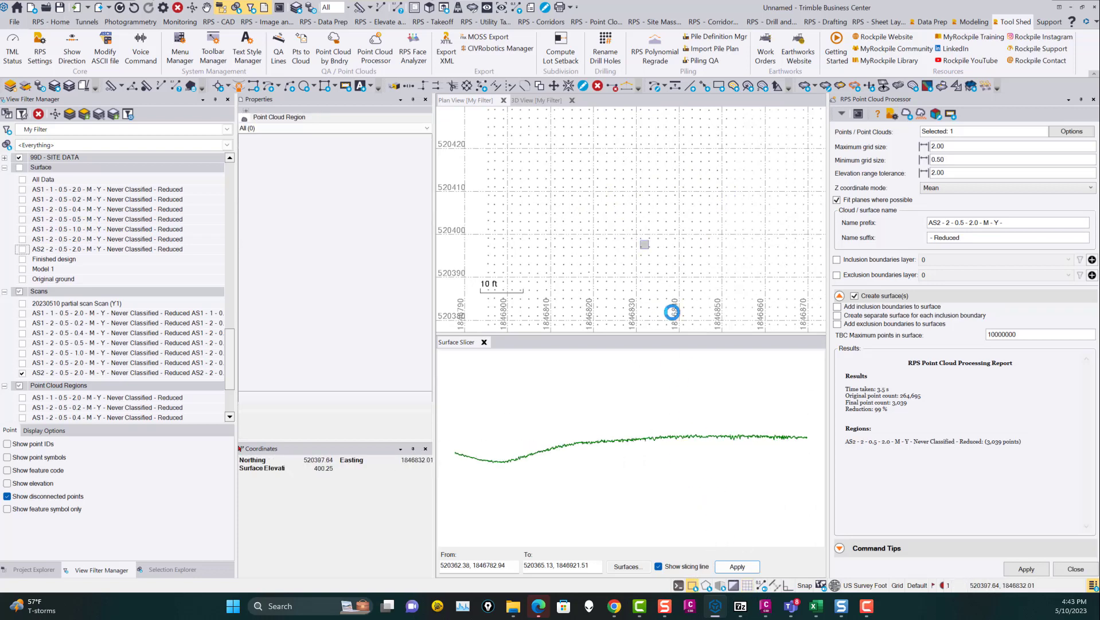
{"action": "left_click", "coordinate": [746, 584]}
{"action": "scroll", "coordinate": [632, 228], "scroll_direction": "up", "scroll_amount": 2}
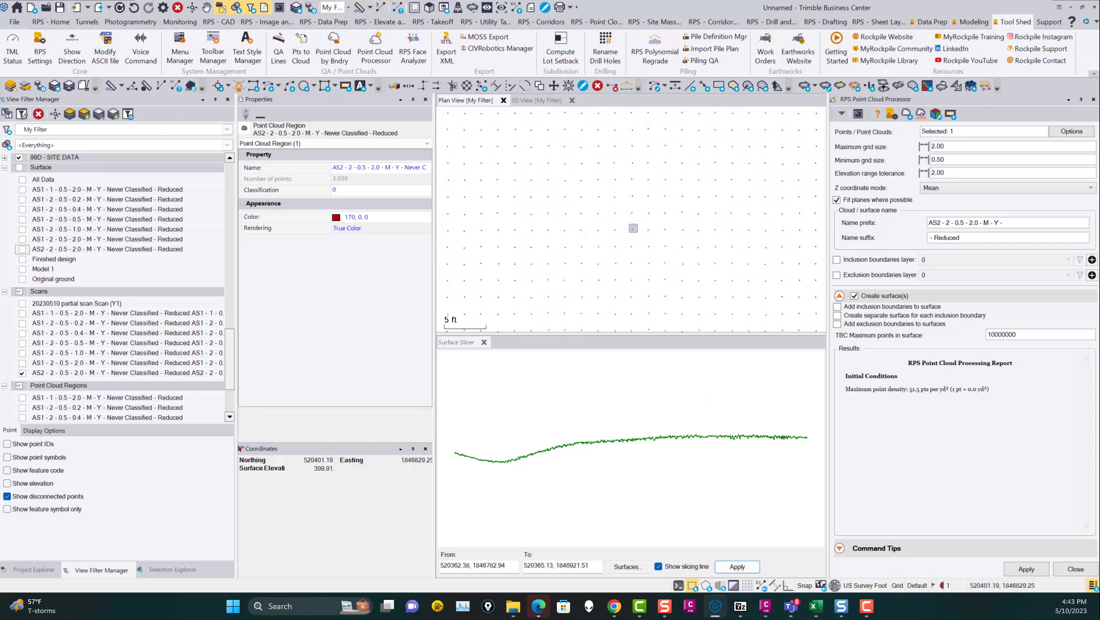
{"action": "scroll", "coordinate": [633, 228], "scroll_direction": "down", "scroll_amount": 3}
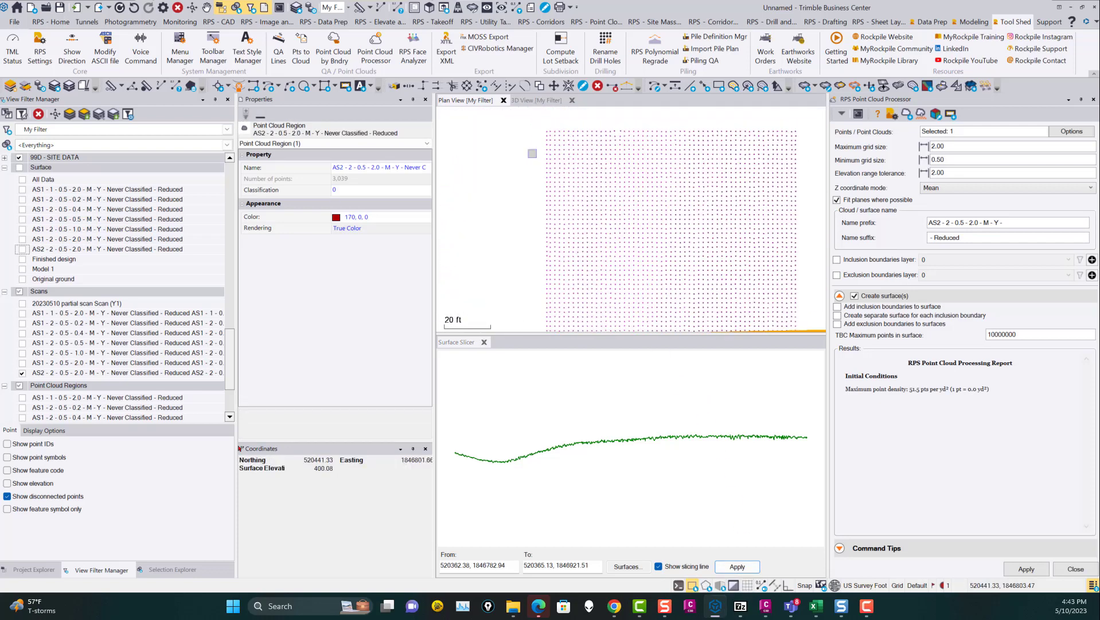
{"action": "middle_click_drag", "start_coordinate": [717, 299], "coordinate": [676, 199]}
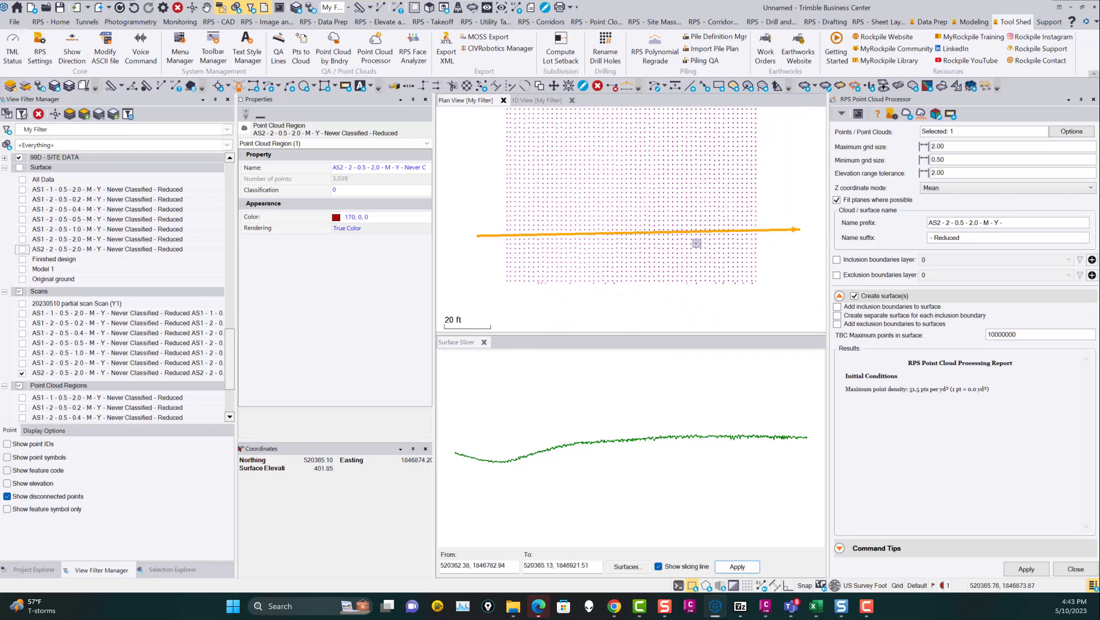
{"action": "double_click", "coordinate": [955, 172]}
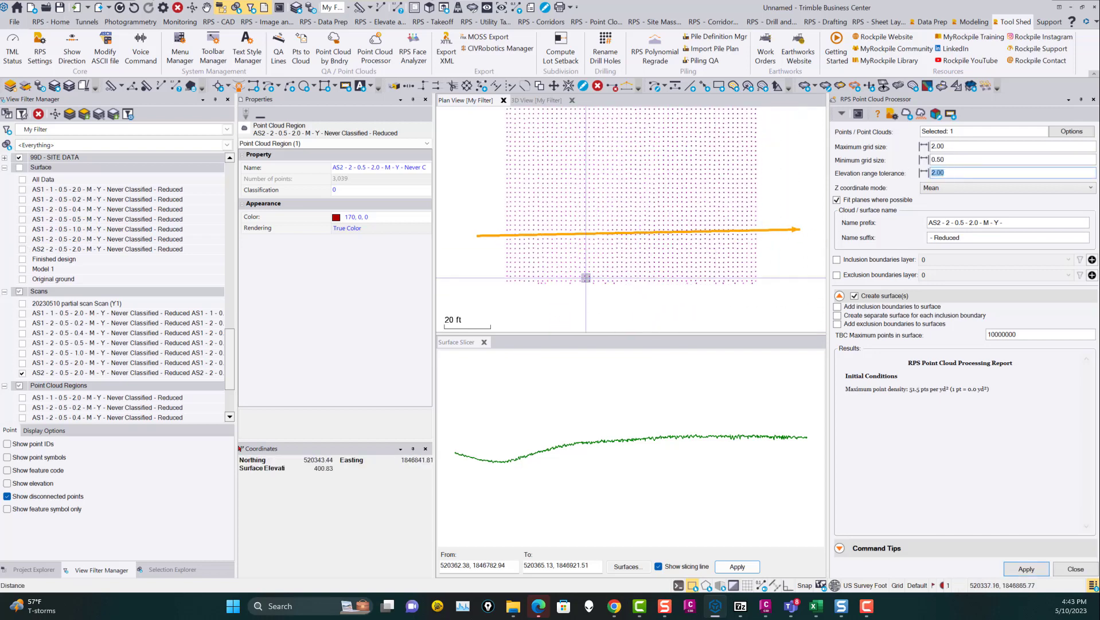
{"action": "scroll", "coordinate": [537, 275], "scroll_direction": "up", "scroll_amount": 3}
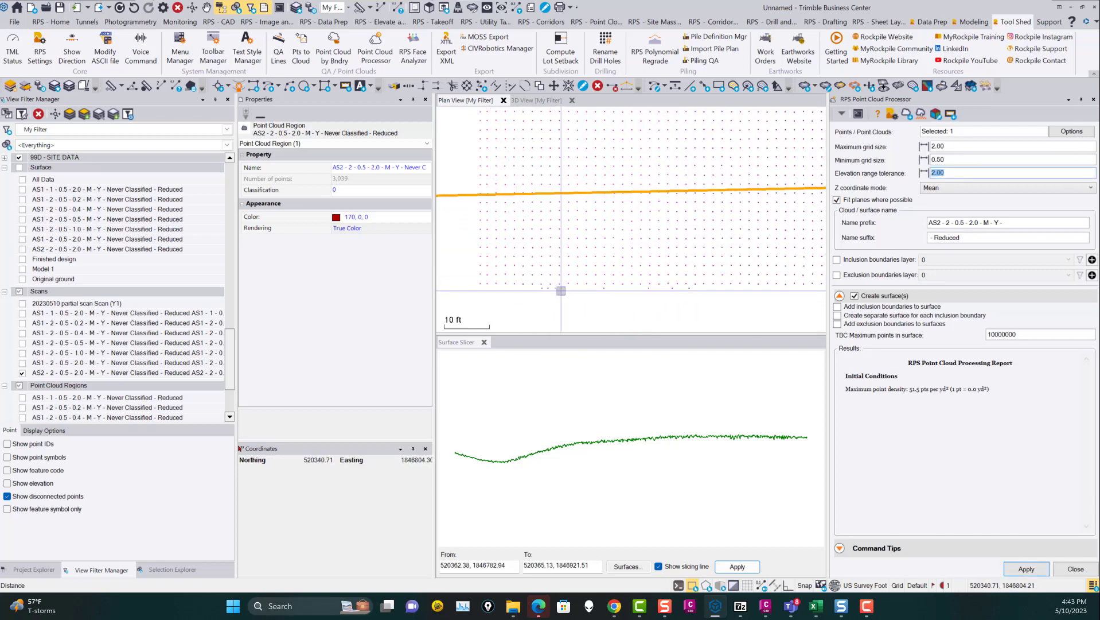
{"action": "double_click", "coordinate": [961, 173]}
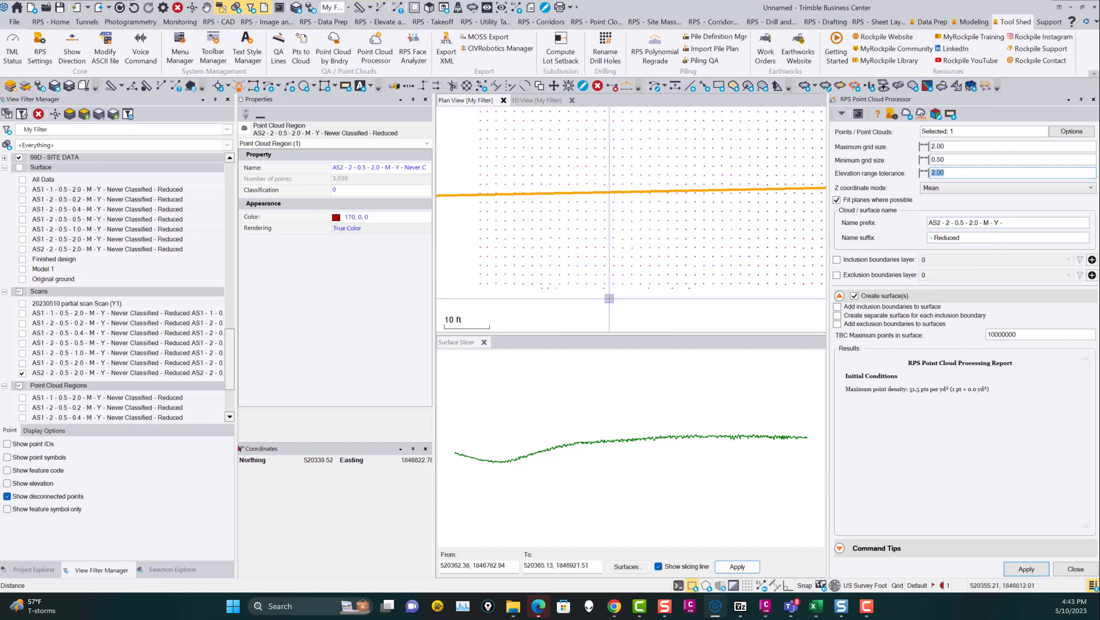
{"action": "scroll", "coordinate": [647, 261], "scroll_direction": "down", "scroll_amount": 4}
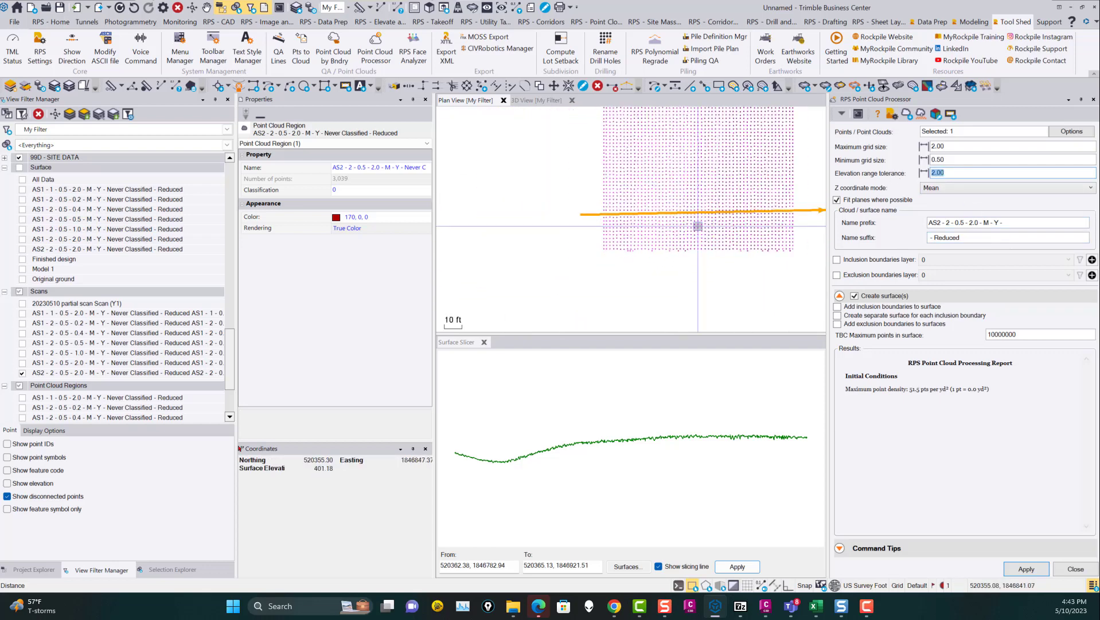
{"action": "middle_click_drag", "start_coordinate": [653, 249], "coordinate": [662, 251]}
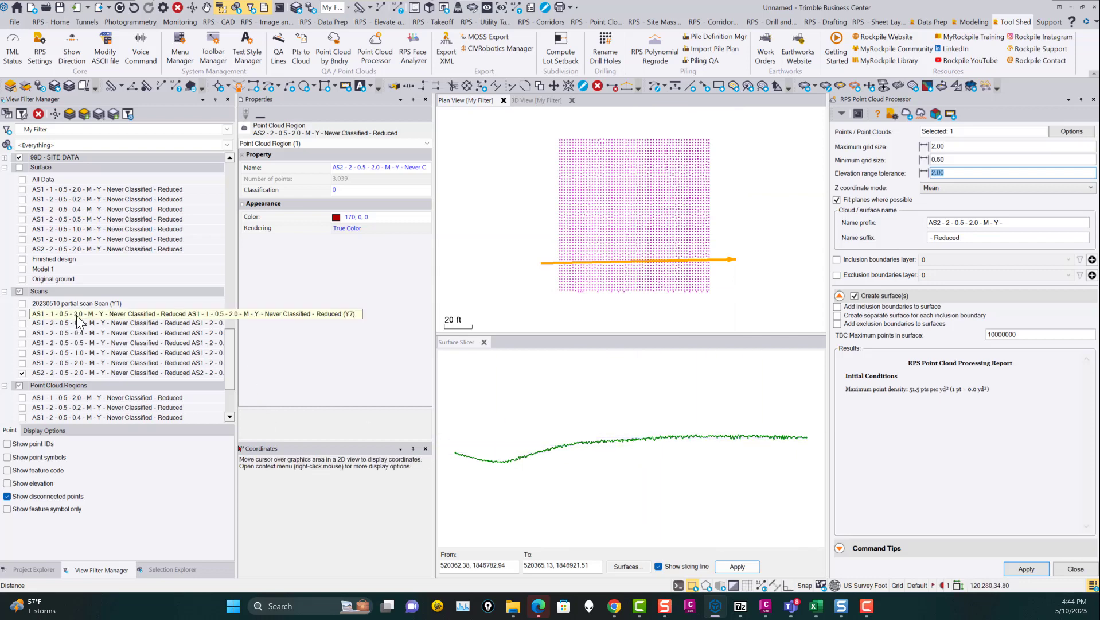
Step: Swap the AS2 point cloud for the AS2 surface and explore it in 3D View
{"action": "left_click", "coordinate": [22, 376]}
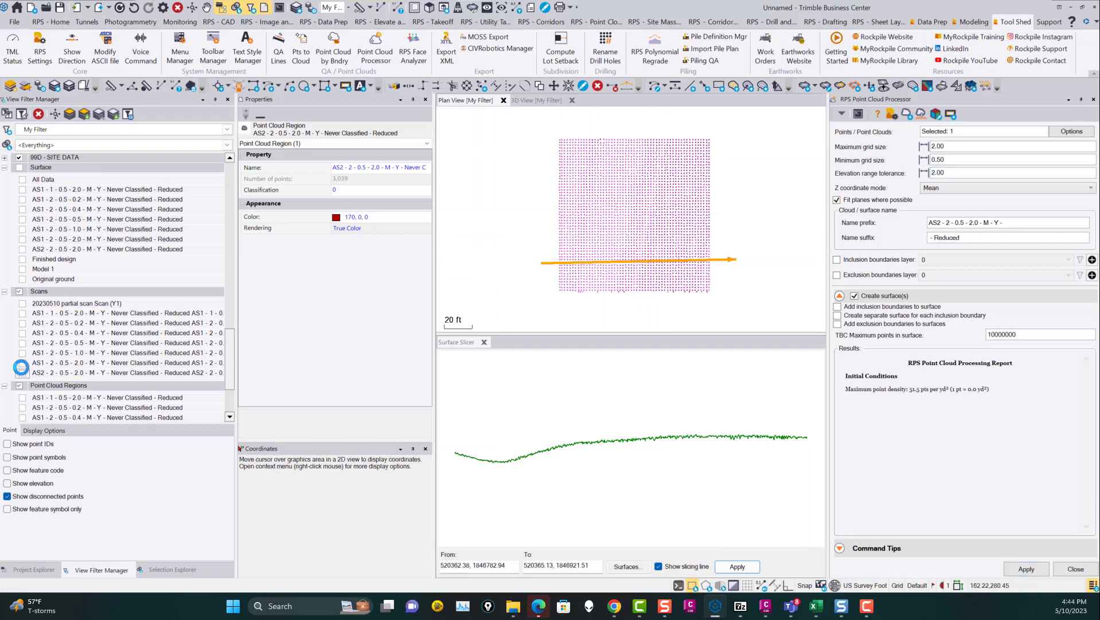
{"action": "left_click", "coordinate": [22, 249]}
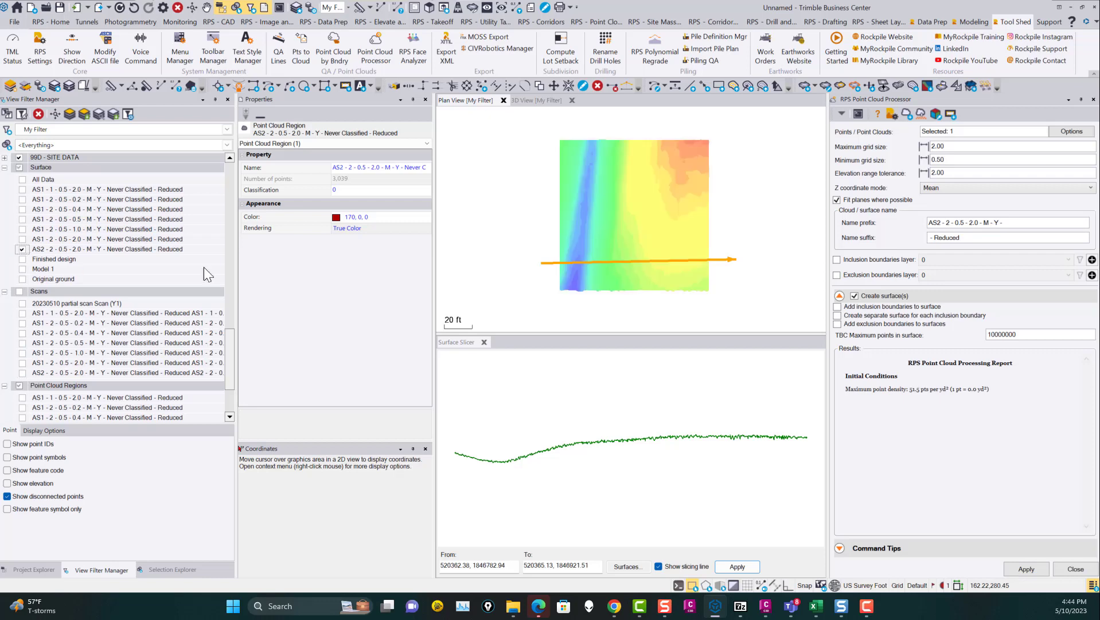
{"action": "left_click", "coordinate": [527, 100]}
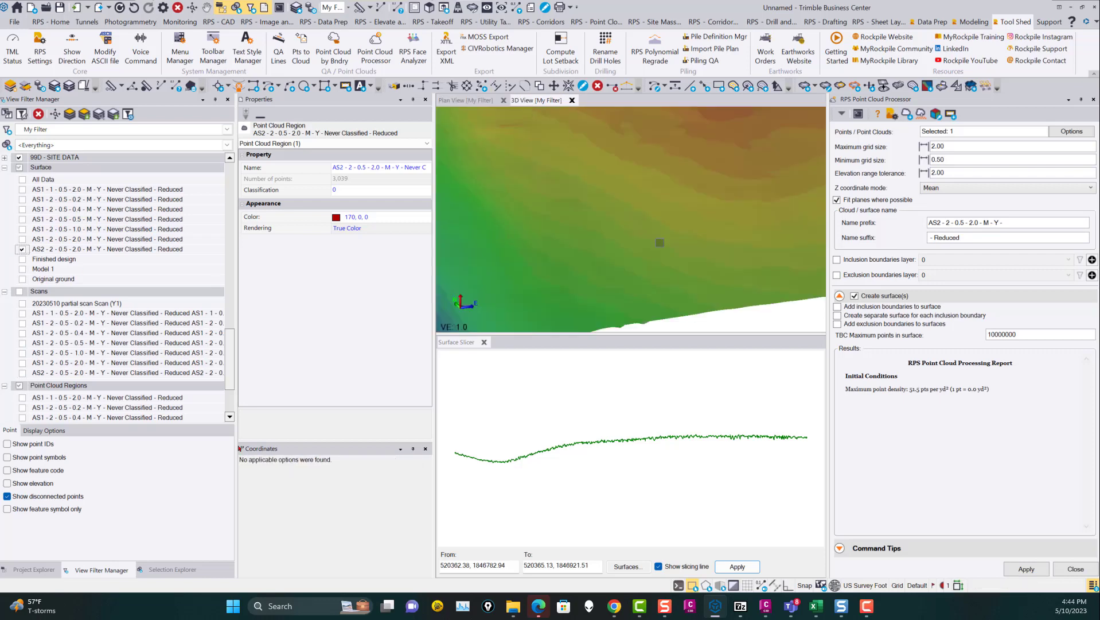
{"action": "scroll", "coordinate": [658, 241], "scroll_direction": "down", "scroll_amount": 5}
{"action": "scroll", "coordinate": [558, 242], "scroll_direction": "up", "scroll_amount": 5}
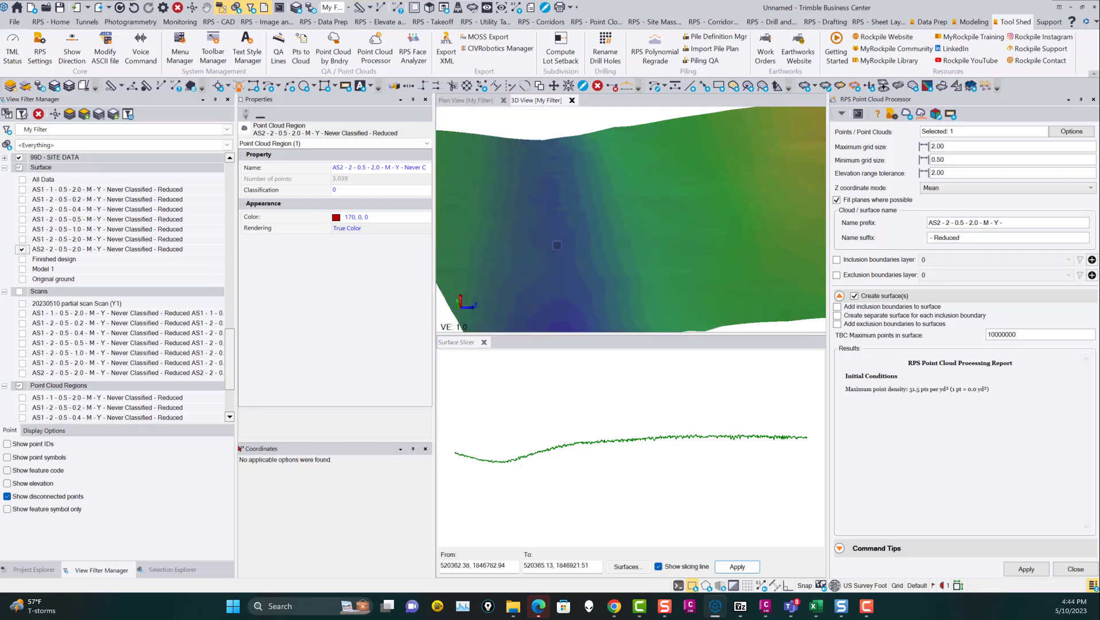
{"action": "scroll", "coordinate": [582, 251], "scroll_direction": "down", "scroll_amount": 2}
{"action": "middle_click_drag", "start_coordinate": [792, 230], "coordinate": [618, 242]}
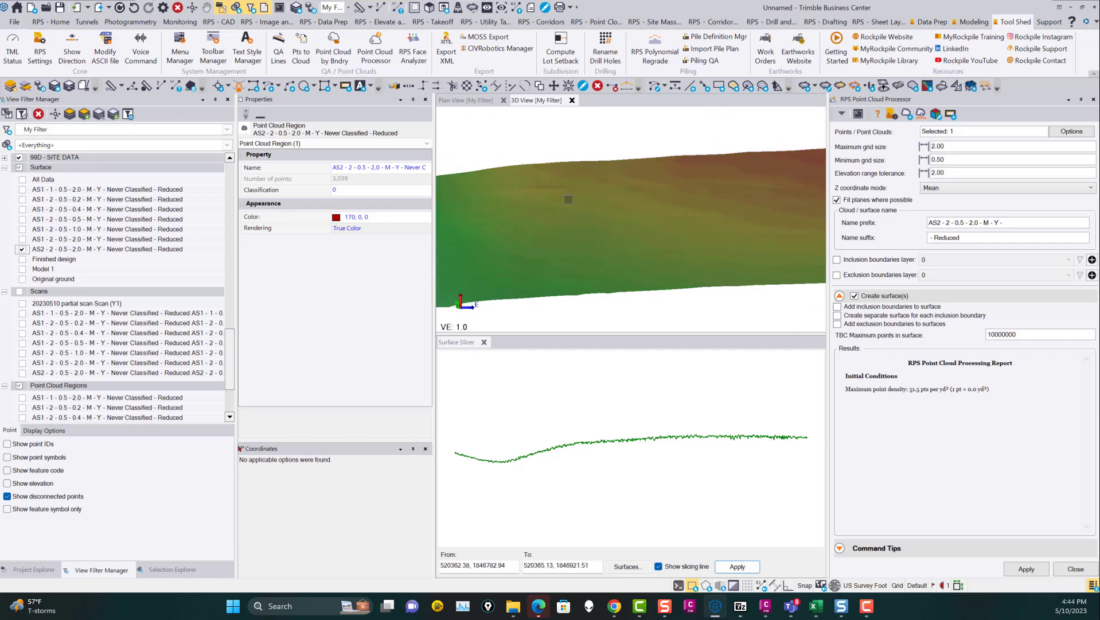
{"action": "scroll", "coordinate": [568, 200], "scroll_direction": "up", "scroll_amount": 3}
{"action": "scroll", "coordinate": [598, 209], "scroll_direction": "down", "scroll_amount": 4}
{"action": "middle_click_drag", "start_coordinate": [706, 214], "coordinate": [543, 218]}
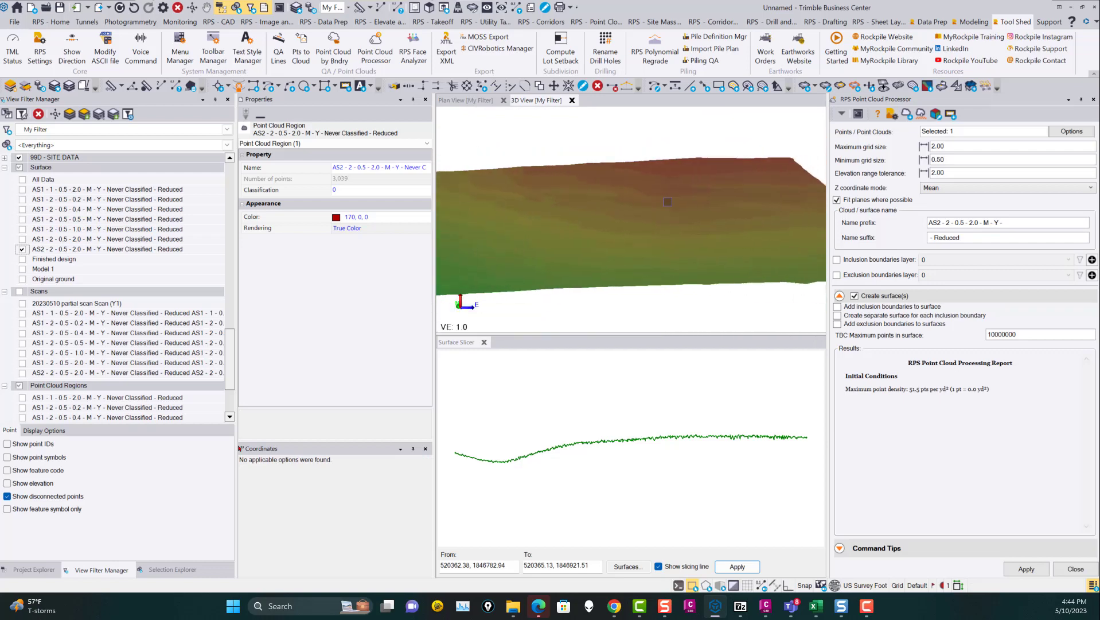
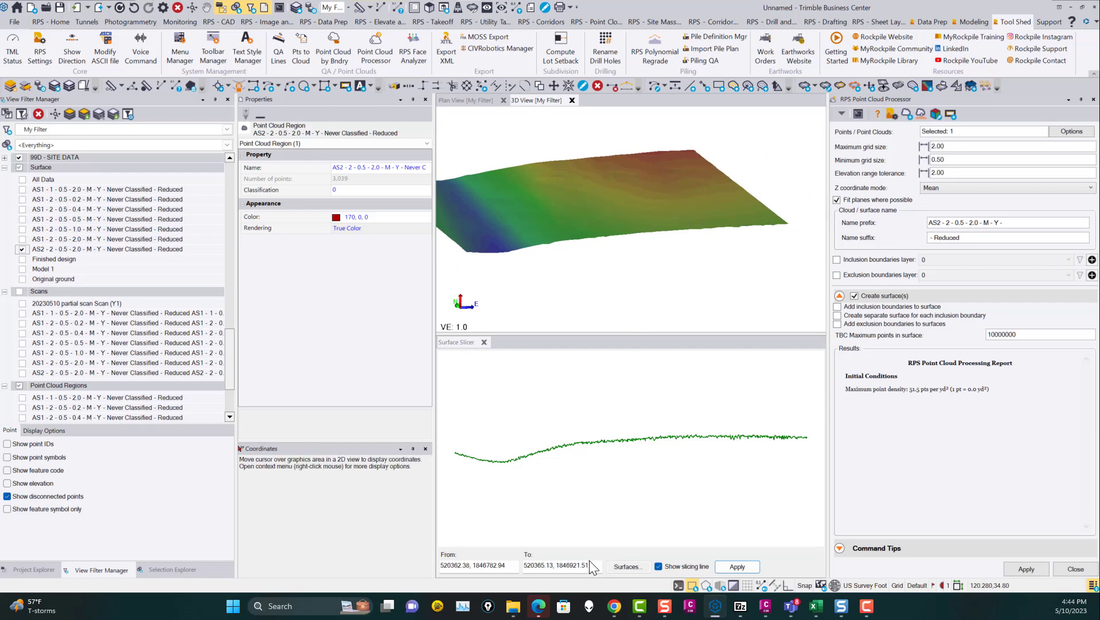
Step: Profile the All Data surface in Surface Slicer and enlarge the cross-section pane
{"action": "left_click", "coordinate": [628, 566]}
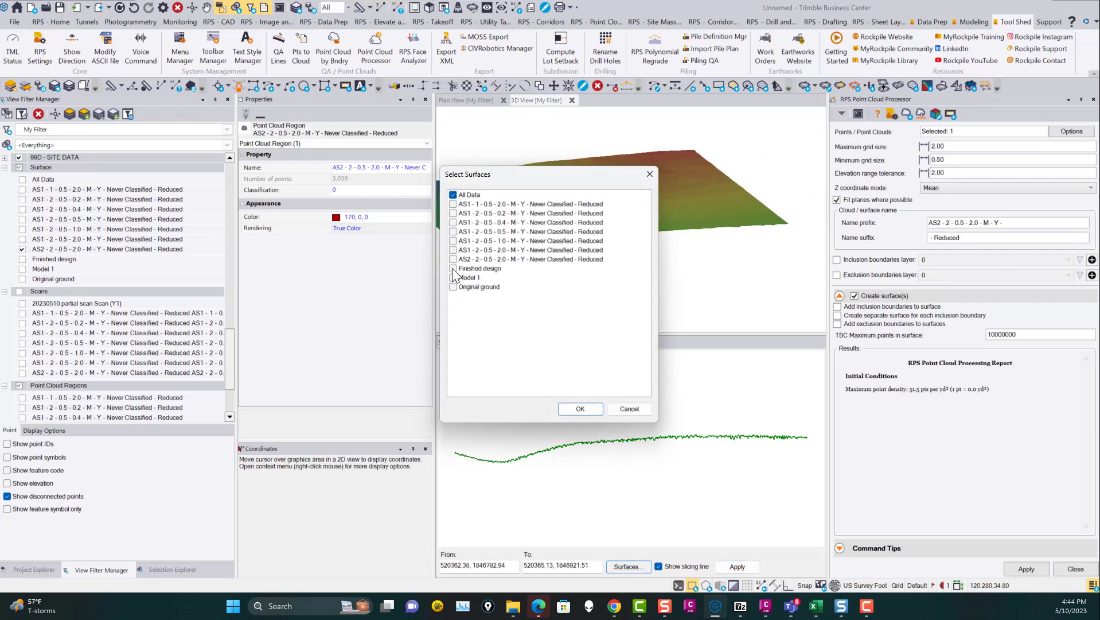
{"action": "left_click", "coordinate": [569, 406]}
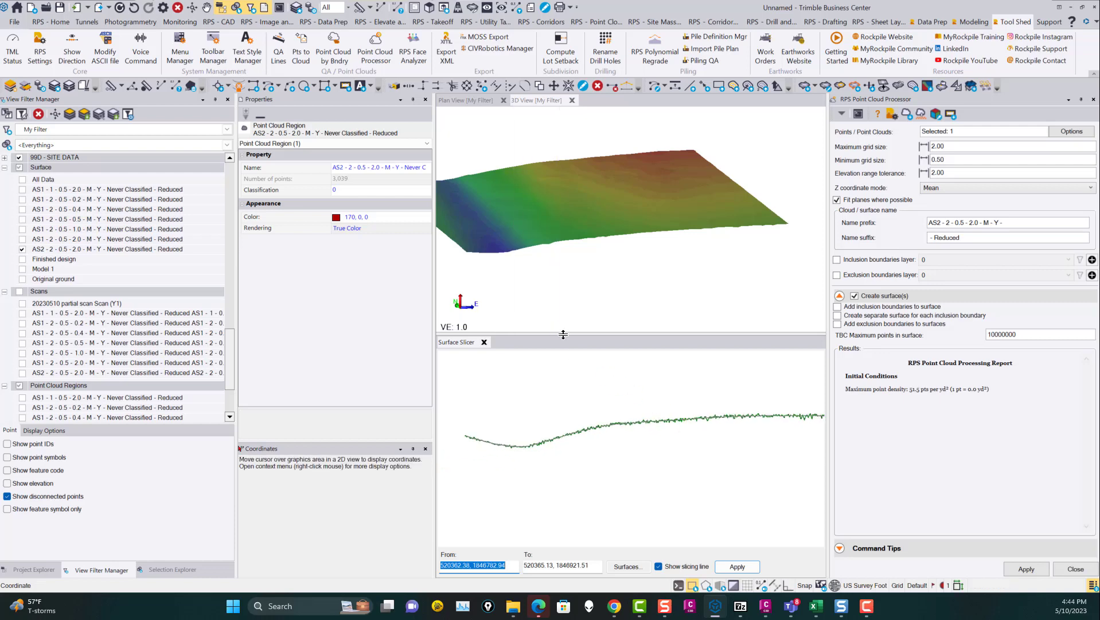
{"action": "left_click_drag", "start_coordinate": [564, 333], "coordinate": [564, 234]}
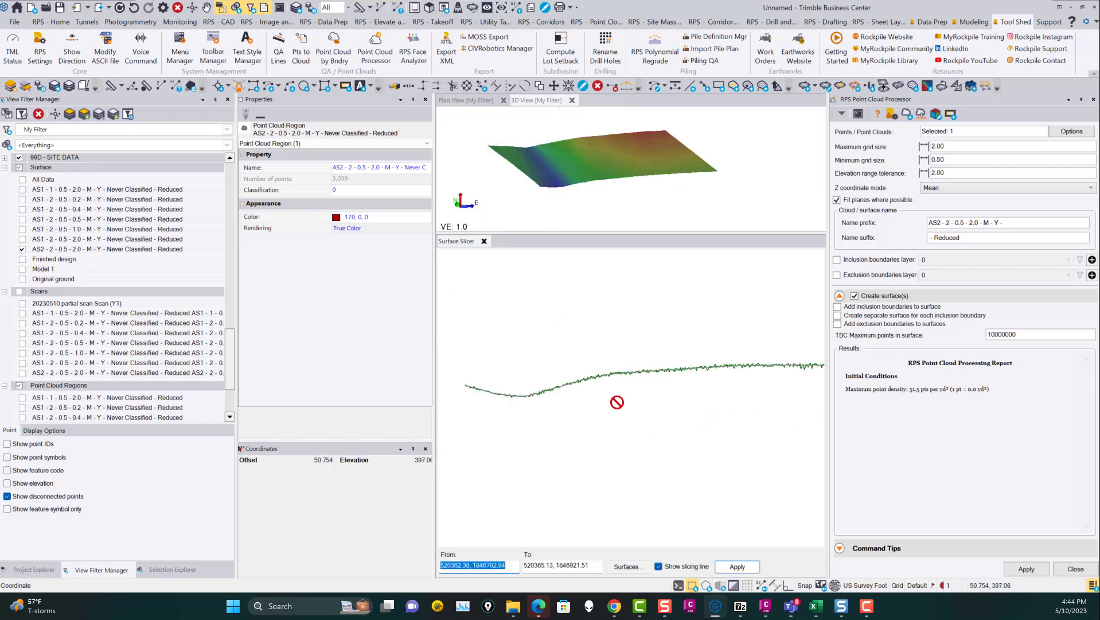
Step: Pan along the profile from its valley up the rising slope to the flatter upper part
{"action": "middle_click_drag", "start_coordinate": [618, 403], "coordinate": [672, 355]}
{"action": "scroll", "coordinate": [524, 393], "scroll_direction": "up", "scroll_amount": 7}
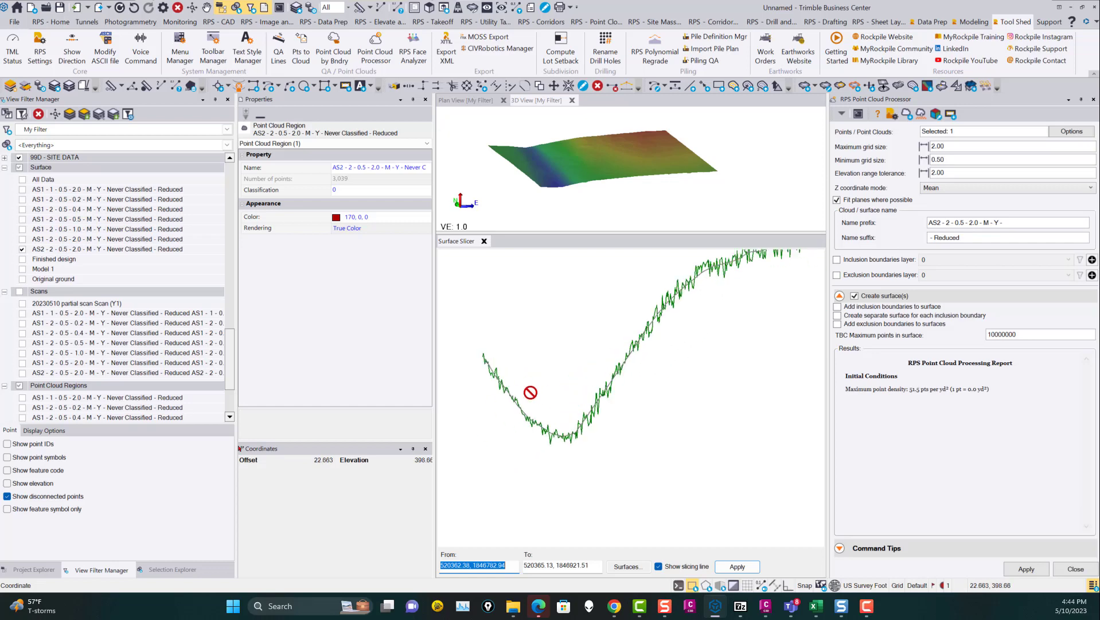
{"action": "scroll", "coordinate": [478, 356], "scroll_direction": "down", "scroll_amount": 1}
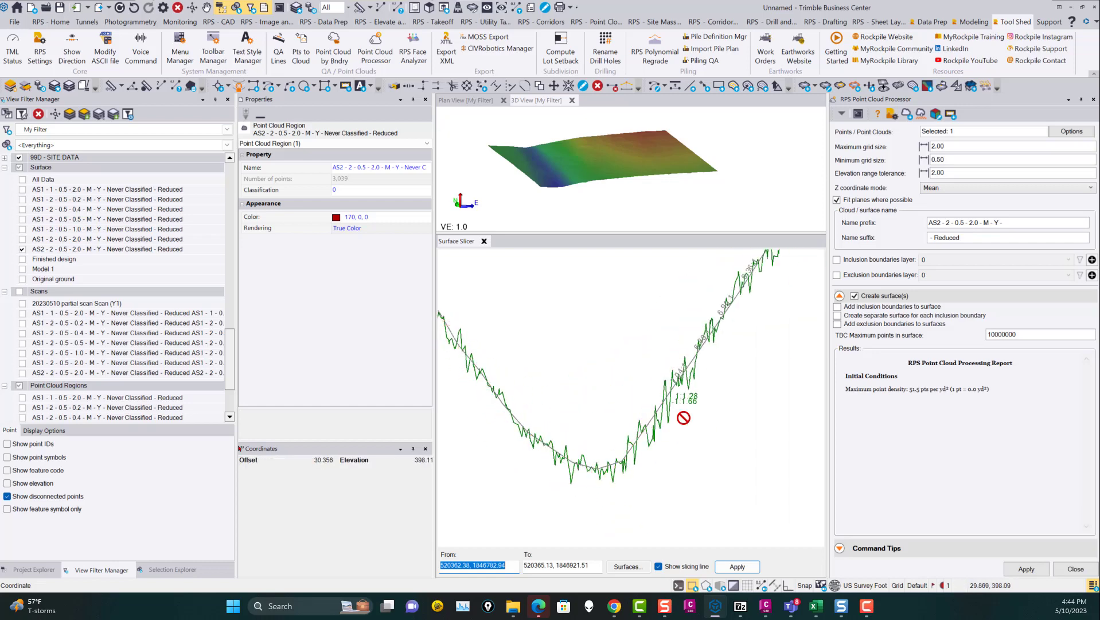
{"action": "middle_click_drag", "start_coordinate": [714, 327], "coordinate": [598, 446]}
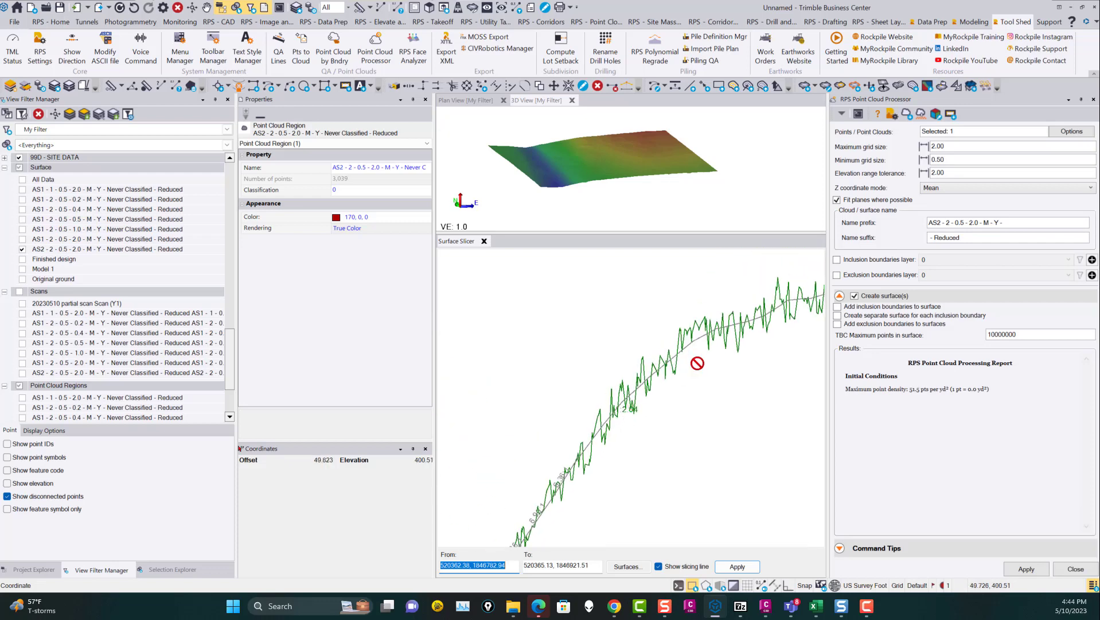
{"action": "middle_click_drag", "start_coordinate": [697, 363], "coordinate": [605, 391]}
{"action": "middle_click_drag", "start_coordinate": [741, 341], "coordinate": [574, 400]}
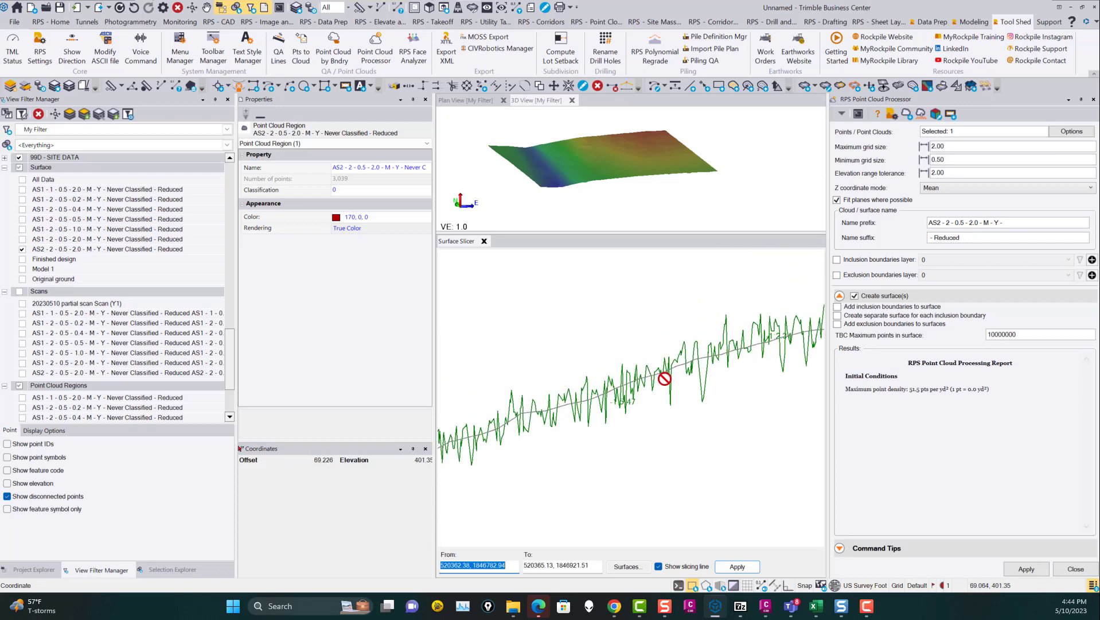
{"action": "scroll", "coordinate": [707, 363], "scroll_direction": "down", "scroll_amount": 1}
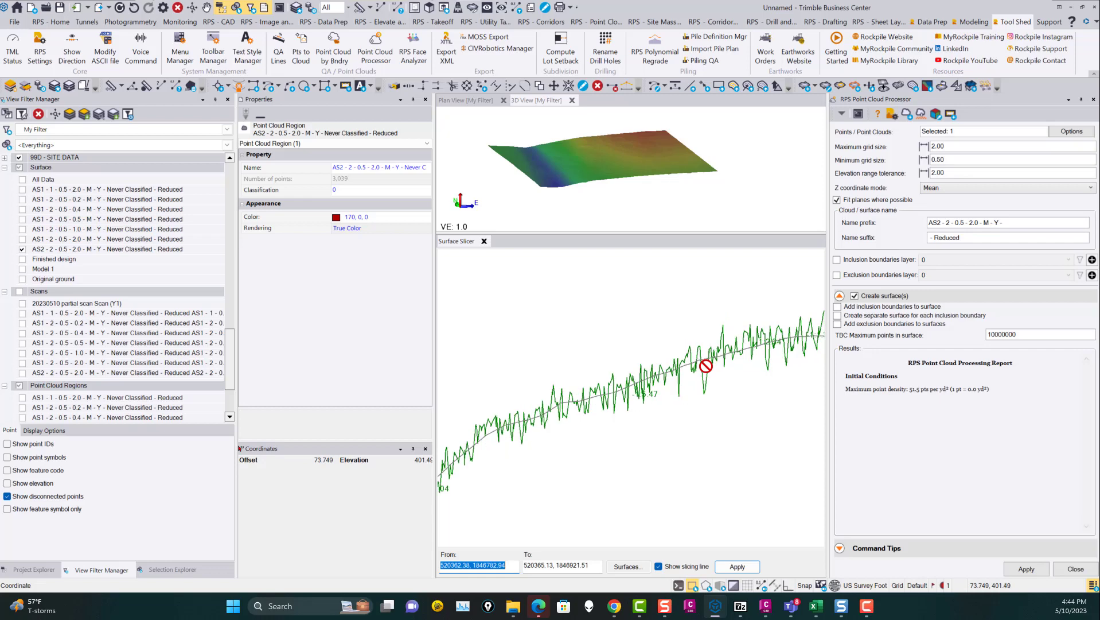
{"action": "middle_click_drag", "start_coordinate": [705, 364], "coordinate": [530, 426]}
Step: Jump to the far end of the section, then slide back toward the middle and zoom
{"action": "key", "text": "Right"}
{"action": "key", "text": "Right"}
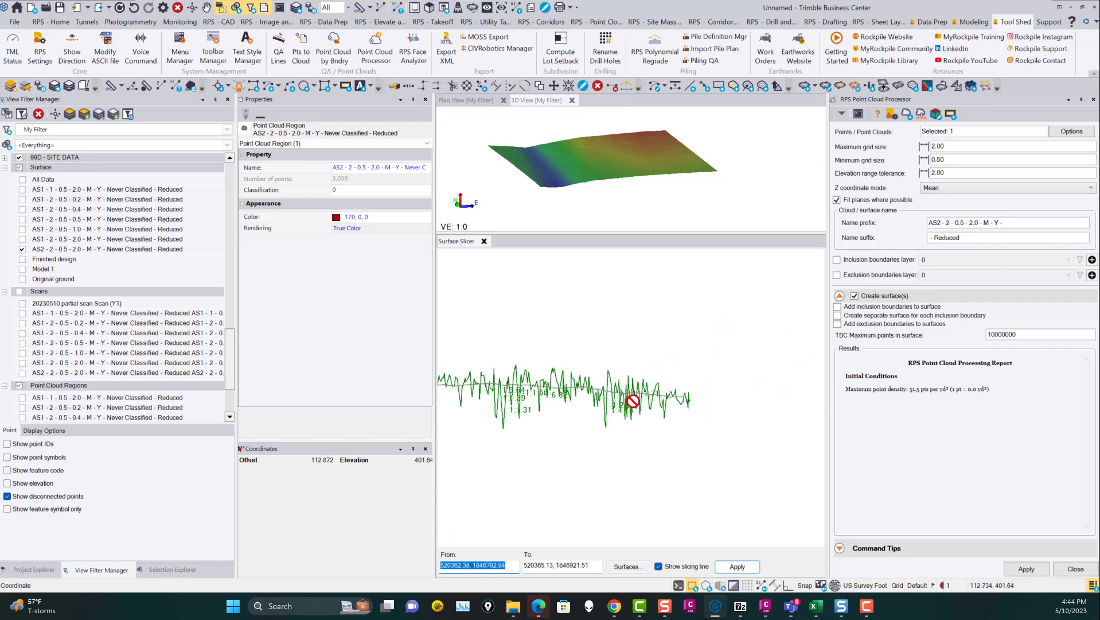
{"action": "middle_click_drag", "start_coordinate": [600, 402], "coordinate": [702, 392]}
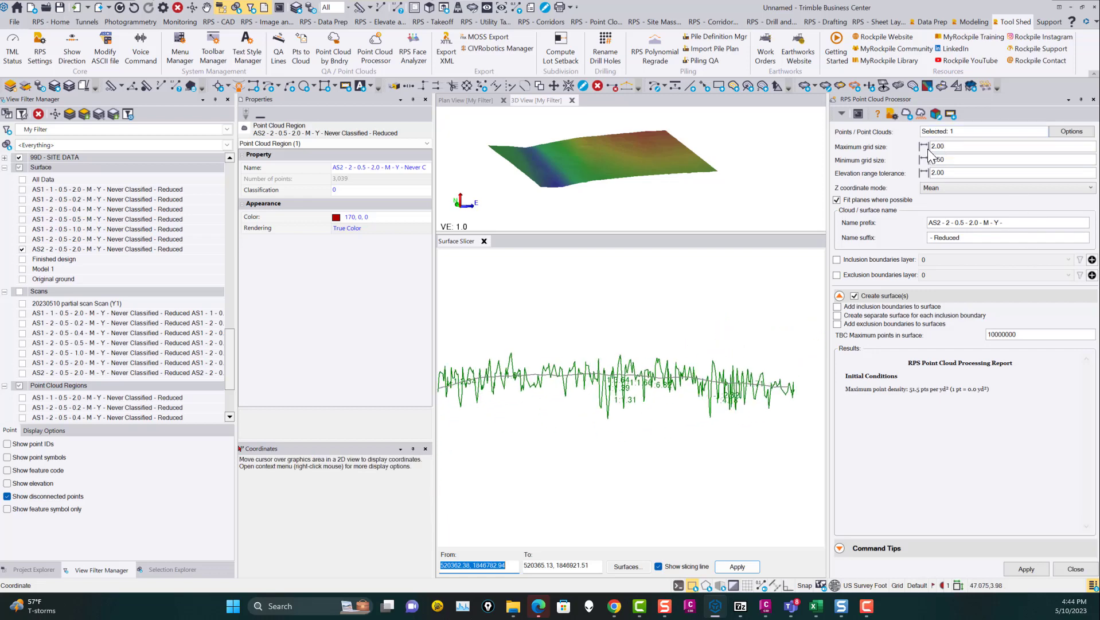
{"action": "scroll", "coordinate": [606, 369], "scroll_direction": "down", "scroll_amount": 2}
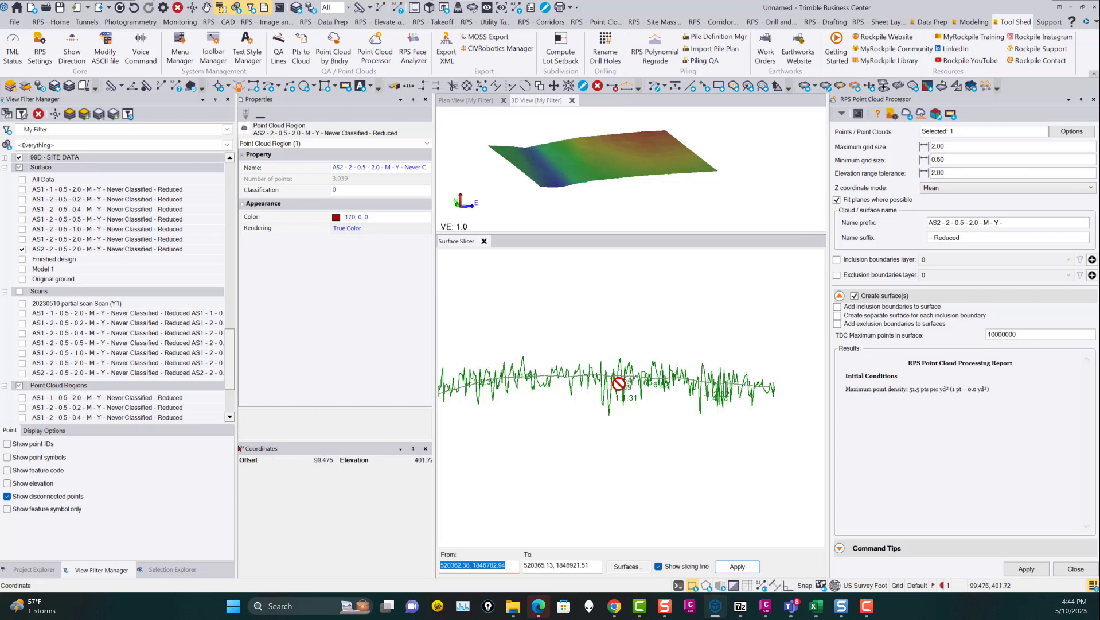
{"action": "scroll", "coordinate": [632, 383], "scroll_direction": "down", "scroll_amount": 4}
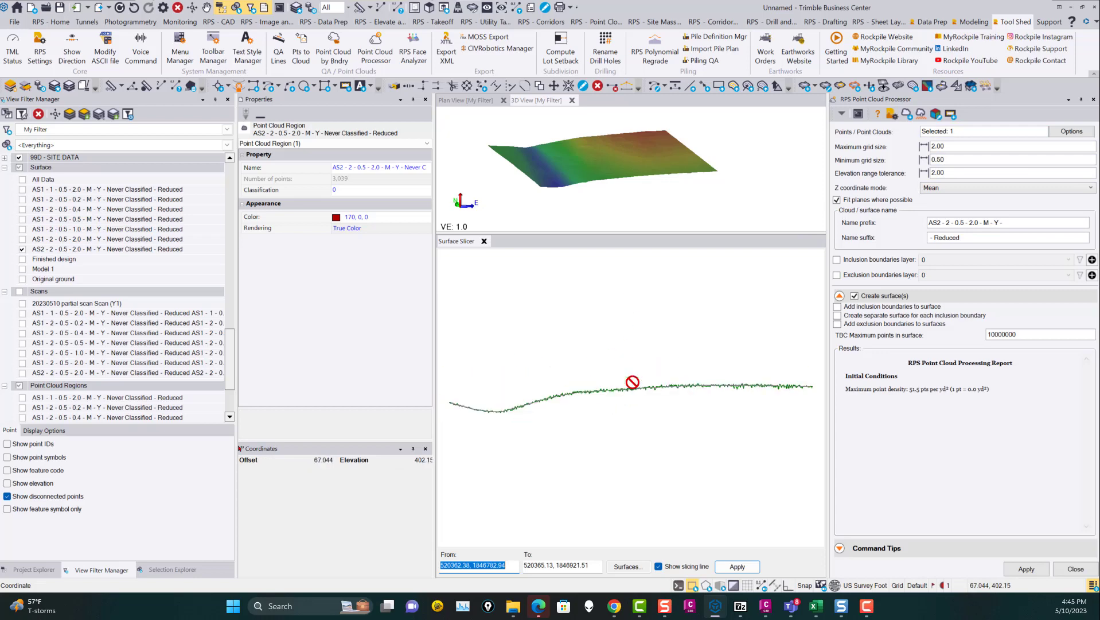
{"action": "scroll", "coordinate": [584, 389], "scroll_direction": "up", "scroll_amount": 2}
{"action": "scroll", "coordinate": [565, 400], "scroll_direction": "up", "scroll_amount": 4}
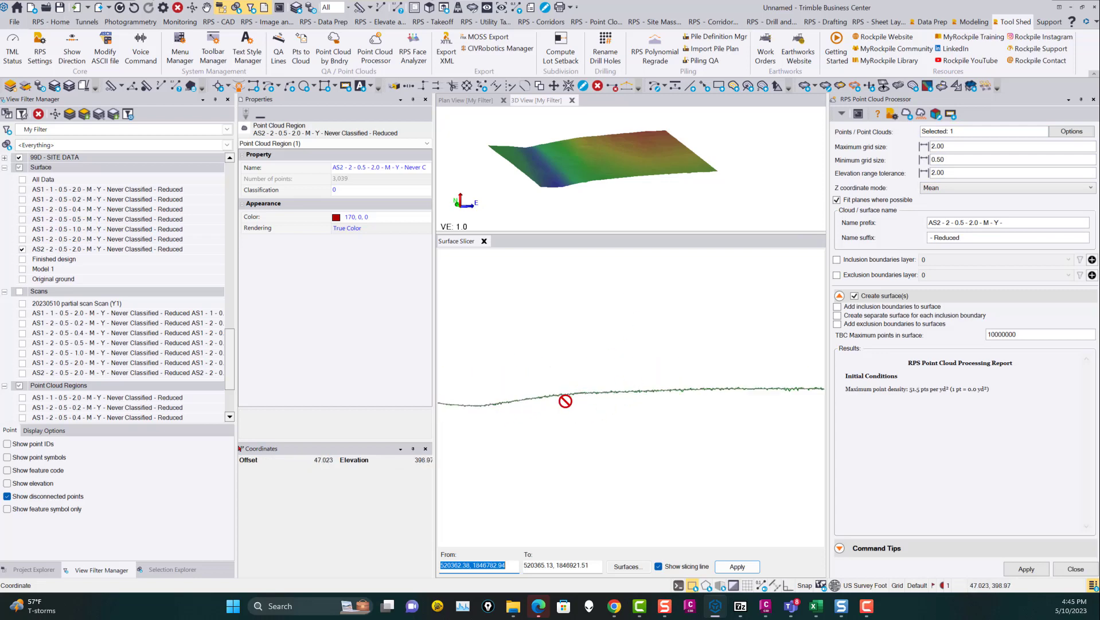
{"action": "scroll", "coordinate": [592, 169], "scroll_direction": "up", "scroll_amount": 1}
{"action": "scroll", "coordinate": [592, 169], "scroll_direction": "up", "scroll_amount": 5}
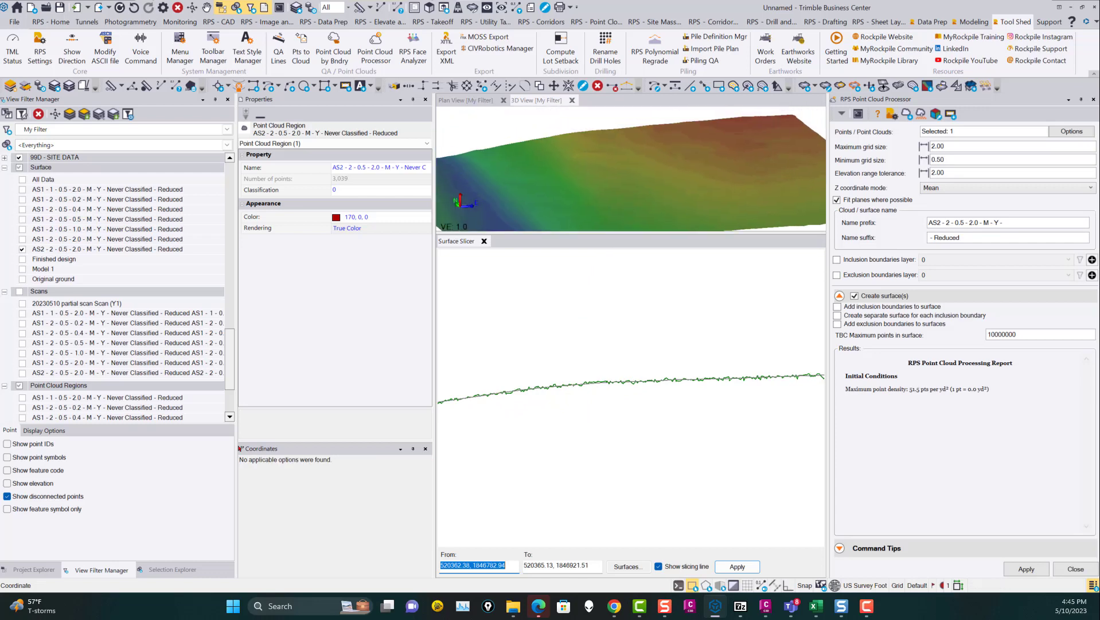
{"action": "scroll", "coordinate": [709, 176], "scroll_direction": "down", "scroll_amount": 3}
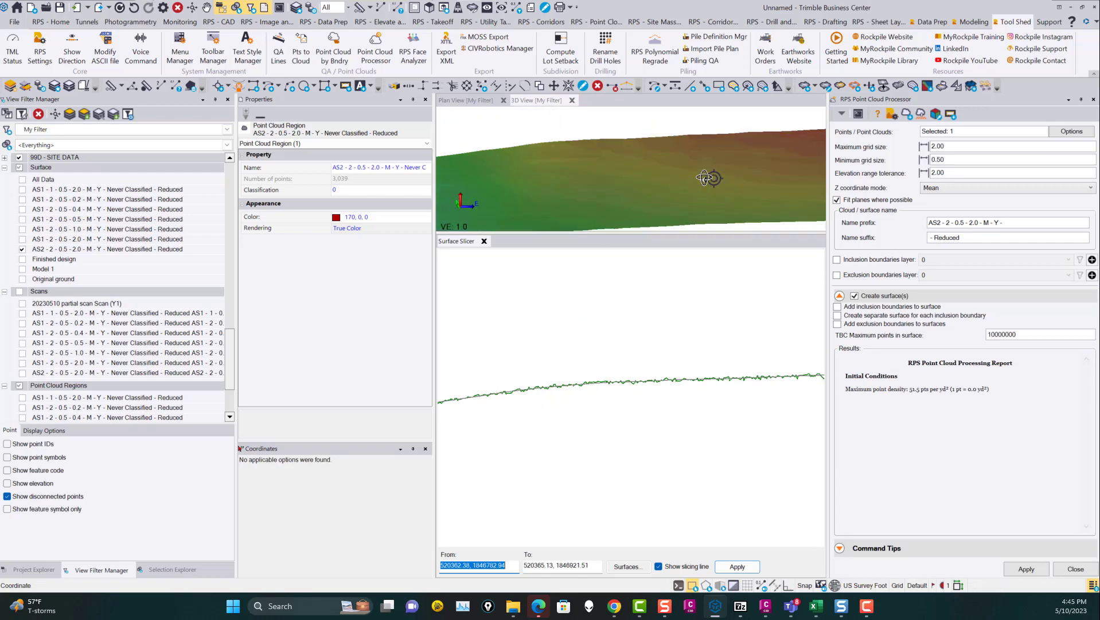
{"action": "scroll", "coordinate": [713, 176], "scroll_direction": "down", "scroll_amount": 4}
{"action": "mouse_move", "coordinate": [710, 174]}
{"action": "middle_mouse_down"}
{"action": "mouse_move", "coordinate": [712, 160]}
{"action": "mouse_move", "coordinate": [693, 184]}
{"action": "middle_mouse_up"}
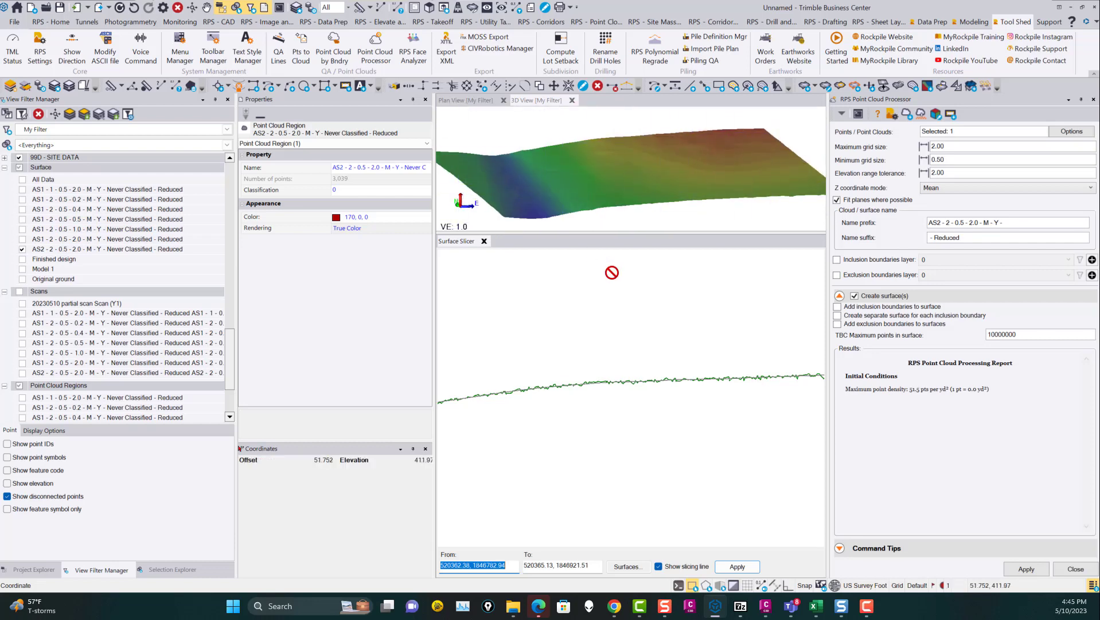
{"action": "scroll", "coordinate": [656, 372], "scroll_direction": "down", "scroll_amount": 3}
{"action": "middle_click_drag", "start_coordinate": [655, 373], "coordinate": [624, 373]}
{"action": "scroll", "coordinate": [745, 374], "scroll_direction": "down", "scroll_amount": 2}
{"action": "scroll", "coordinate": [745, 374], "scroll_direction": "up", "scroll_amount": 2}
{"action": "scroll", "coordinate": [769, 367], "scroll_direction": "up", "scroll_amount": 3}
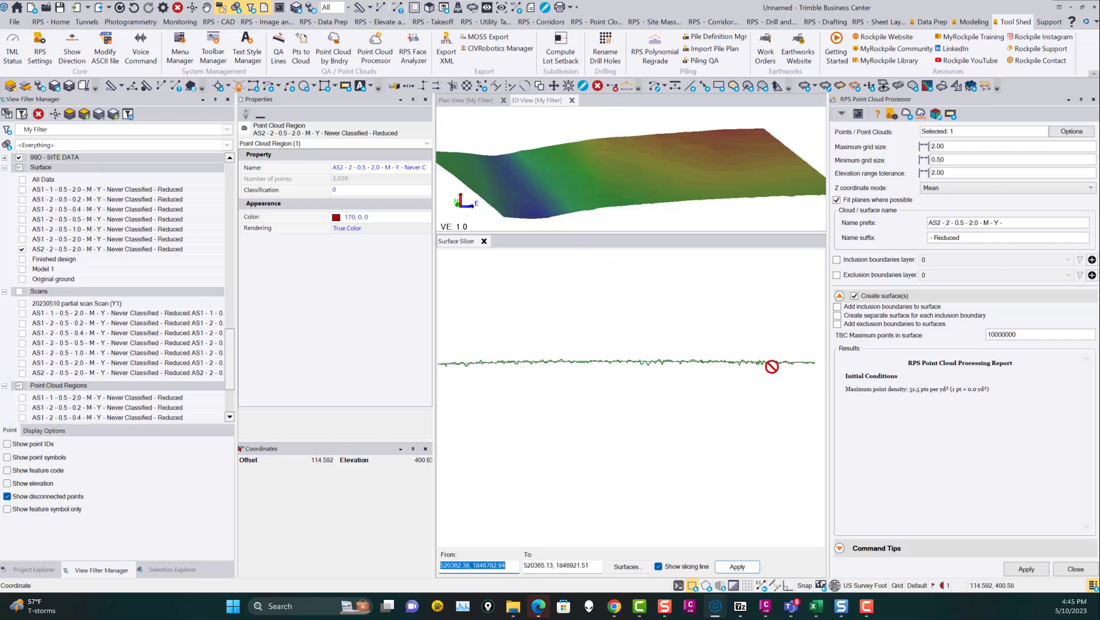
{"action": "scroll", "coordinate": [777, 355], "scroll_direction": "up", "scroll_amount": 3}
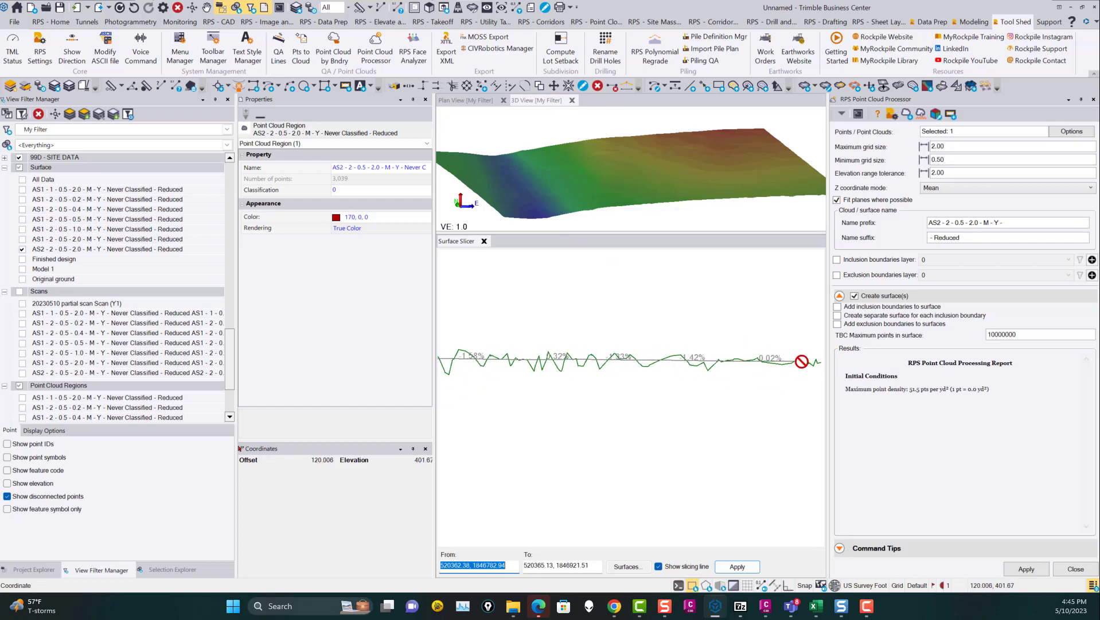
{"action": "scroll", "coordinate": [693, 391], "scroll_direction": "down", "scroll_amount": 4}
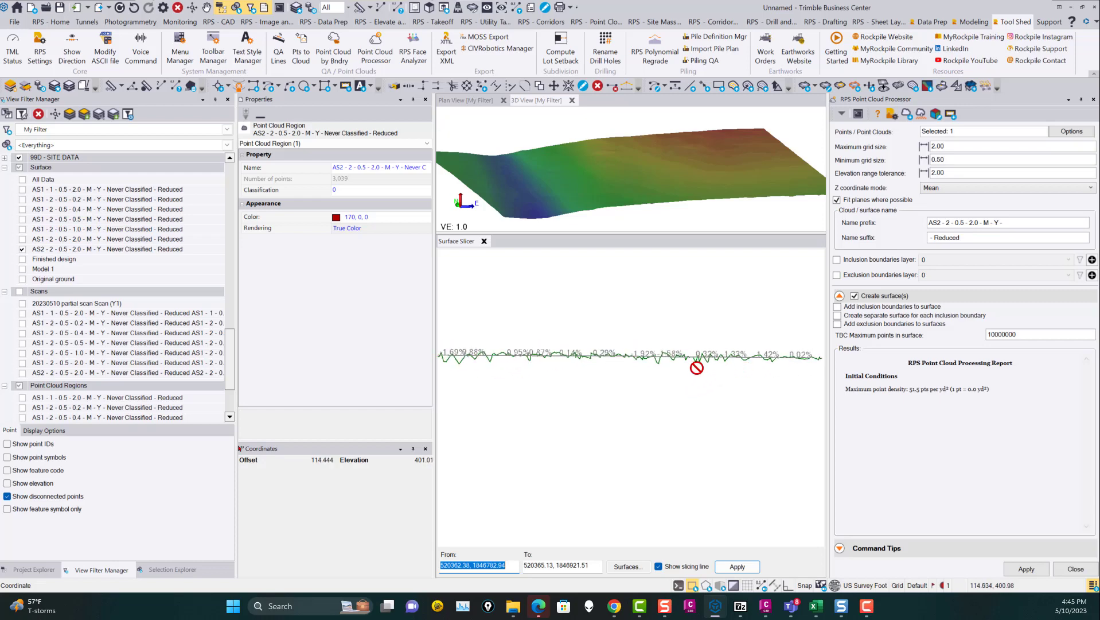
{"action": "scroll", "coordinate": [679, 370], "scroll_direction": "down", "scroll_amount": 5}
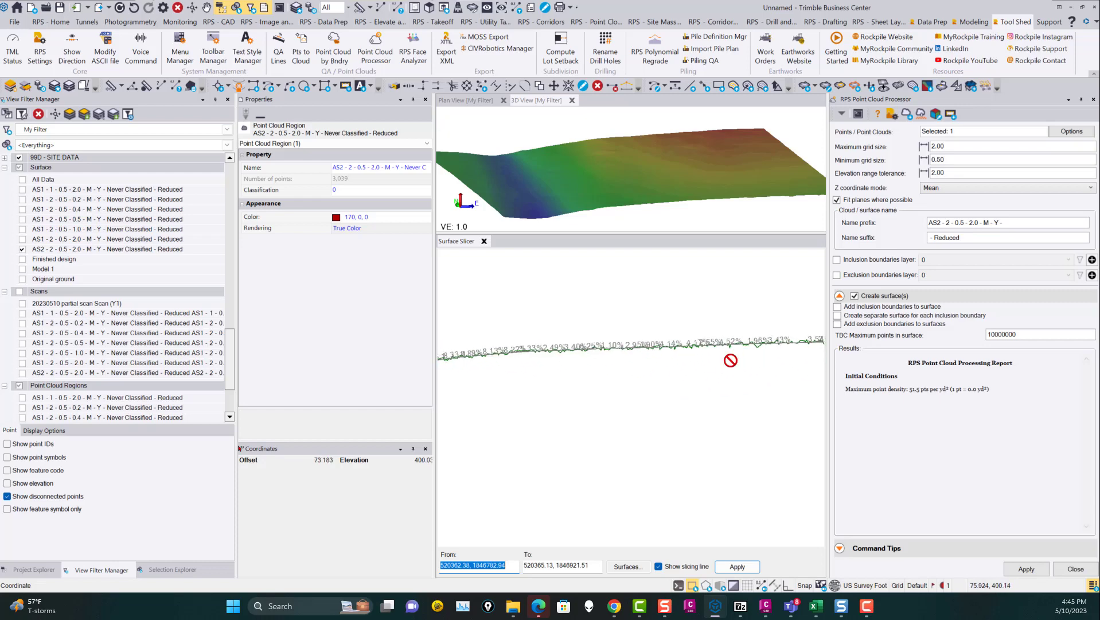
{"action": "scroll", "coordinate": [657, 361], "scroll_direction": "up", "scroll_amount": 5}
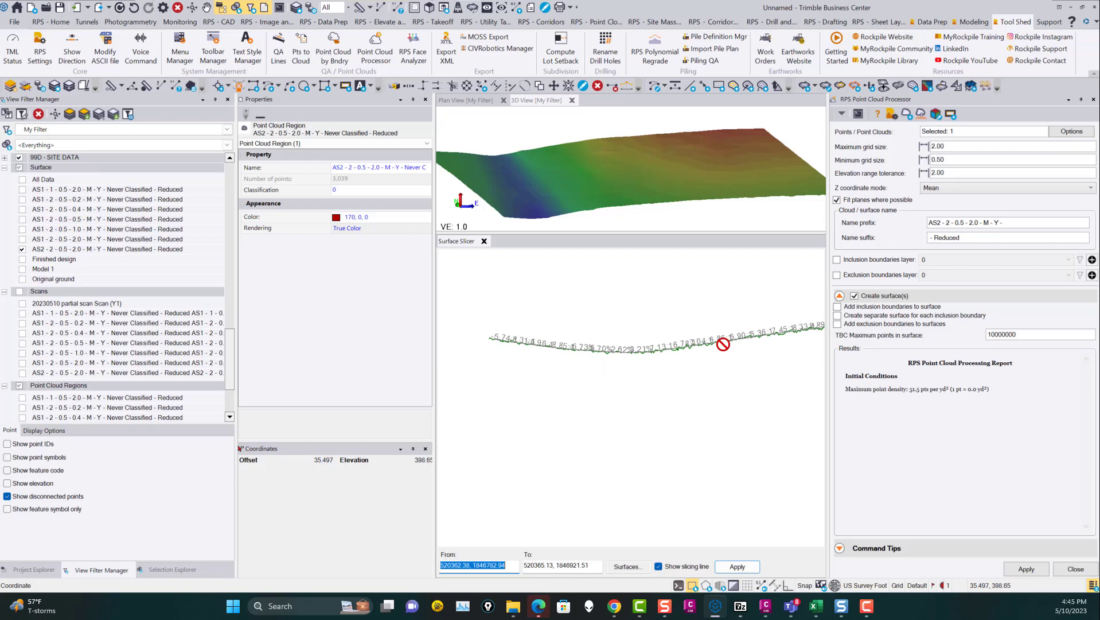
{"action": "scroll", "coordinate": [663, 367], "scroll_direction": "down", "scroll_amount": 2}
{"action": "middle_click_drag", "start_coordinate": [661, 367], "coordinate": [789, 345]}
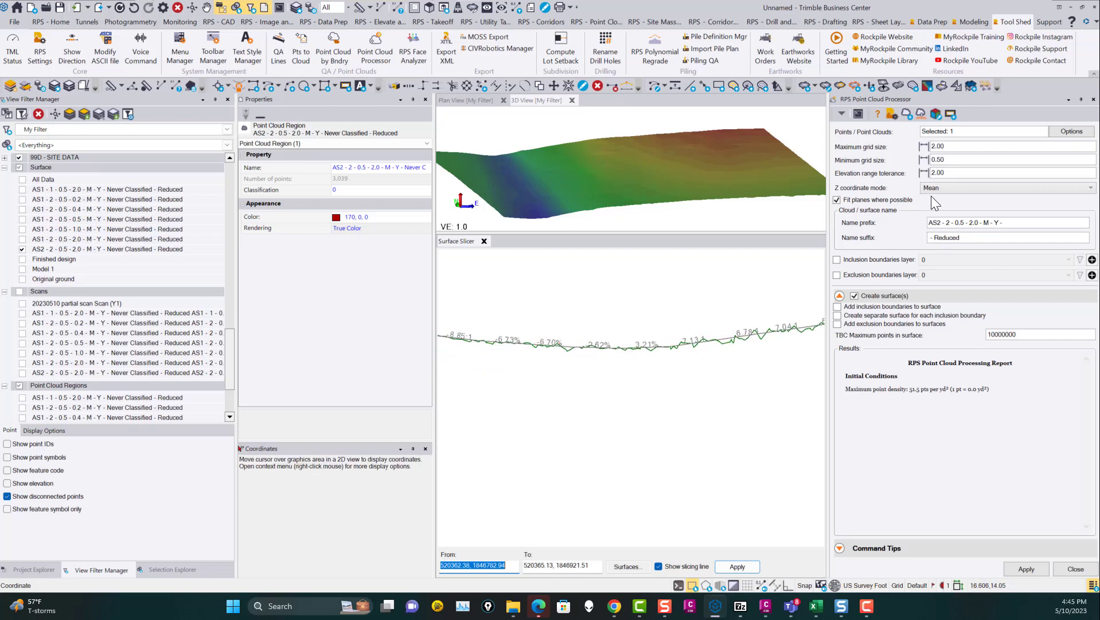
{"action": "scroll", "coordinate": [623, 356], "scroll_direction": "down", "scroll_amount": 2}
{"action": "scroll", "coordinate": [624, 356], "scroll_direction": "down", "scroll_amount": 3}
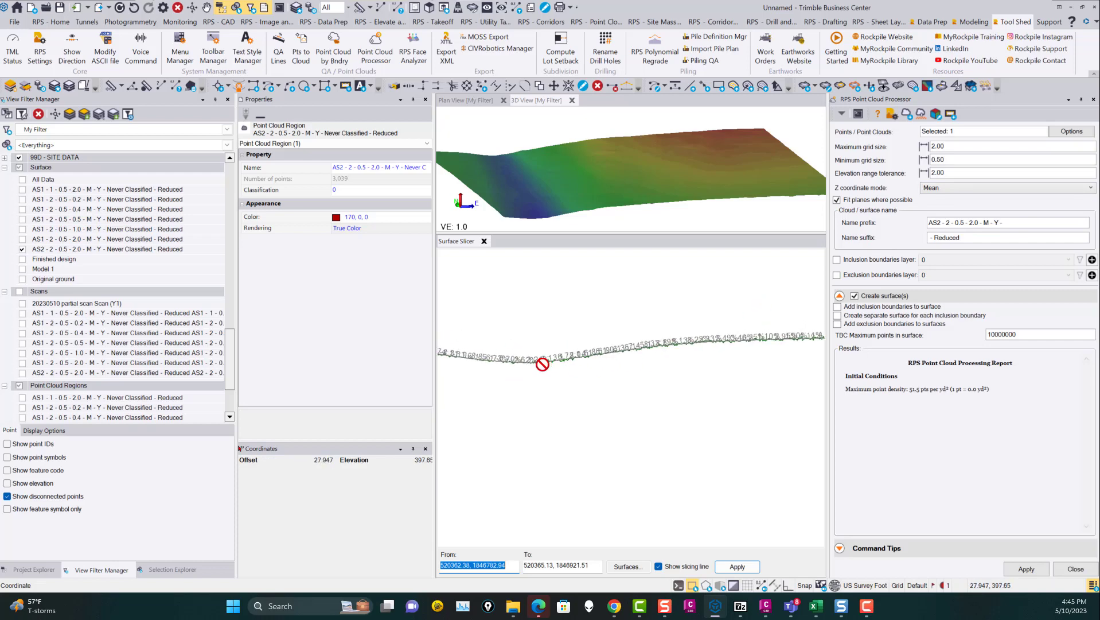
{"action": "scroll", "coordinate": [624, 359], "scroll_direction": "up", "scroll_amount": 3}
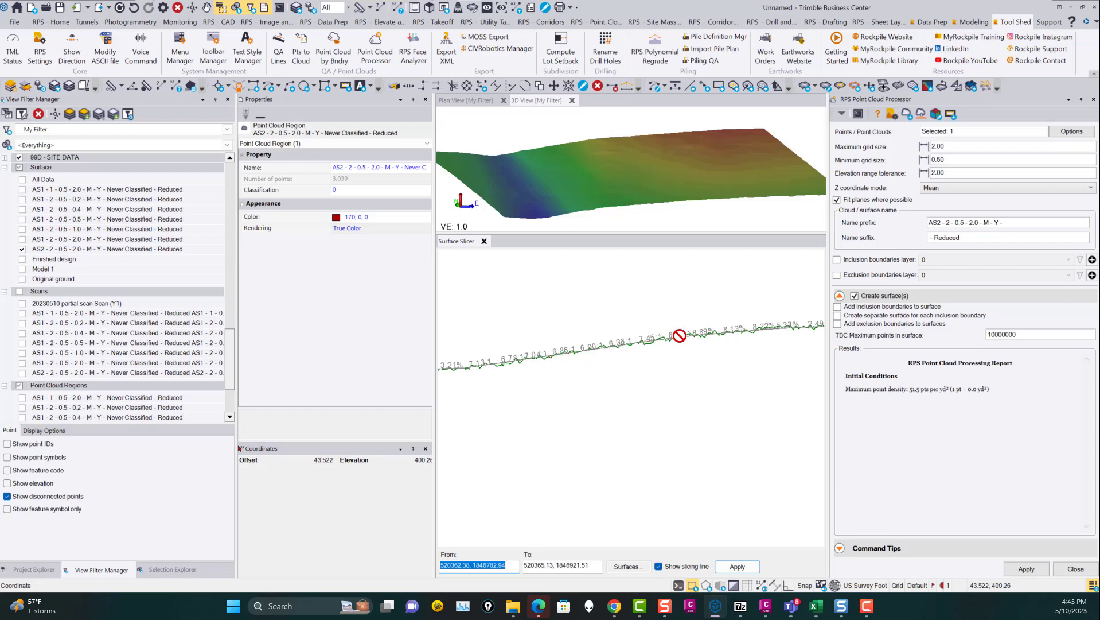
{"action": "scroll", "coordinate": [656, 374], "scroll_direction": "down", "scroll_amount": 2}
{"action": "scroll", "coordinate": [656, 373], "scroll_direction": "down", "scroll_amount": 3}
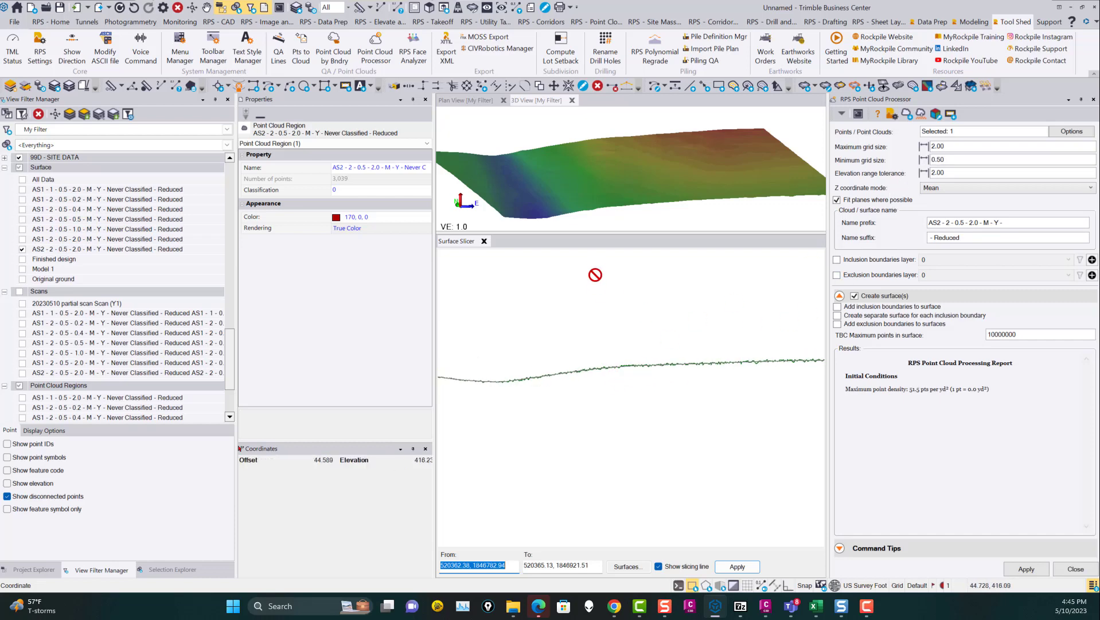
Step: Close the cross-section profile and the point cloud processing settings to enlarge the 3D view
{"action": "left_click", "coordinate": [484, 242]}
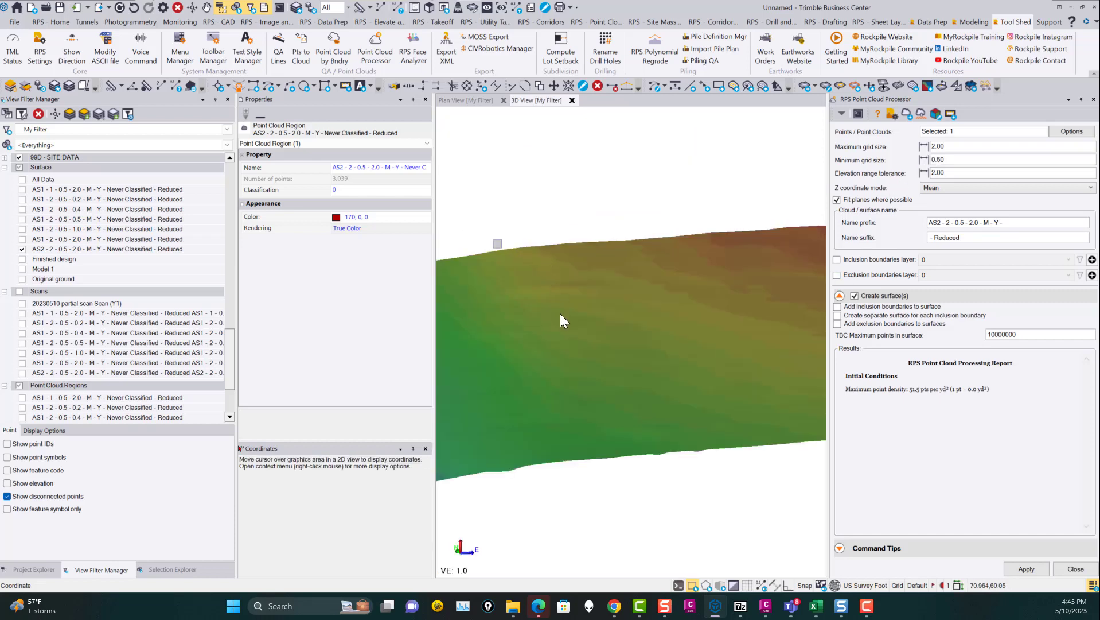
{"action": "scroll", "coordinate": [561, 315], "scroll_direction": "down", "scroll_amount": 3}
{"action": "left_click", "coordinate": [1061, 572]}
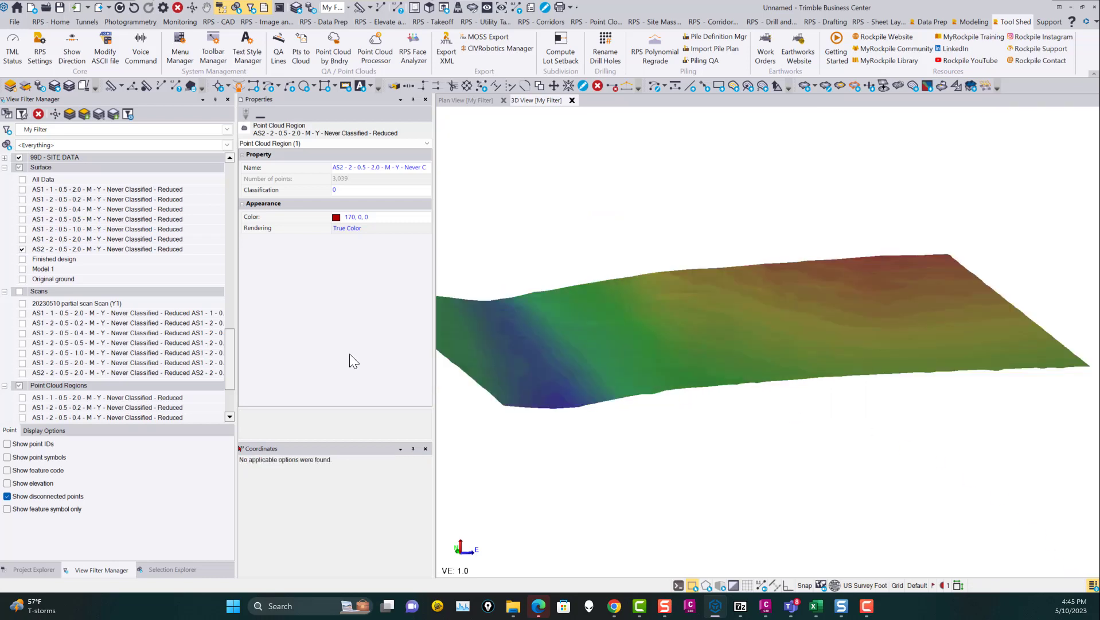
Step: Show All Data instead of AS2, orbit it low, then swap in the AS1-1 0.5-2.0 surface
{"action": "left_click", "coordinate": [23, 180]}
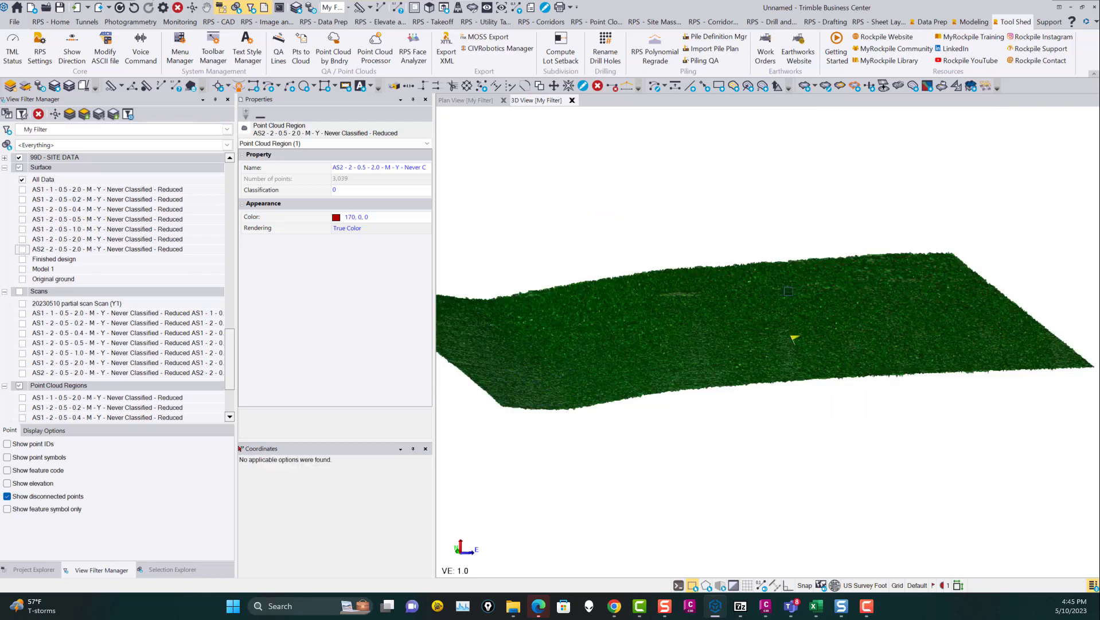
{"action": "left_click", "coordinate": [23, 249]}
{"action": "scroll", "coordinate": [798, 375], "scroll_direction": "up", "scroll_amount": 10}
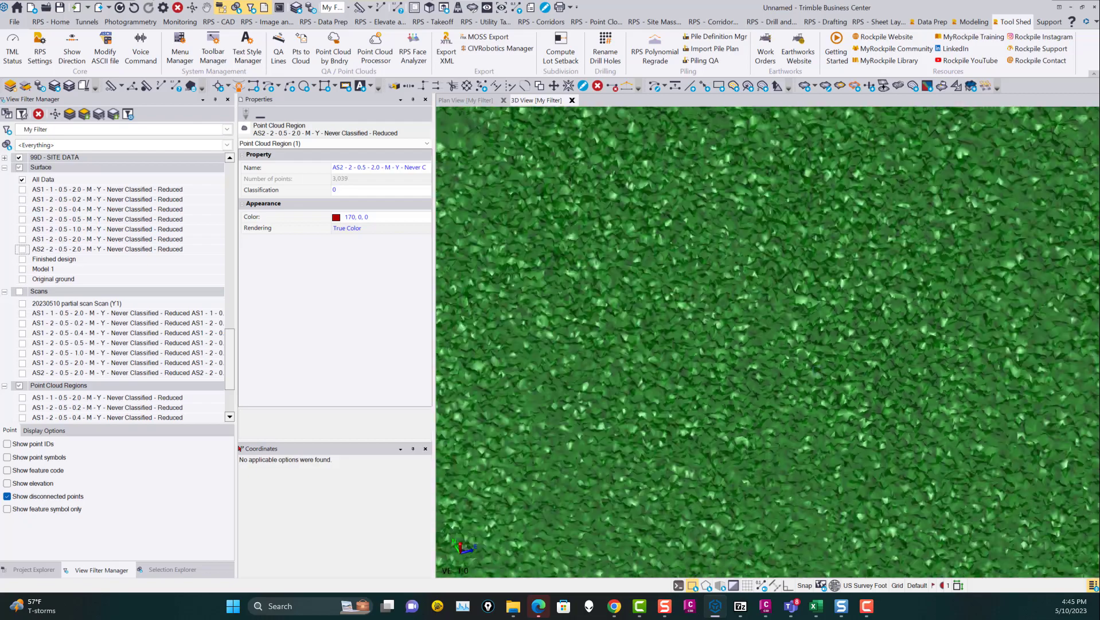
{"action": "scroll", "coordinate": [804, 375], "scroll_direction": "down", "scroll_amount": 12}
{"action": "middle_click_drag", "start_coordinate": [790, 407], "coordinate": [818, 362]}
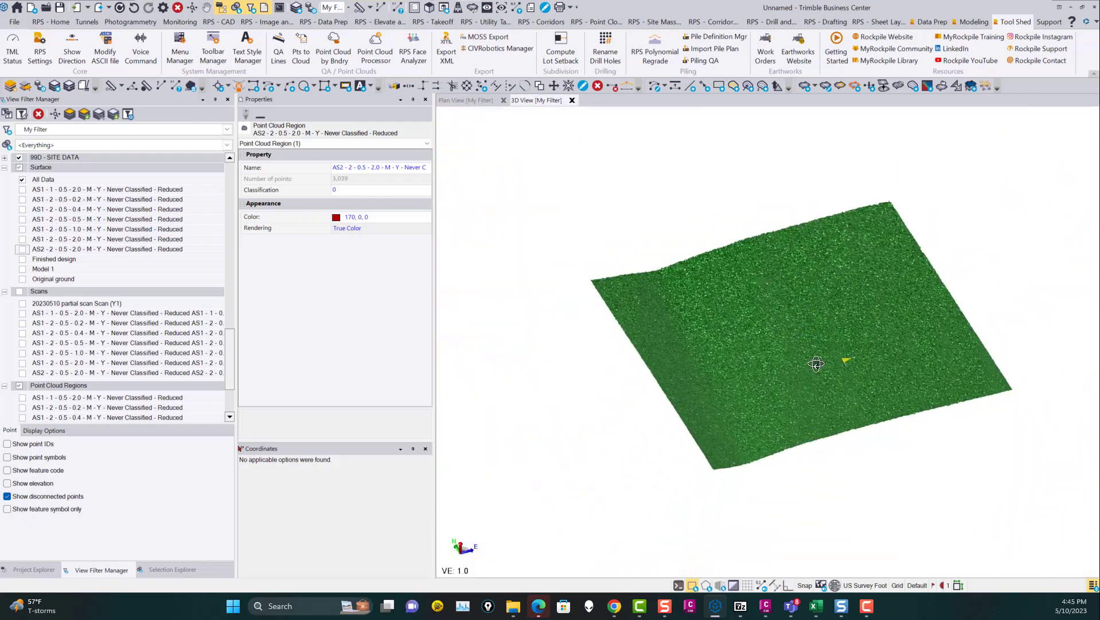
{"action": "right_click_drag", "start_coordinate": [818, 363], "coordinate": [798, 325]}
{"action": "middle_click_drag", "start_coordinate": [798, 325], "coordinate": [796, 321], "text": "shift"}
{"action": "scroll", "coordinate": [845, 360], "scroll_direction": "up", "scroll_amount": 6}
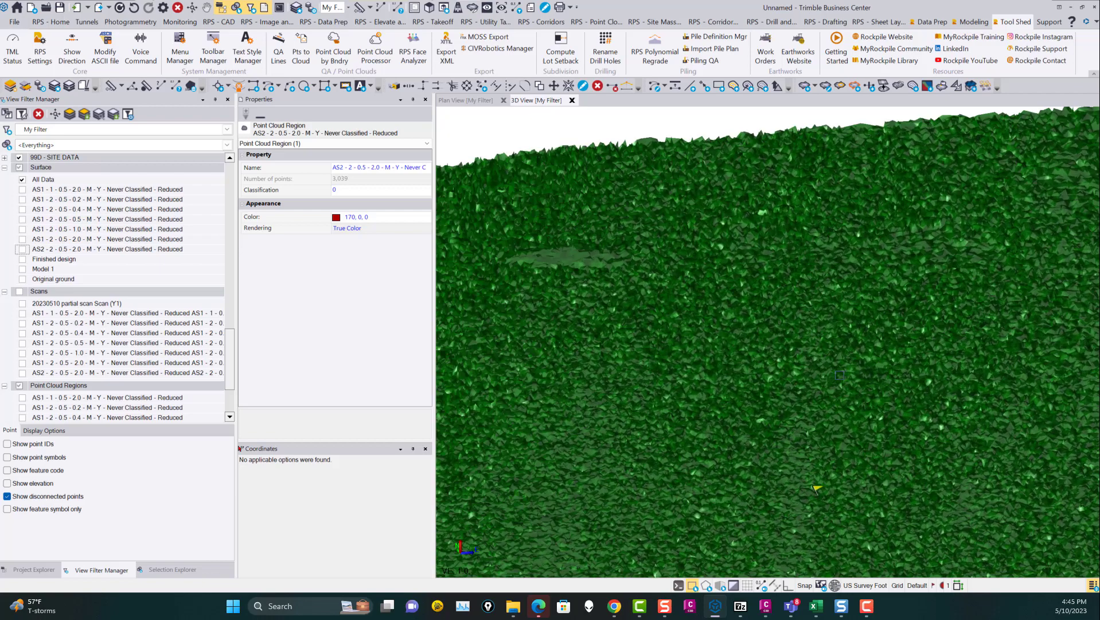
{"action": "left_click", "coordinate": [22, 189]}
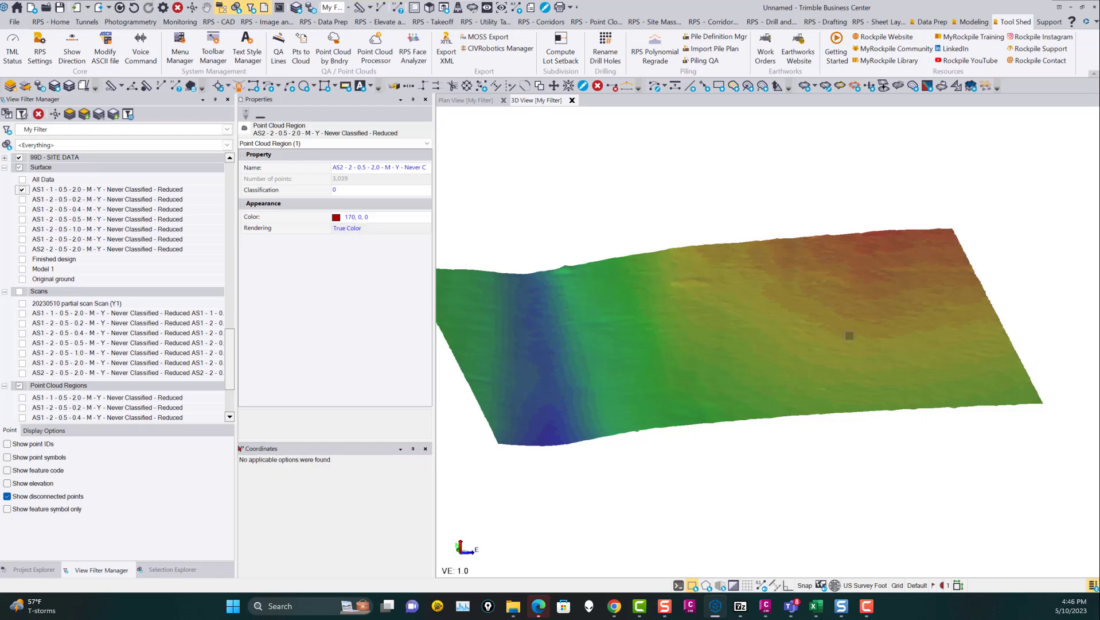
Step: Swap AS1-1 for the AS1-2 0.5-0.2 surface, then for the 0.5-0.4 surface
{"action": "scroll", "coordinate": [846, 333], "scroll_direction": "up", "scroll_amount": 5}
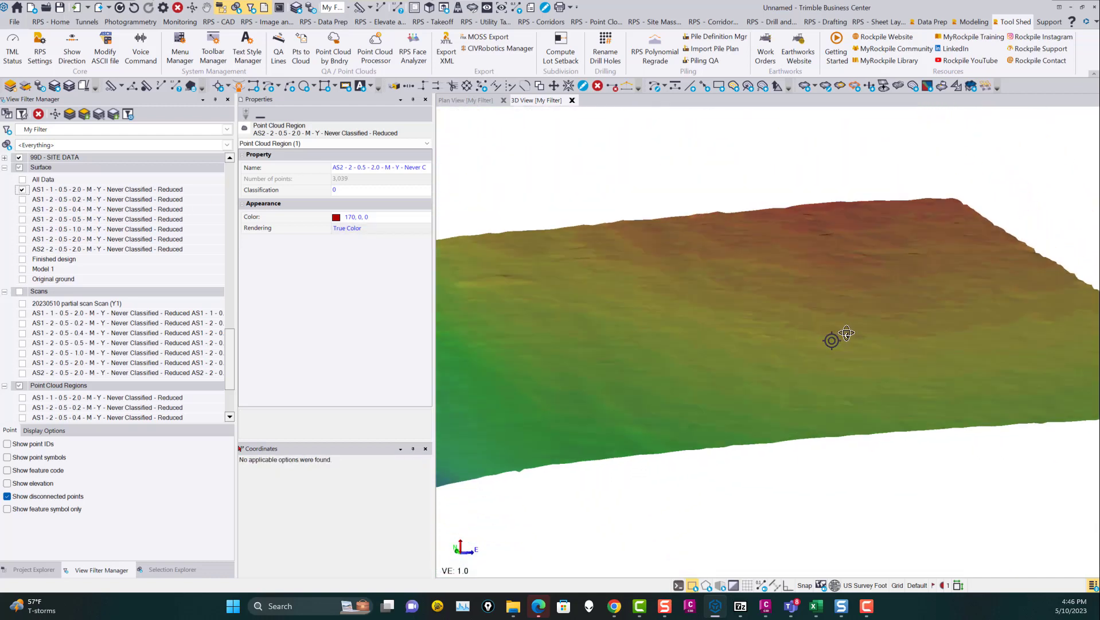
{"action": "right_click_drag", "start_coordinate": [847, 333], "coordinate": [845, 331]}
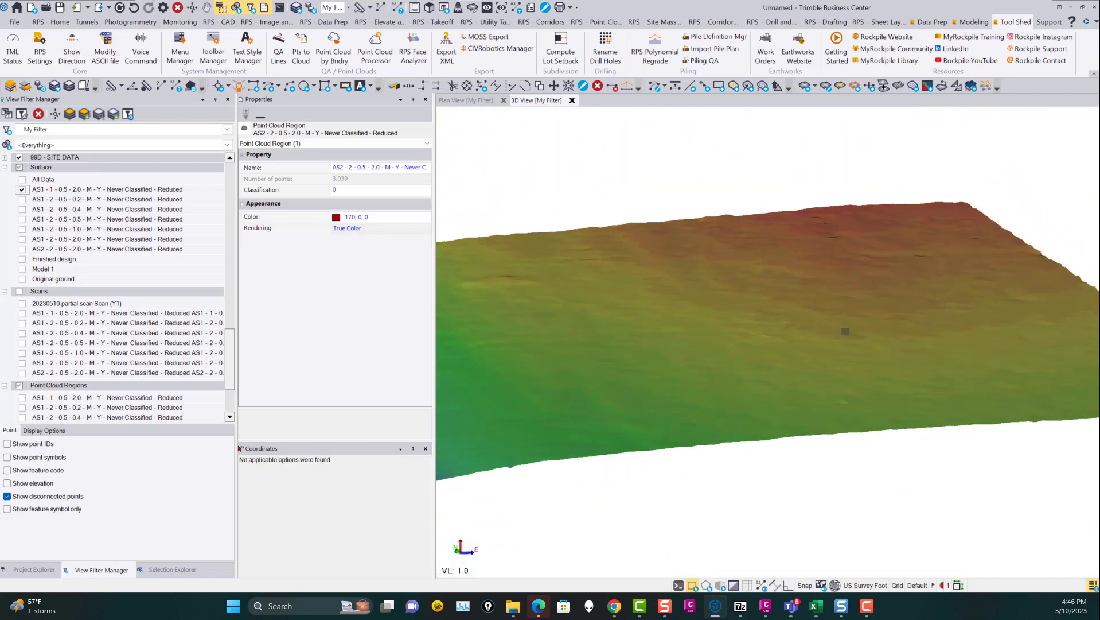
{"action": "left_click", "coordinate": [22, 190]}
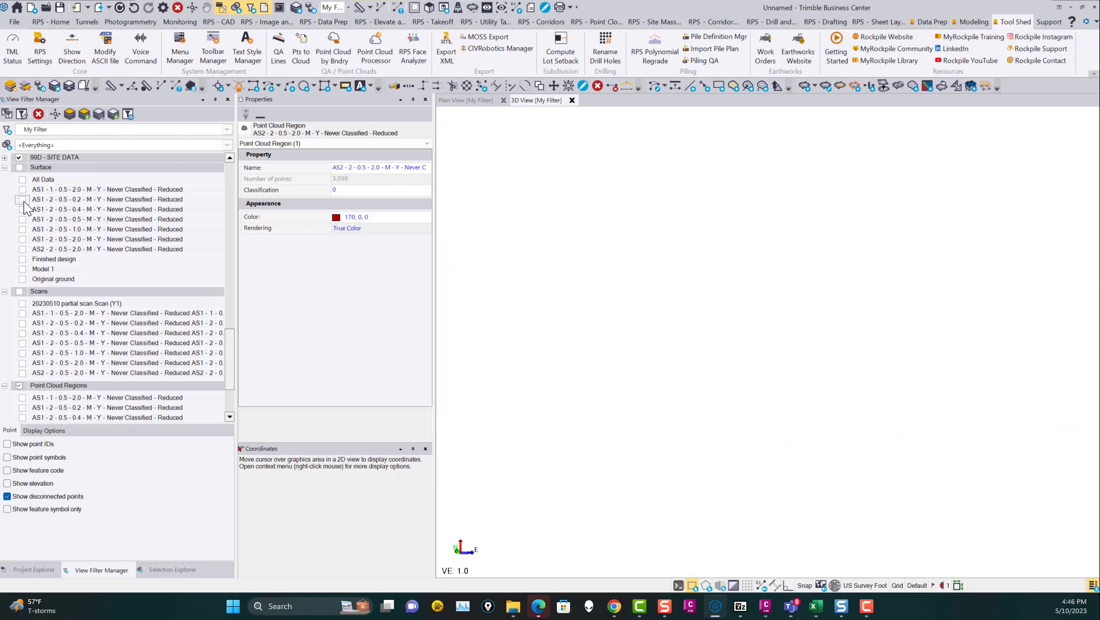
{"action": "left_click", "coordinate": [22, 199]}
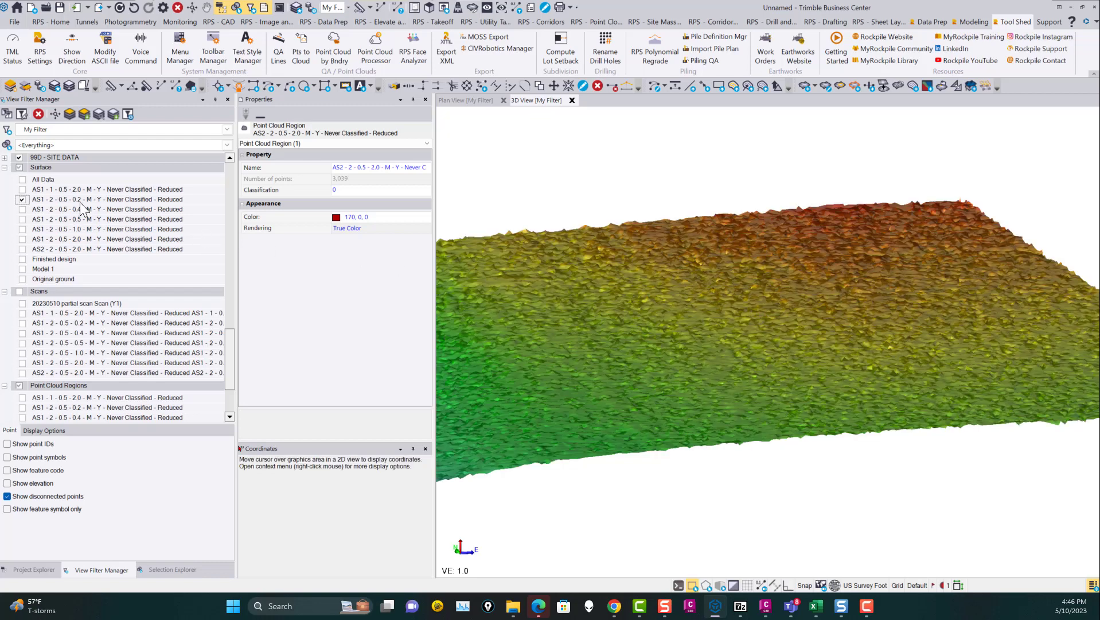
{"action": "scroll", "coordinate": [885, 332], "scroll_direction": "up", "scroll_amount": 5}
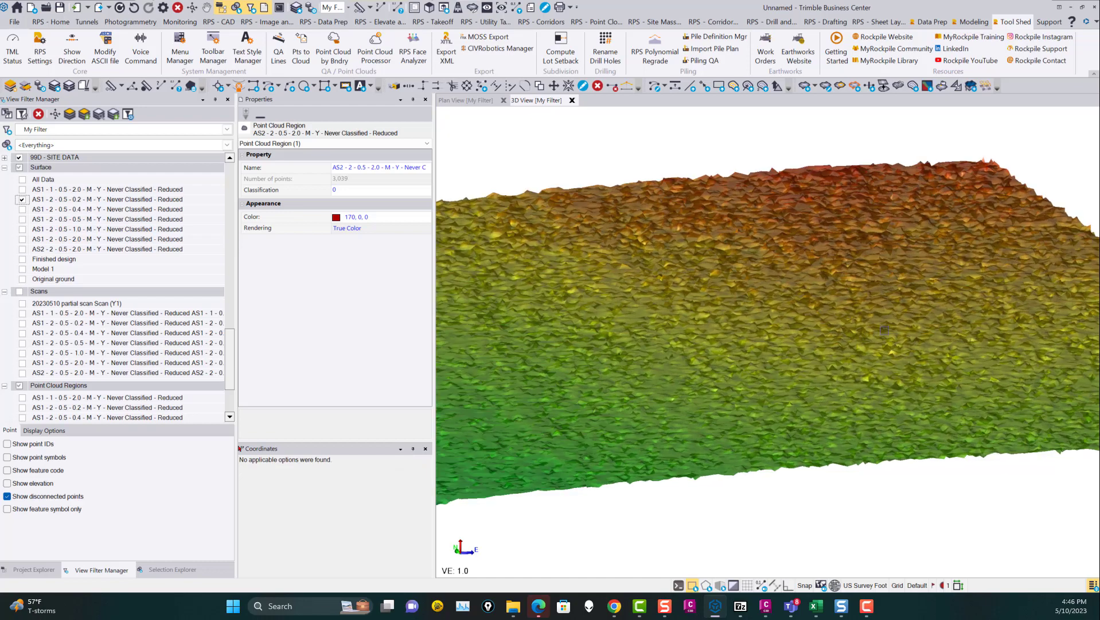
{"action": "scroll", "coordinate": [892, 333], "scroll_direction": "down", "scroll_amount": 10}
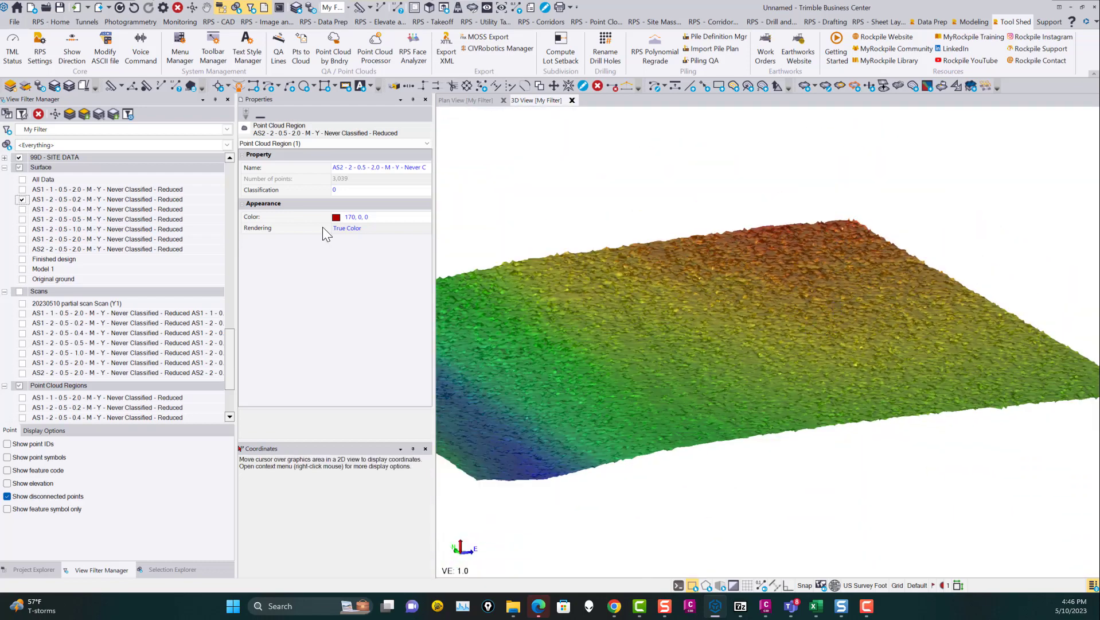
{"action": "left_click", "coordinate": [23, 199]}
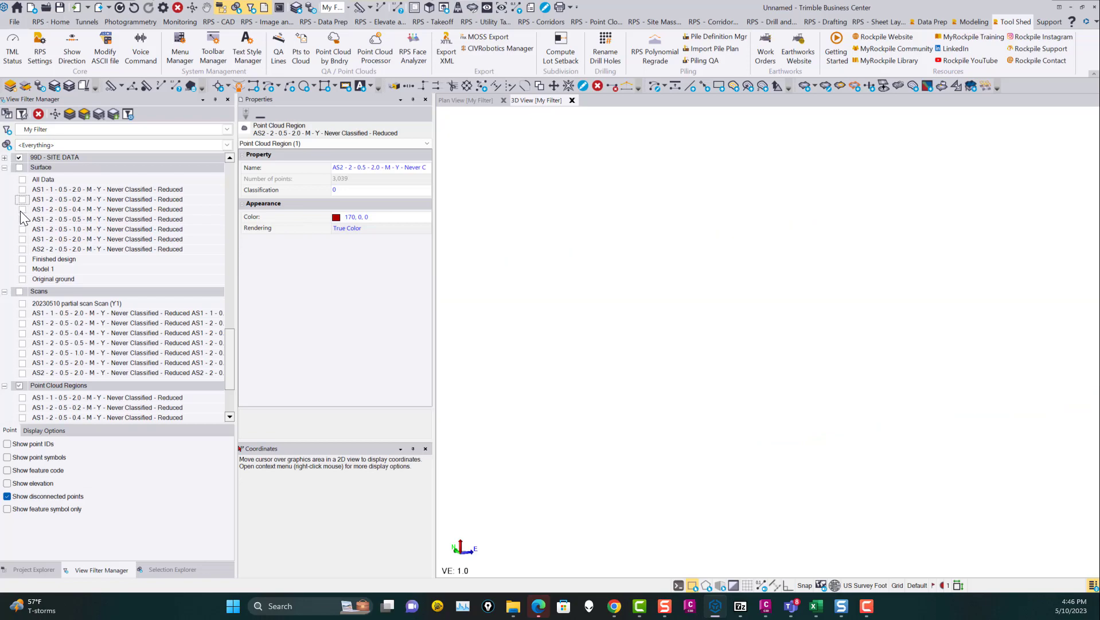
{"action": "left_click", "coordinate": [23, 209]}
{"action": "scroll", "coordinate": [571, 446], "scroll_direction": "up", "scroll_amount": 5}
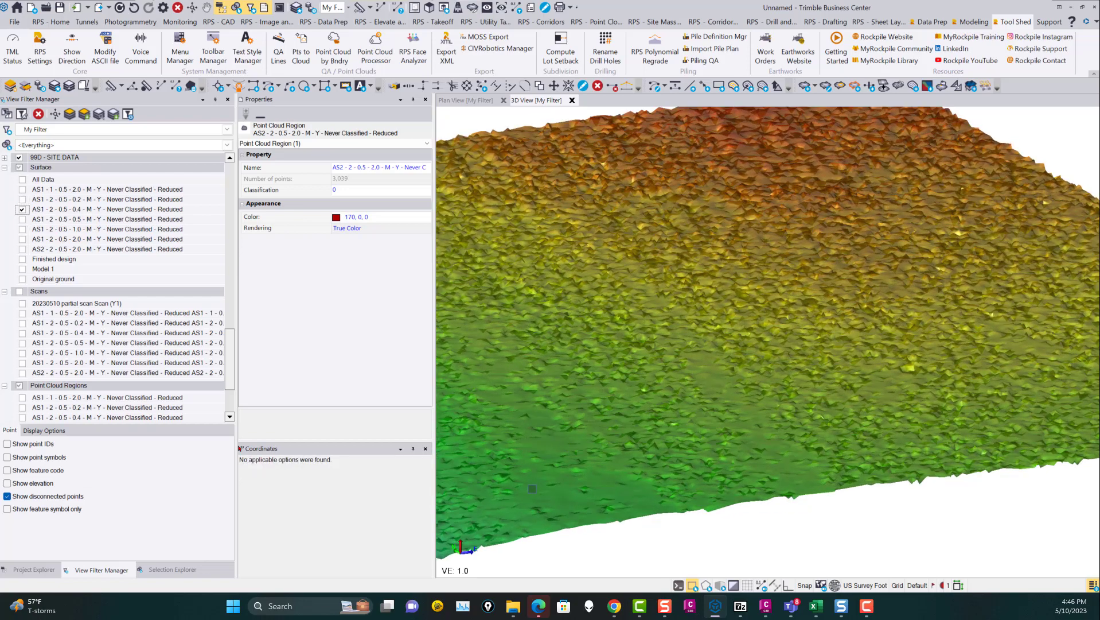
{"action": "scroll", "coordinate": [804, 262], "scroll_direction": "down", "scroll_amount": 3}
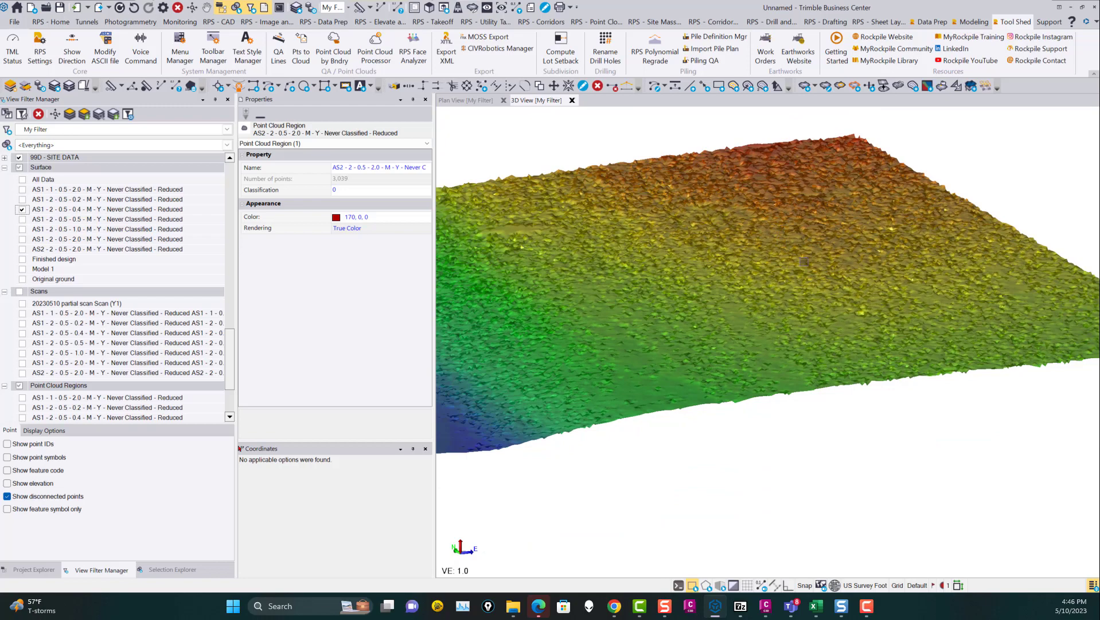
{"action": "scroll", "coordinate": [769, 235], "scroll_direction": "down", "scroll_amount": 3}
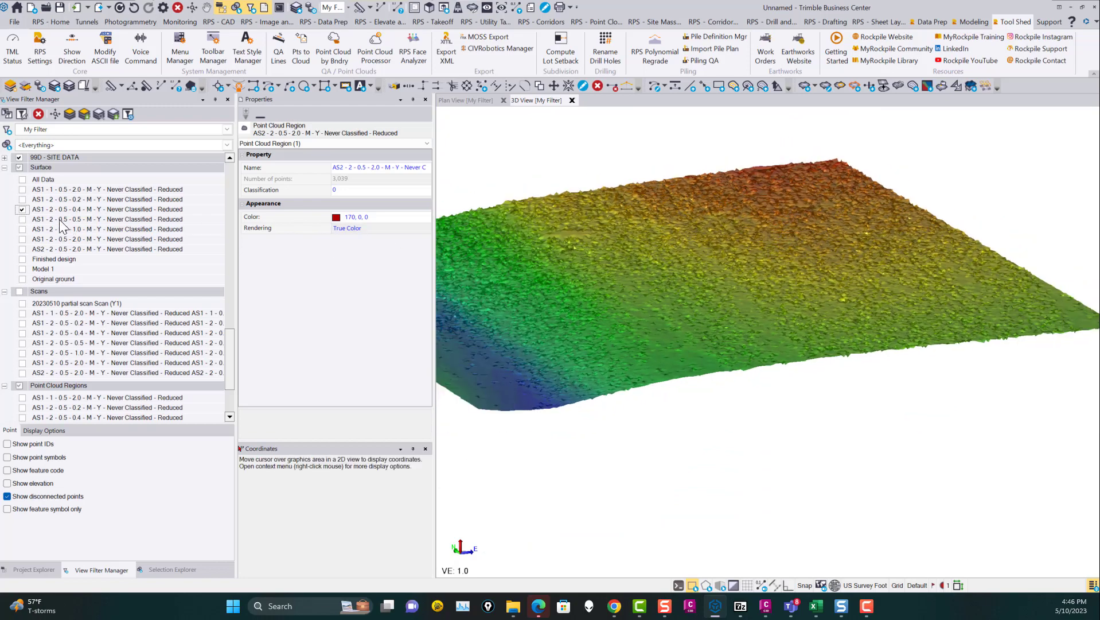
Step: Step through the AS1-2 0.5-0.5, 0.5-1.0 and 0.5-2.0 surfaces, orbiting the last one
{"action": "left_click", "coordinate": [22, 209]}
{"action": "left_click", "coordinate": [22, 219]}
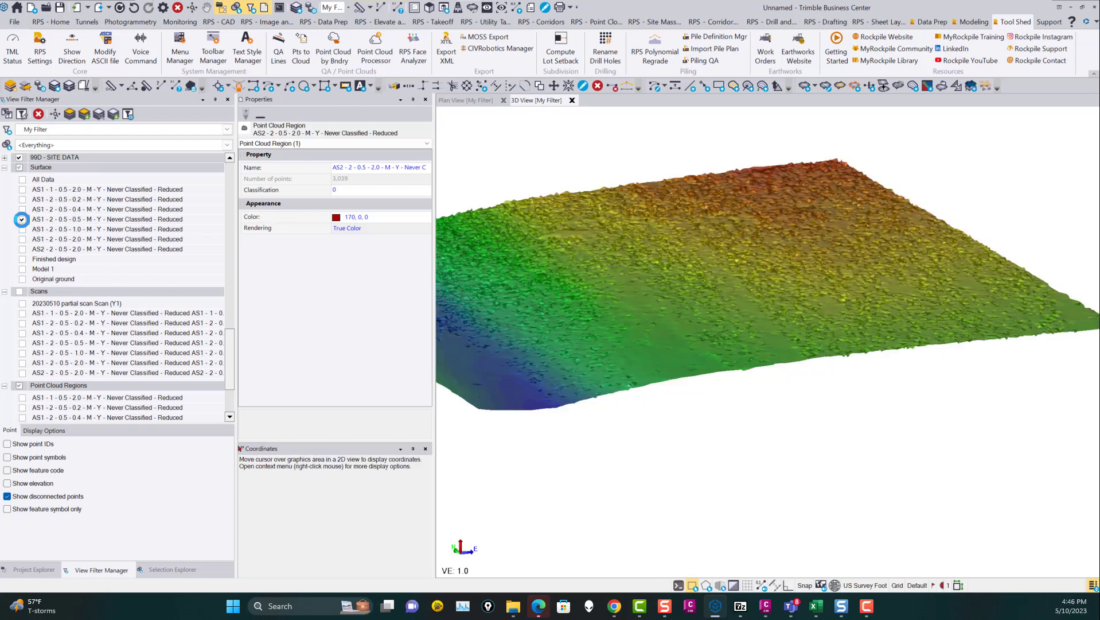
{"action": "left_click", "coordinate": [22, 219]}
{"action": "left_click", "coordinate": [22, 229]}
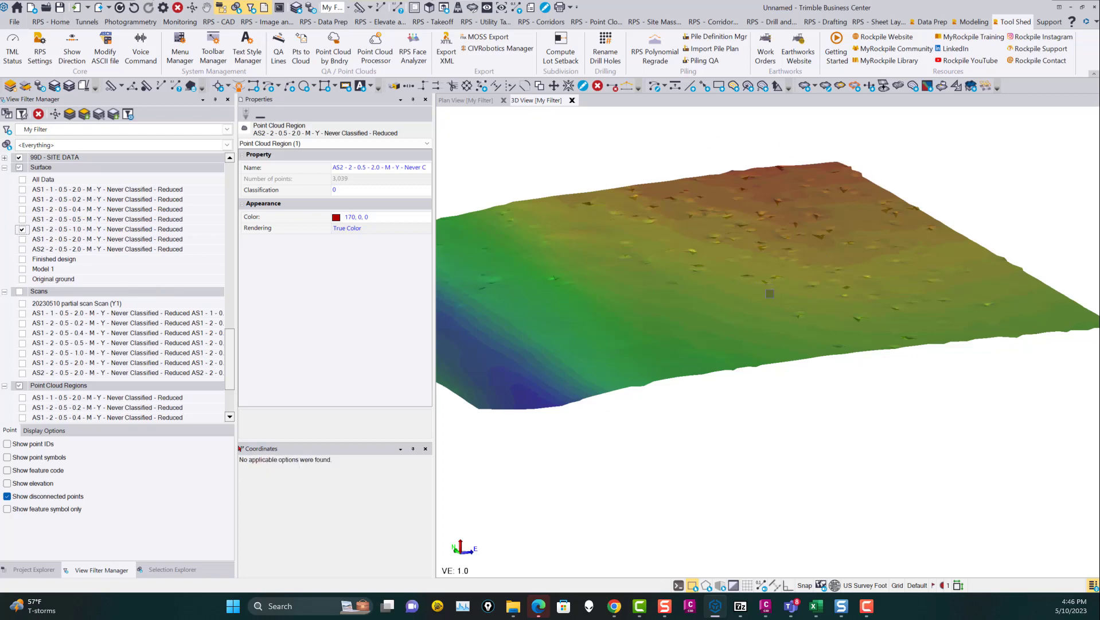
{"action": "left_click", "coordinate": [23, 239]}
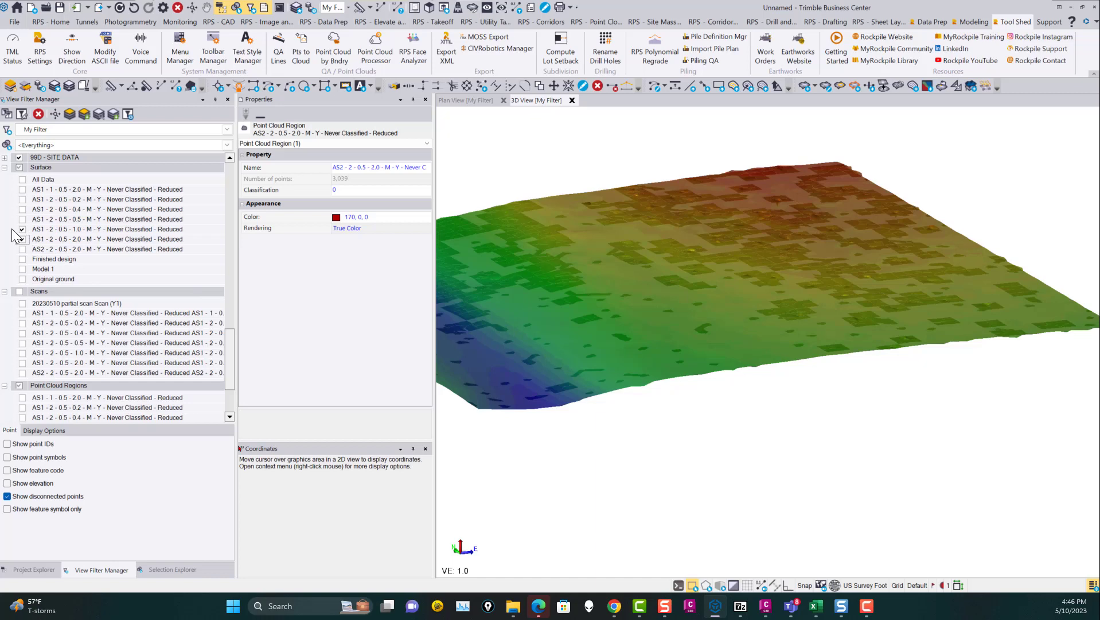
{"action": "left_click", "coordinate": [22, 230]}
{"action": "scroll", "coordinate": [828, 242], "scroll_direction": "up", "scroll_amount": 2}
{"action": "scroll", "coordinate": [827, 241], "scroll_direction": "down", "scroll_amount": 2}
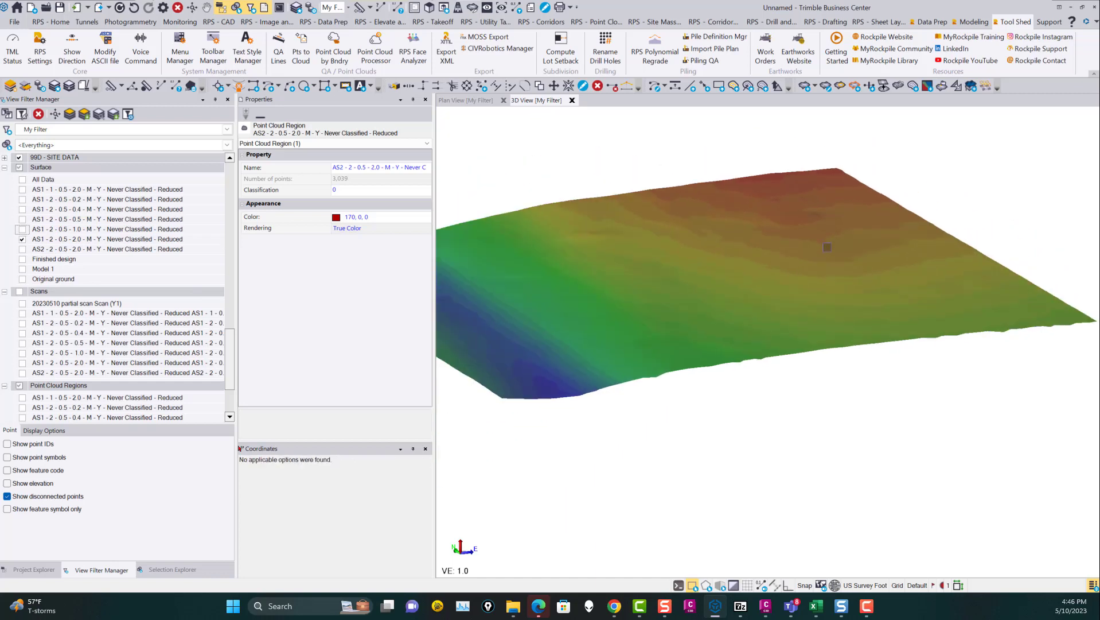
{"action": "right_click_drag", "start_coordinate": [828, 248], "coordinate": [826, 269]}
{"action": "middle_click_drag", "start_coordinate": [828, 268], "coordinate": [808, 264]}
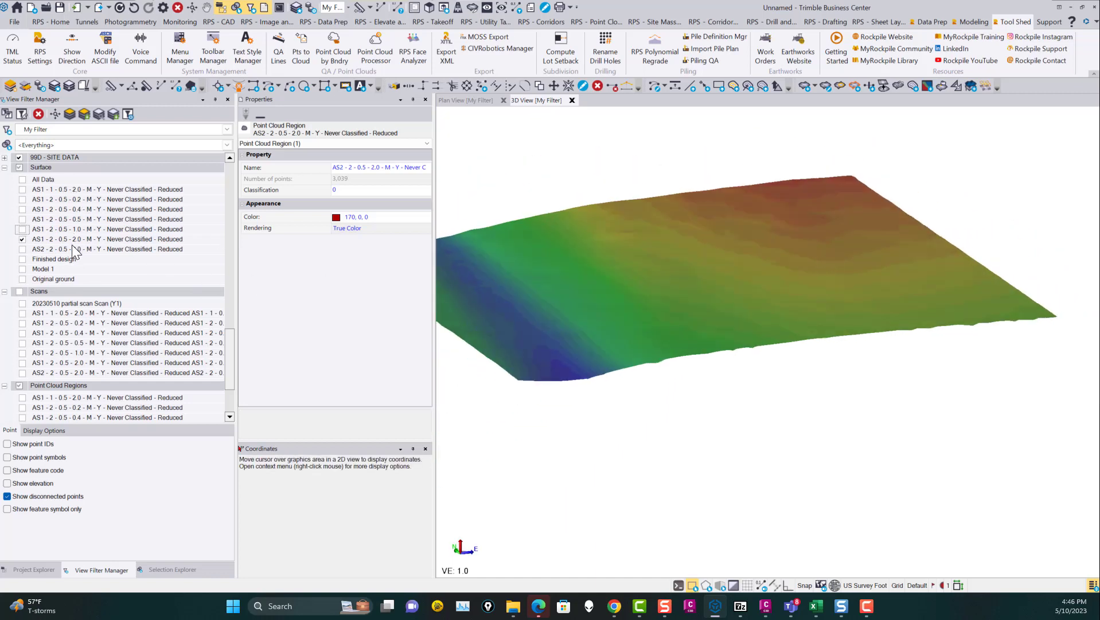
Step: Swap in the AS2-2 0.5-2.0 surface, inspect it, then hide it as well
{"action": "left_click", "coordinate": [22, 239]}
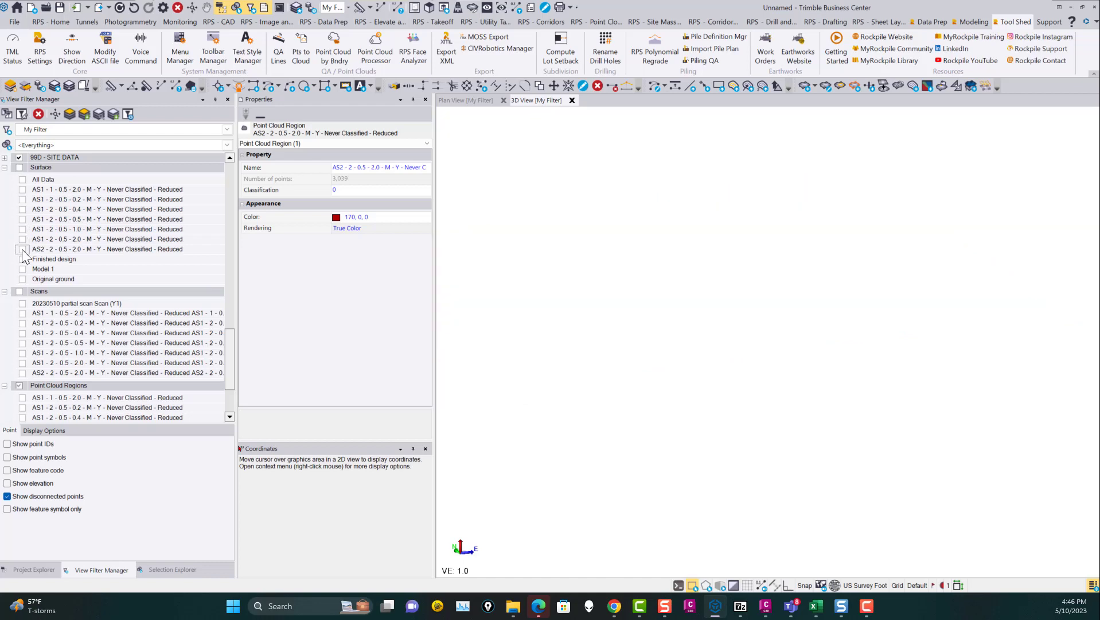
{"action": "left_click", "coordinate": [22, 249]}
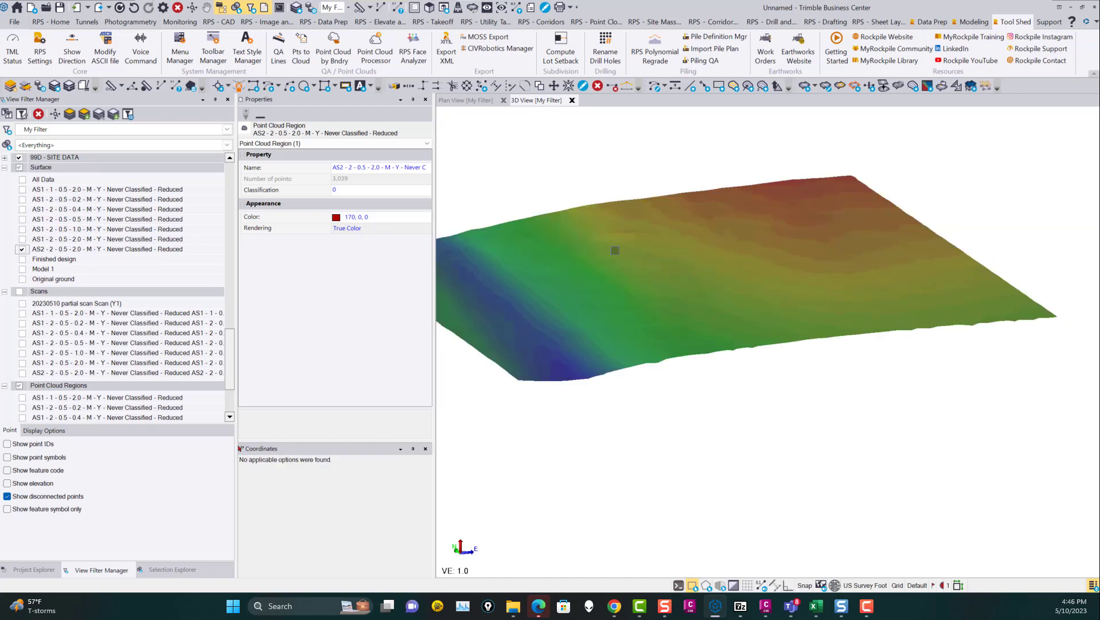
{"action": "scroll", "coordinate": [682, 229], "scroll_direction": "up", "scroll_amount": 5}
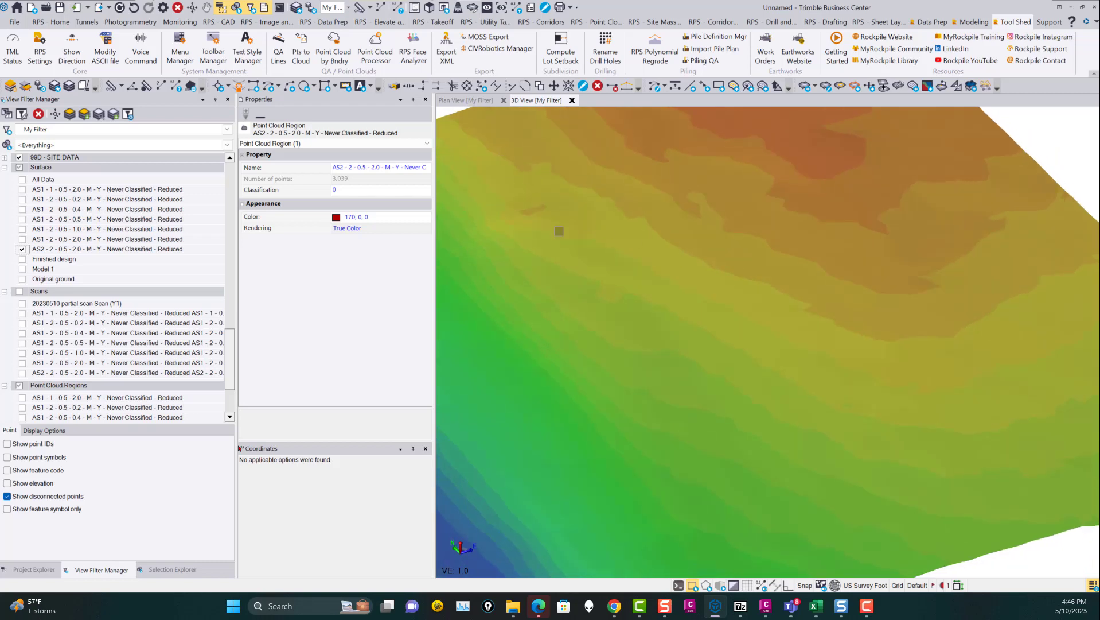
{"action": "scroll", "coordinate": [651, 238], "scroll_direction": "down", "scroll_amount": 5}
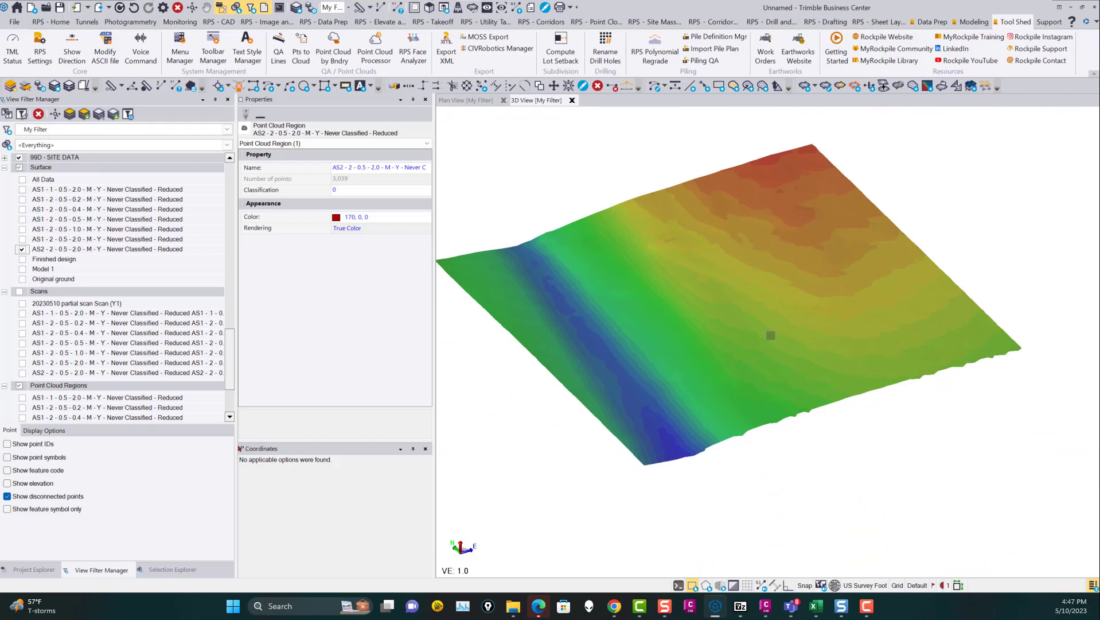
{"action": "left_click", "coordinate": [22, 249]}
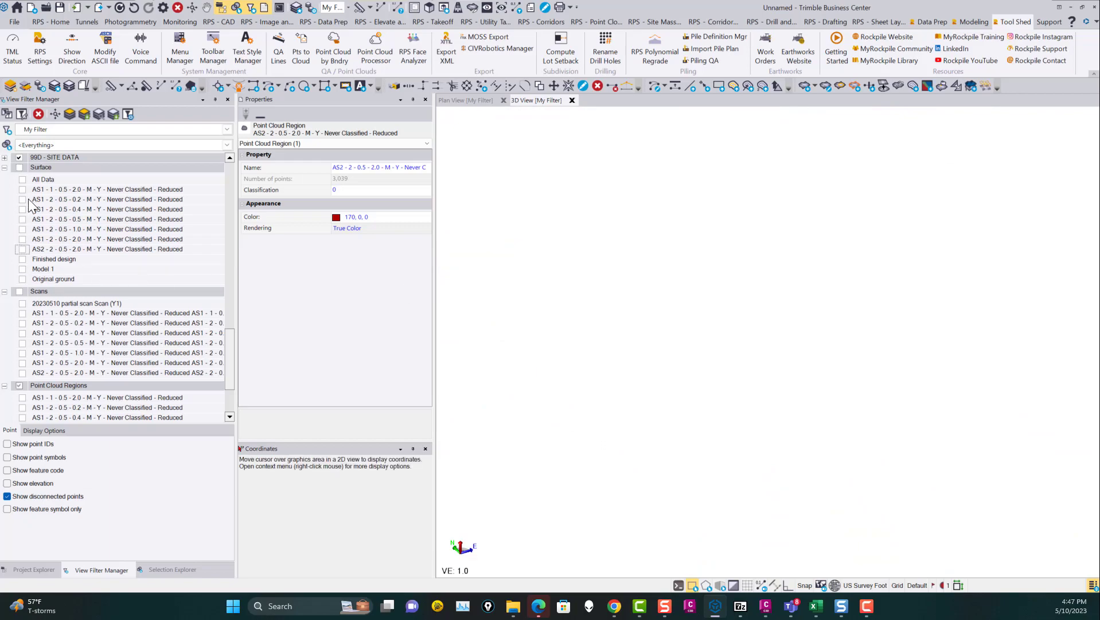
Step: Show the All Data surface and set its 3D View shading to By elevation
{"action": "left_click", "coordinate": [22, 180]}
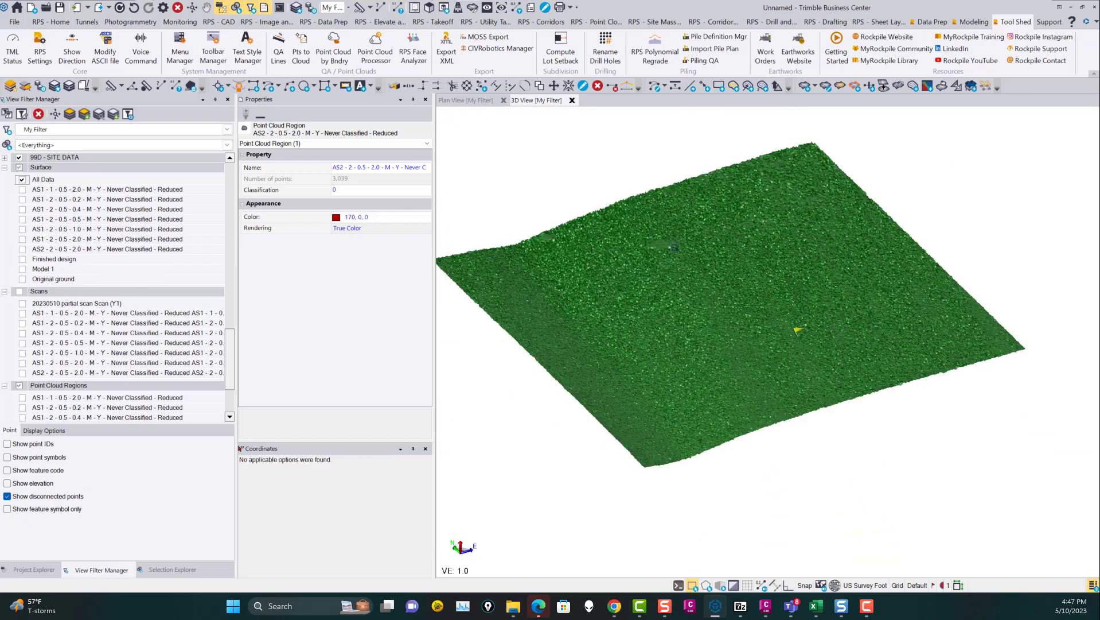
{"action": "scroll", "coordinate": [745, 276], "scroll_direction": "up", "scroll_amount": 4}
{"action": "scroll", "coordinate": [755, 284], "scroll_direction": "down", "scroll_amount": 4}
{"action": "left_click", "coordinate": [749, 295]}
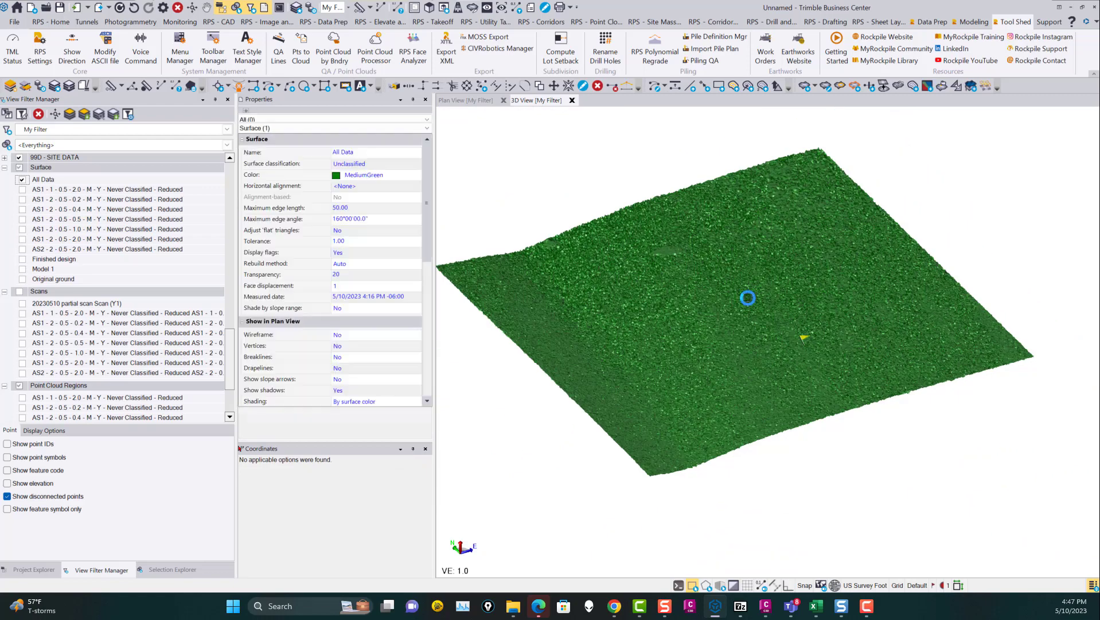
{"action": "scroll", "coordinate": [357, 328], "scroll_direction": "down", "scroll_amount": 6}
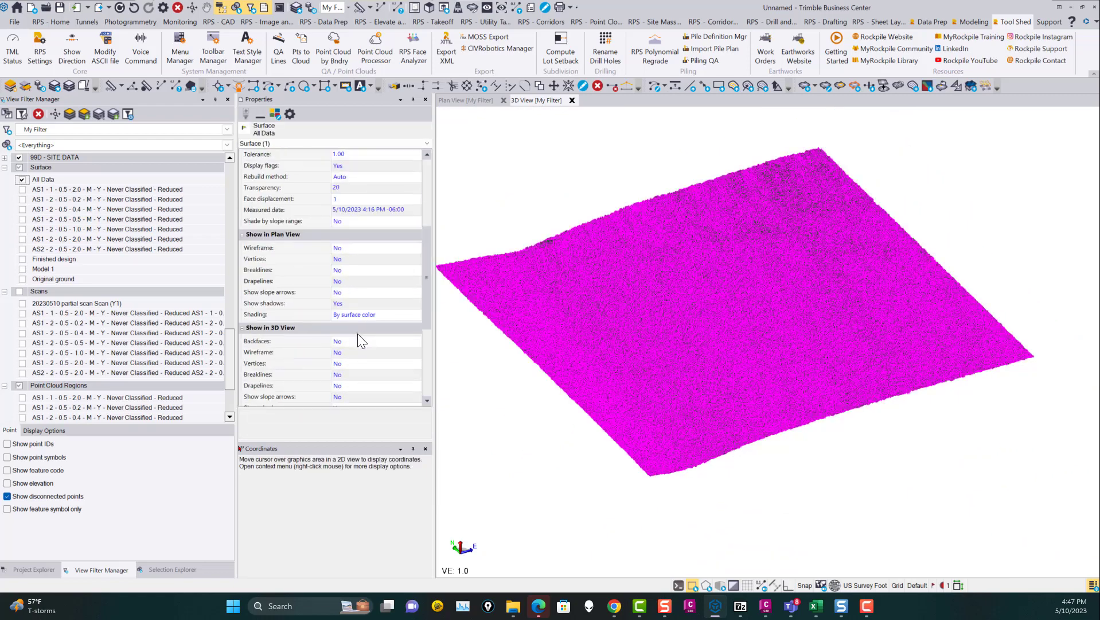
{"action": "left_click", "coordinate": [373, 315]}
{"action": "left_click", "coordinate": [353, 339]}
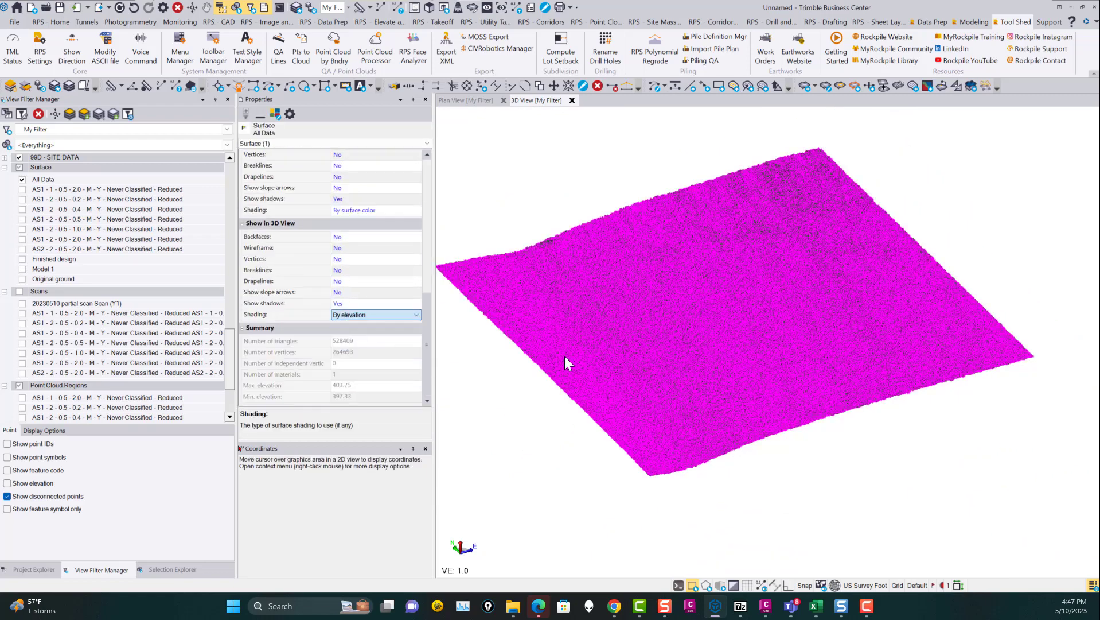
{"action": "left_click", "coordinate": [472, 434]}
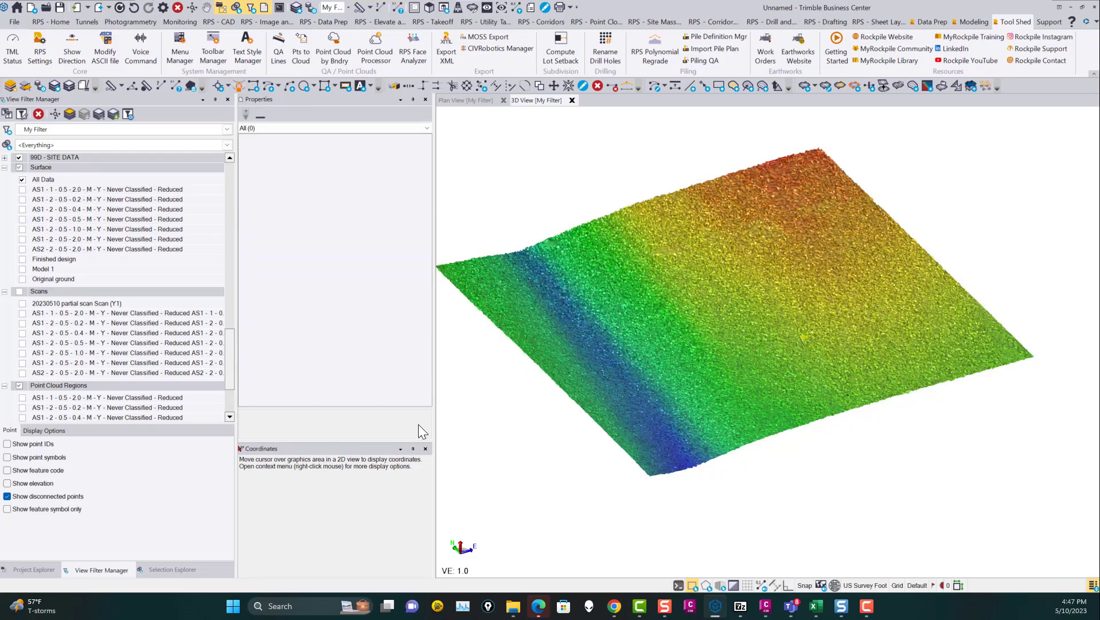
Step: Zoom and tilt the elevation-shaded All Data surface to an oblique view
{"action": "scroll", "coordinate": [662, 461], "scroll_direction": "up", "scroll_amount": 5}
{"action": "scroll", "coordinate": [1035, 334], "scroll_direction": "down", "scroll_amount": 8}
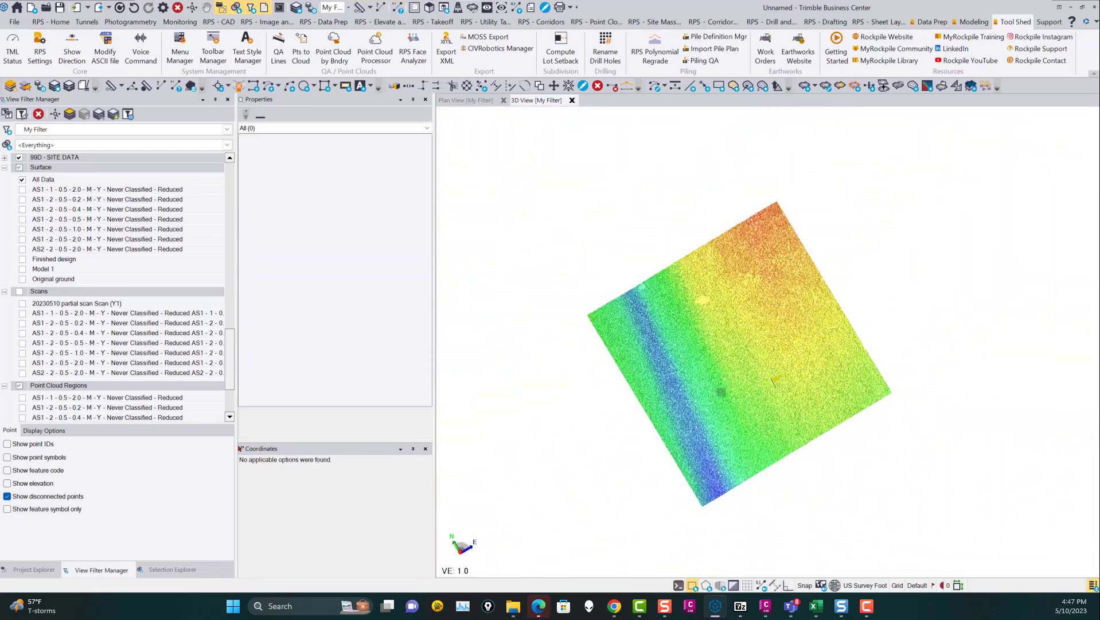
{"action": "scroll", "coordinate": [876, 367], "scroll_direction": "up", "scroll_amount": 2}
{"action": "scroll", "coordinate": [811, 341], "scroll_direction": "up", "scroll_amount": 3}
{"action": "mouse_move", "coordinate": [814, 343]}
{"action": "right_mouse_down"}
{"action": "mouse_move", "coordinate": [803, 261]}
{"action": "mouse_move", "coordinate": [836, 273]}
{"action": "mouse_move", "coordinate": [815, 326]}
{"action": "mouse_move", "coordinate": [779, 358]}
{"action": "right_mouse_up"}
{"action": "scroll", "coordinate": [831, 205], "scroll_direction": "up", "scroll_amount": 5}
{"action": "scroll", "coordinate": [794, 344], "scroll_direction": "down", "scroll_amount": 3}
{"action": "scroll", "coordinate": [795, 343], "scroll_direction": "down", "scroll_amount": 6}
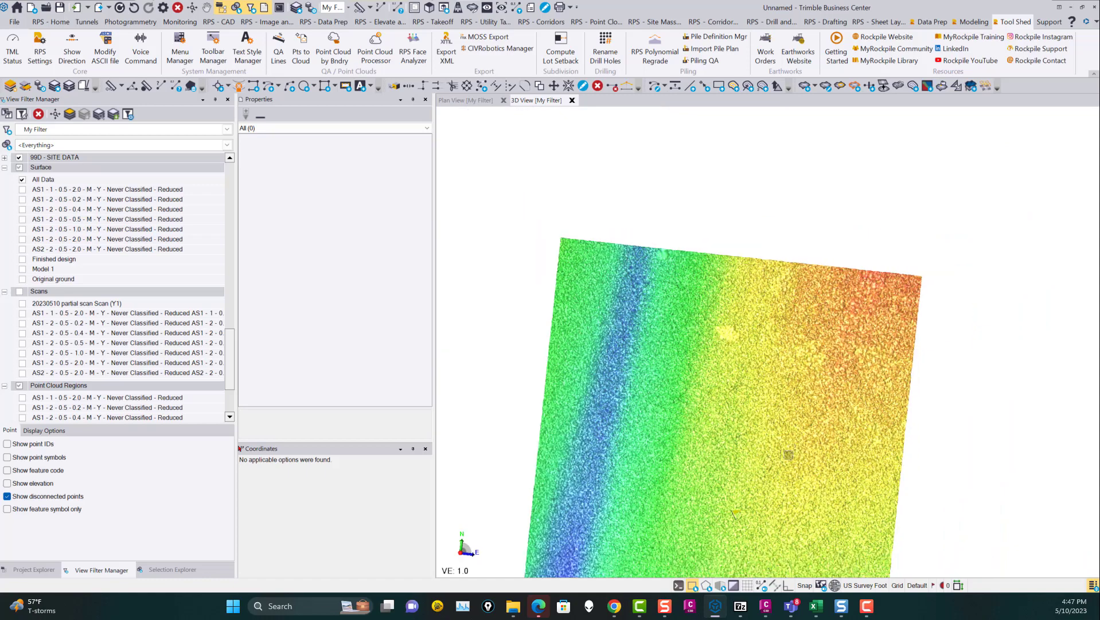
Step: Replace the All Data surface with the AS2-2 0.5-2.0 surface in 3D
{"action": "middle_click_drag", "start_coordinate": [788, 454], "coordinate": [805, 348]}
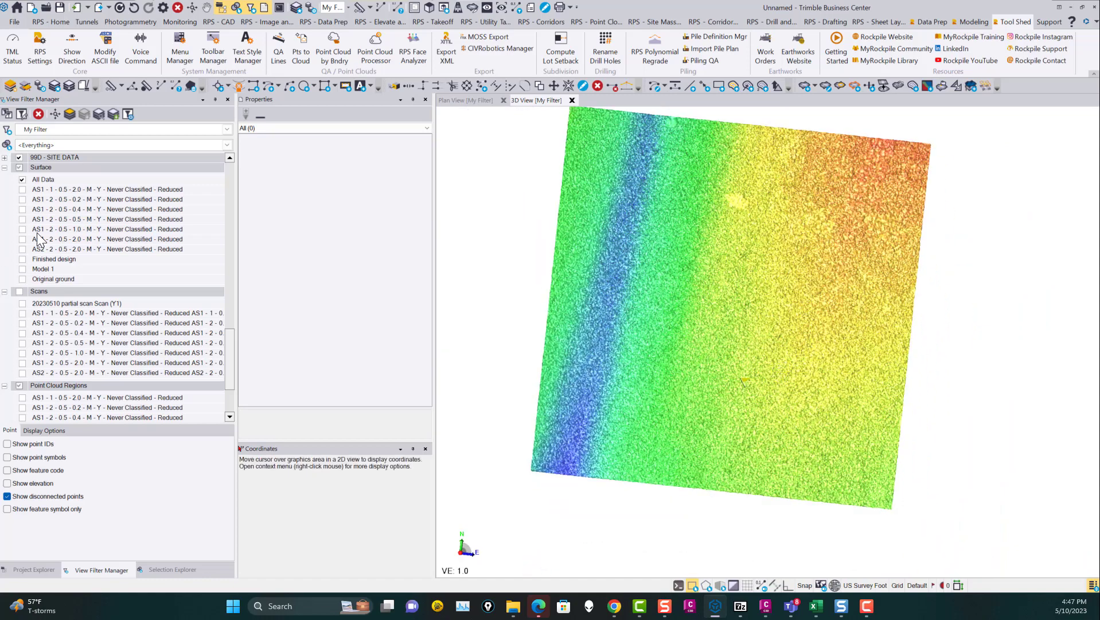
{"action": "left_click", "coordinate": [22, 249]}
{"action": "left_click", "coordinate": [22, 180]}
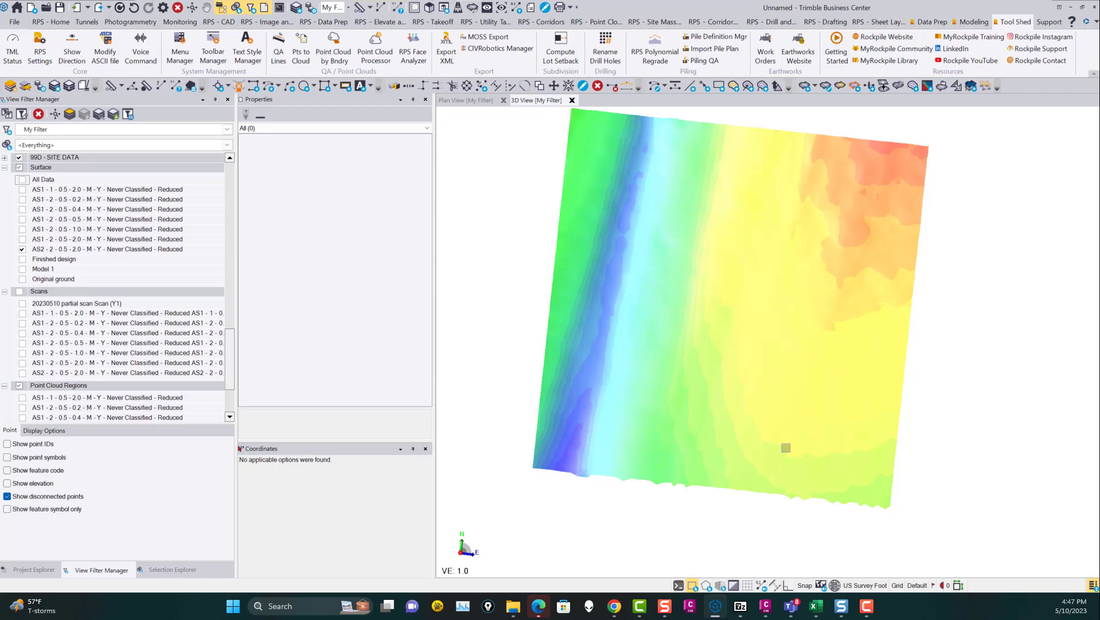
Step: Zoom and orbit the AS2-2 surface to a near edge-on view of its relief
{"action": "scroll", "coordinate": [824, 393], "scroll_direction": "up", "scroll_amount": 3}
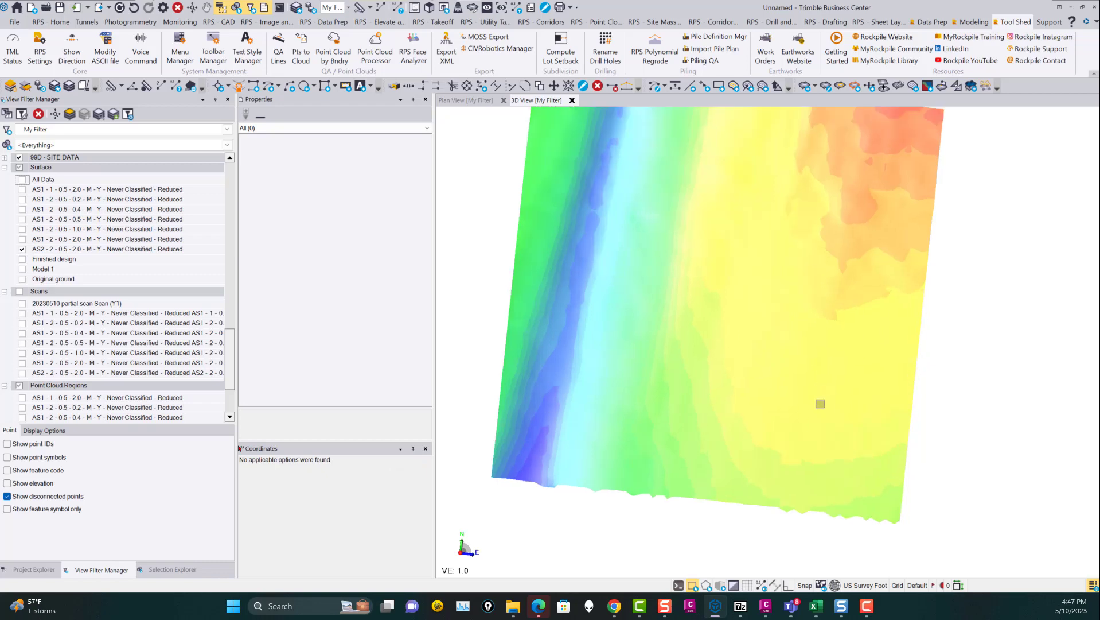
{"action": "scroll", "coordinate": [771, 425], "scroll_direction": "down", "scroll_amount": 3}
{"action": "mouse_move", "coordinate": [739, 392]}
{"action": "right_mouse_down"}
{"action": "mouse_move", "coordinate": [759, 386]}
{"action": "mouse_move", "coordinate": [775, 285]}
{"action": "right_mouse_up"}
{"action": "scroll", "coordinate": [731, 390], "scroll_direction": "up", "scroll_amount": 5}
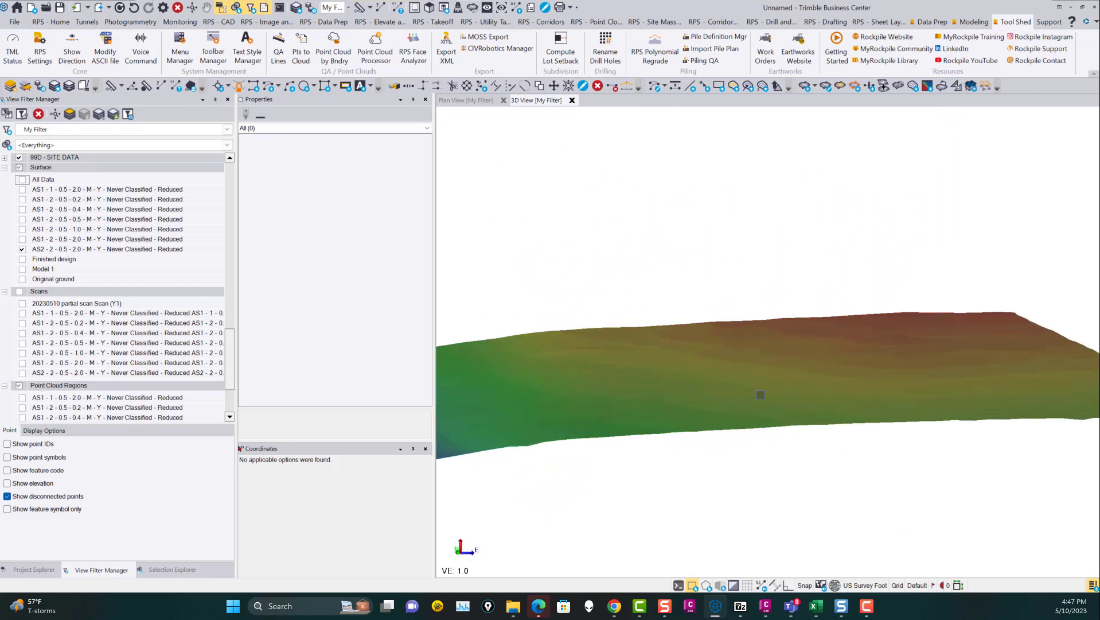
{"action": "scroll", "coordinate": [748, 395], "scroll_direction": "down", "scroll_amount": 3}
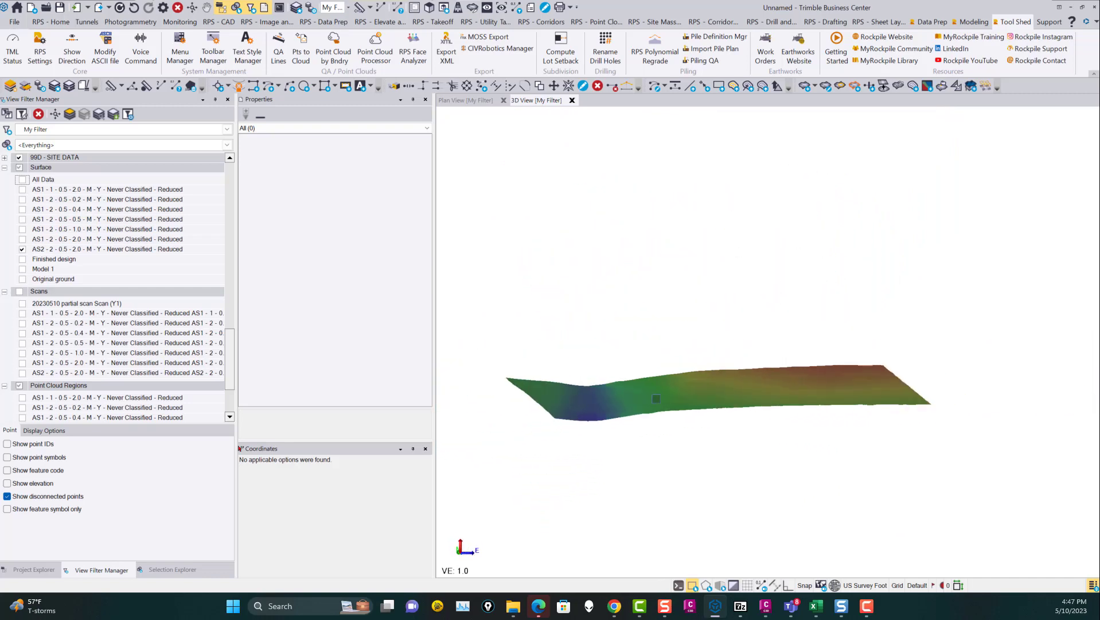
{"action": "scroll", "coordinate": [643, 402], "scroll_direction": "up", "scroll_amount": 5}
{"action": "right_click_drag", "start_coordinate": [651, 402], "coordinate": [667, 402]}
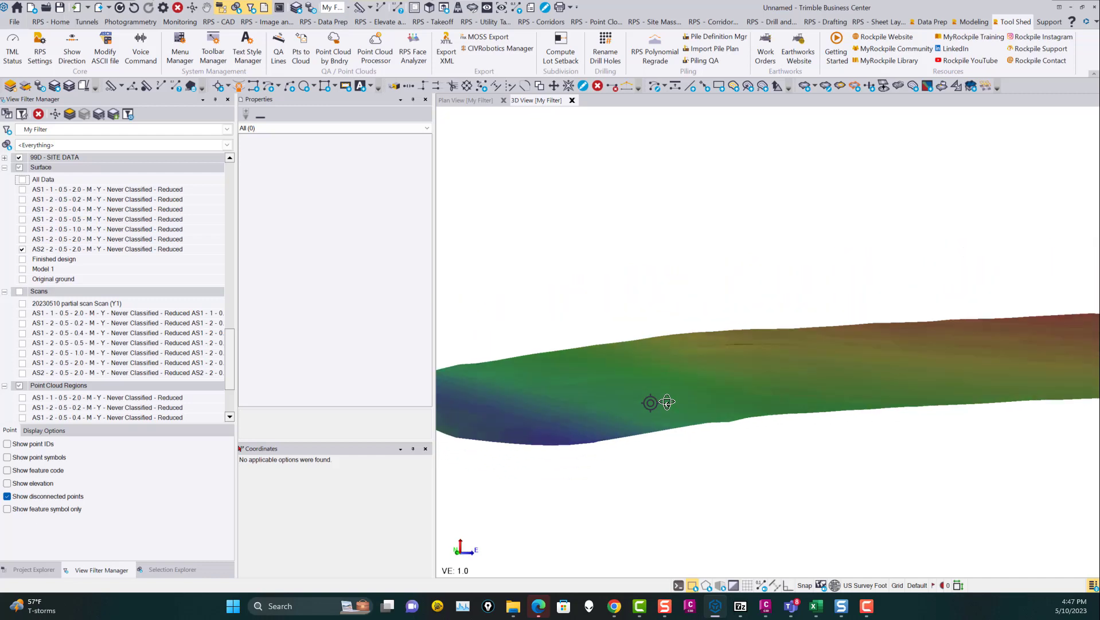
{"action": "middle_click_drag", "start_coordinate": [667, 402], "coordinate": [653, 404], "text": "shift"}
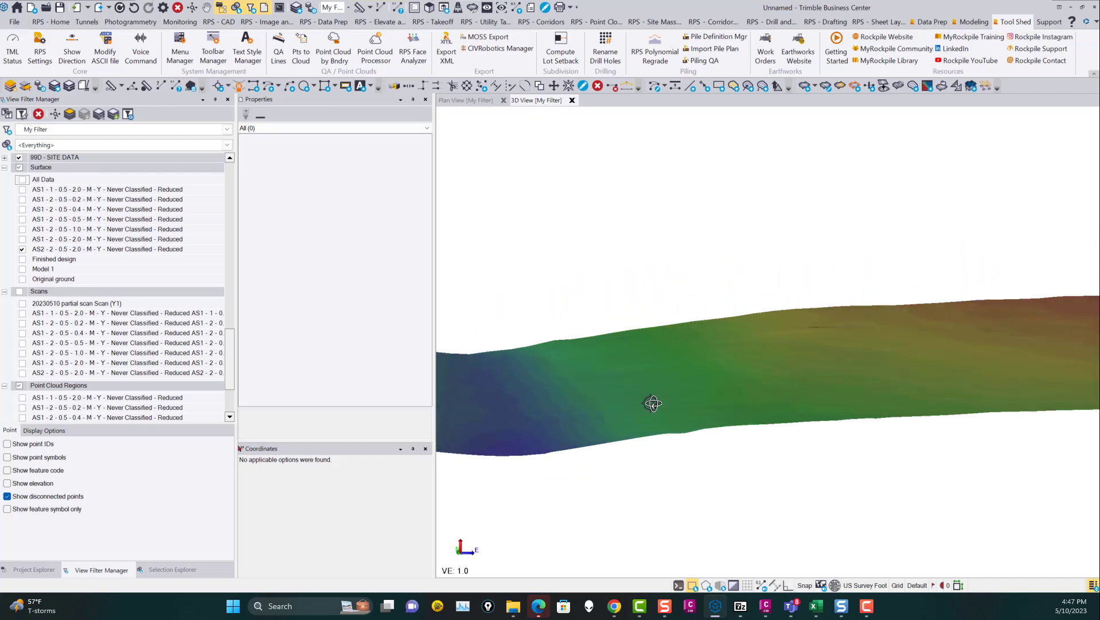
Step: In Plan View, draw a section line across the surface past its right edge
{"action": "left_click", "coordinate": [457, 100]}
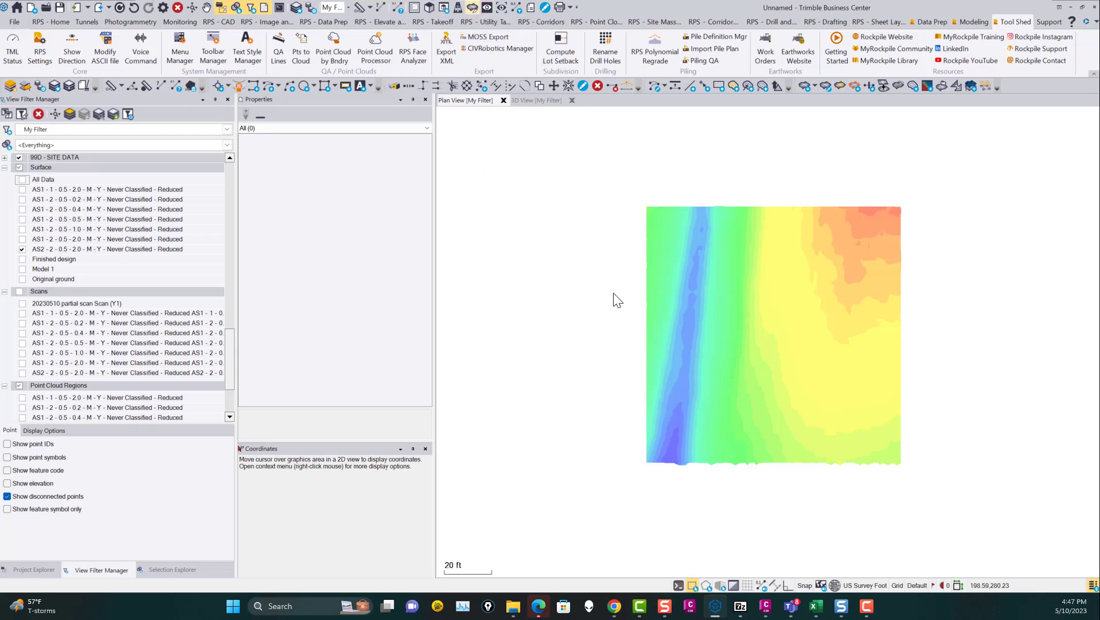
{"action": "left_click", "coordinate": [624, 237]}
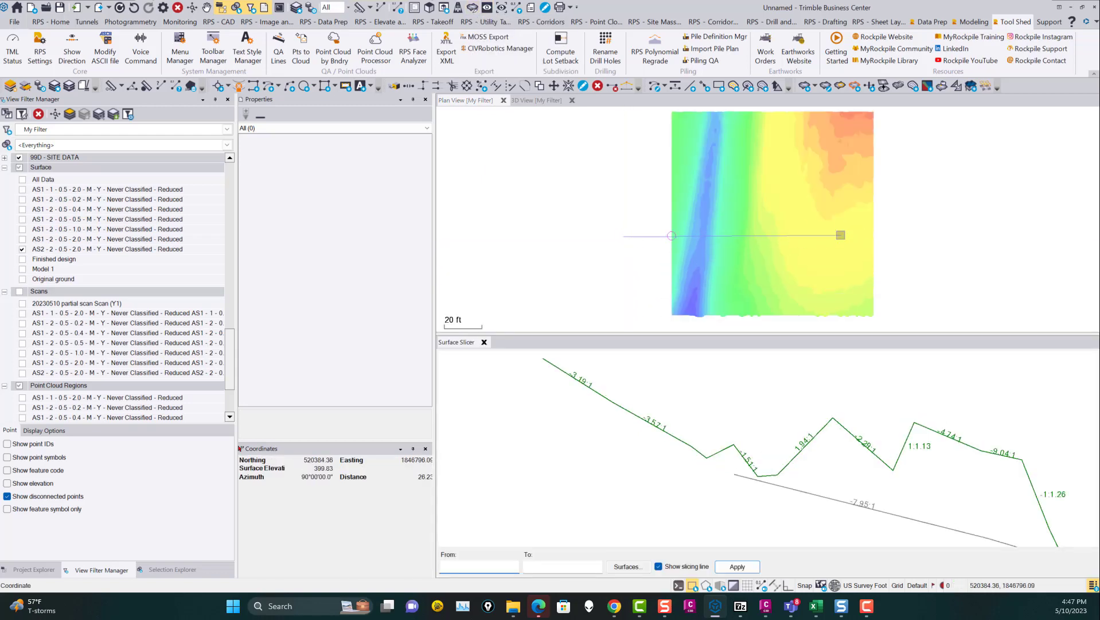
{"action": "left_click", "coordinate": [902, 214]}
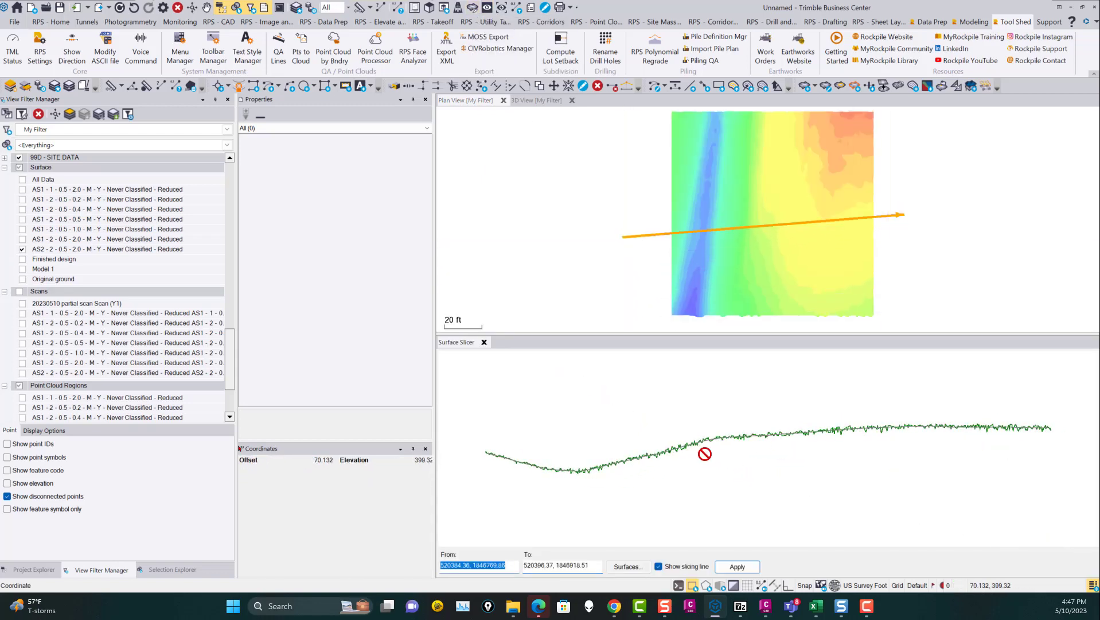
Step: Add AS1-2 0.5-0.2, 0.5-0.4, 0.5-0.5 and 0.5-2.0 to the profile and view its valley
{"action": "left_click", "coordinate": [627, 566]}
{"action": "left_click", "coordinate": [454, 213]}
{"action": "left_click", "coordinate": [454, 222]}
{"action": "left_click", "coordinate": [454, 231]}
{"action": "left_click", "coordinate": [454, 249]}
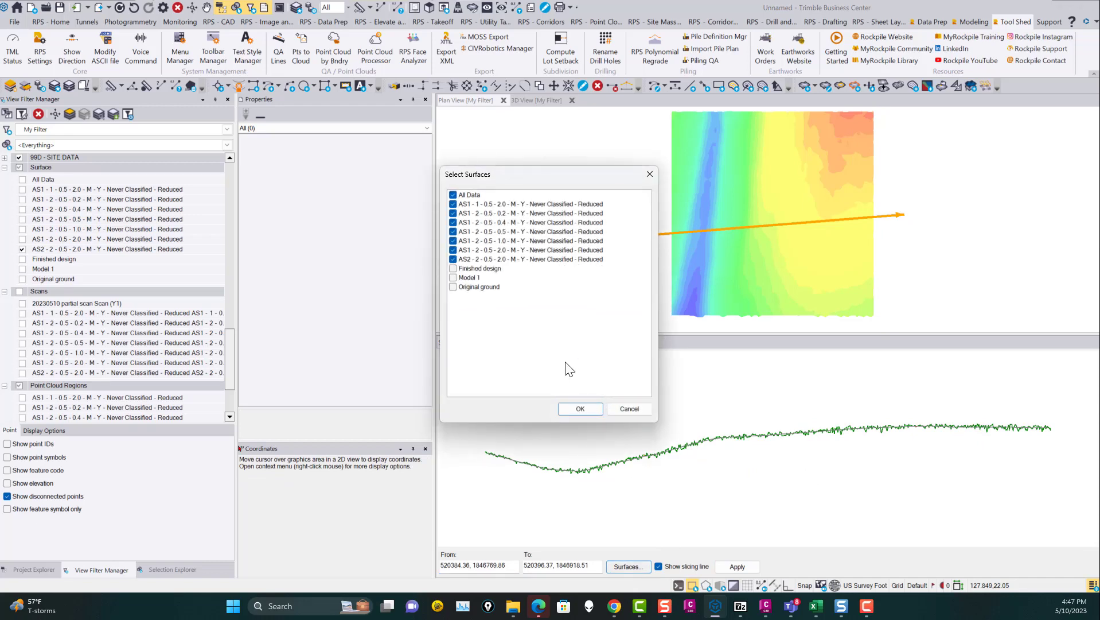
{"action": "left_click", "coordinate": [591, 408]}
{"action": "scroll", "coordinate": [722, 447], "scroll_direction": "up", "scroll_amount": 8}
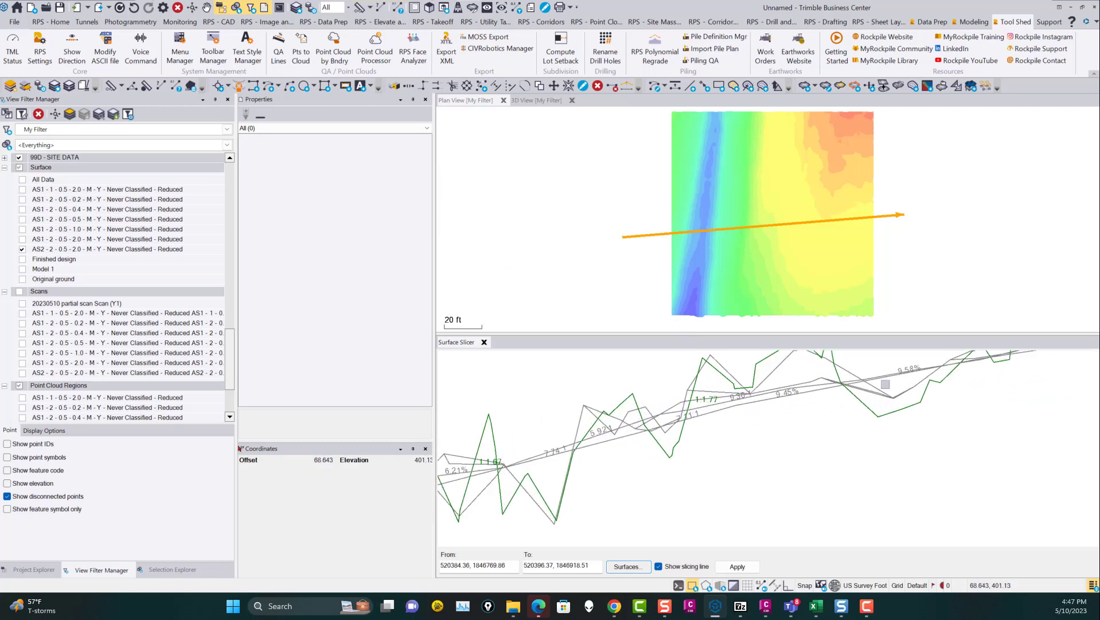
{"action": "scroll", "coordinate": [886, 384], "scroll_direction": "down", "scroll_amount": 8}
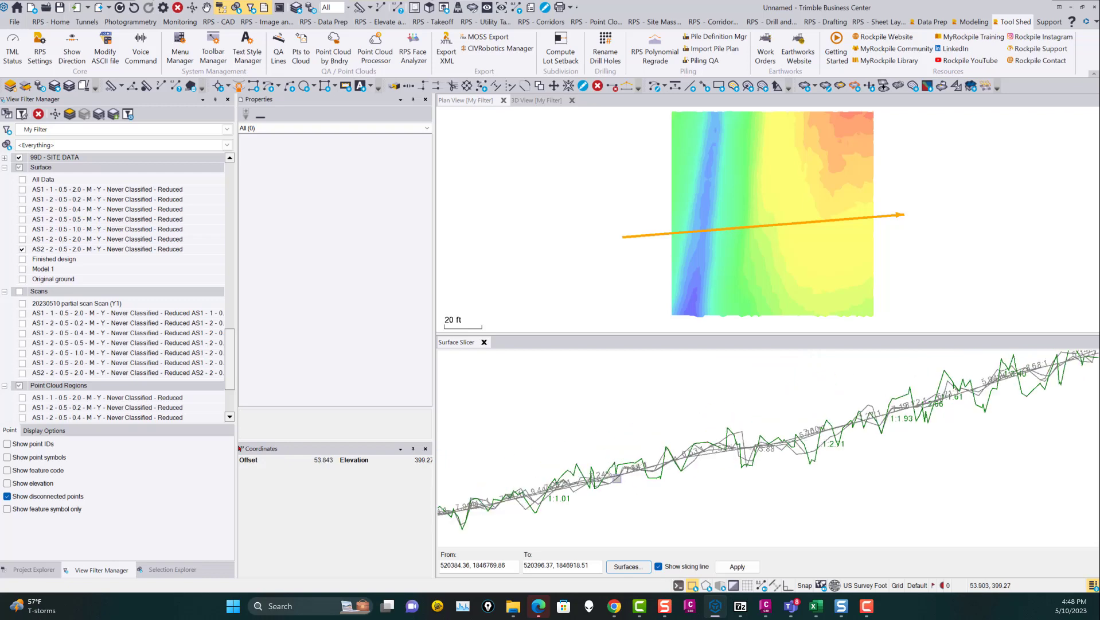
{"action": "middle_click_drag", "start_coordinate": [551, 462], "coordinate": [826, 462]}
{"action": "middle_click_drag", "start_coordinate": [657, 468], "coordinate": [895, 456]}
{"action": "middle_click_drag", "start_coordinate": [688, 456], "coordinate": [820, 468]}
Step: Untick AS1-2 0.5-0.2, 0.5-0.5, 0.5-1.0 and 0.5-2.0, keeping only All Data and AS2
{"action": "left_click", "coordinate": [629, 566]}
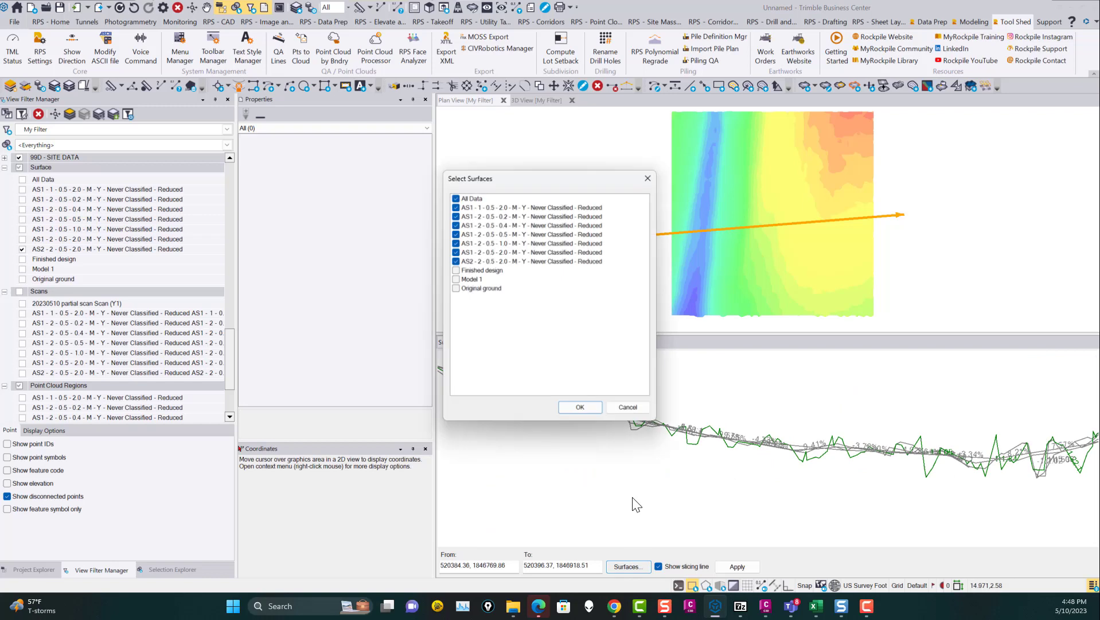
{"action": "left_click", "coordinate": [453, 213]}
{"action": "left_click", "coordinate": [453, 231]}
{"action": "left_click", "coordinate": [453, 240]}
{"action": "left_click", "coordinate": [453, 250]}
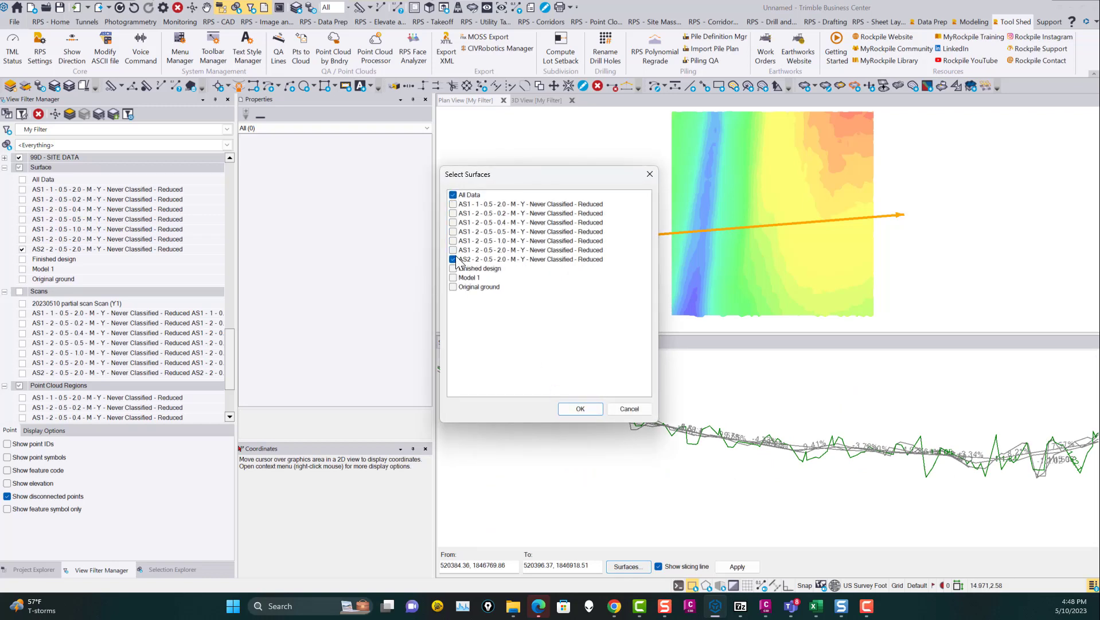
{"action": "left_click", "coordinate": [579, 409]}
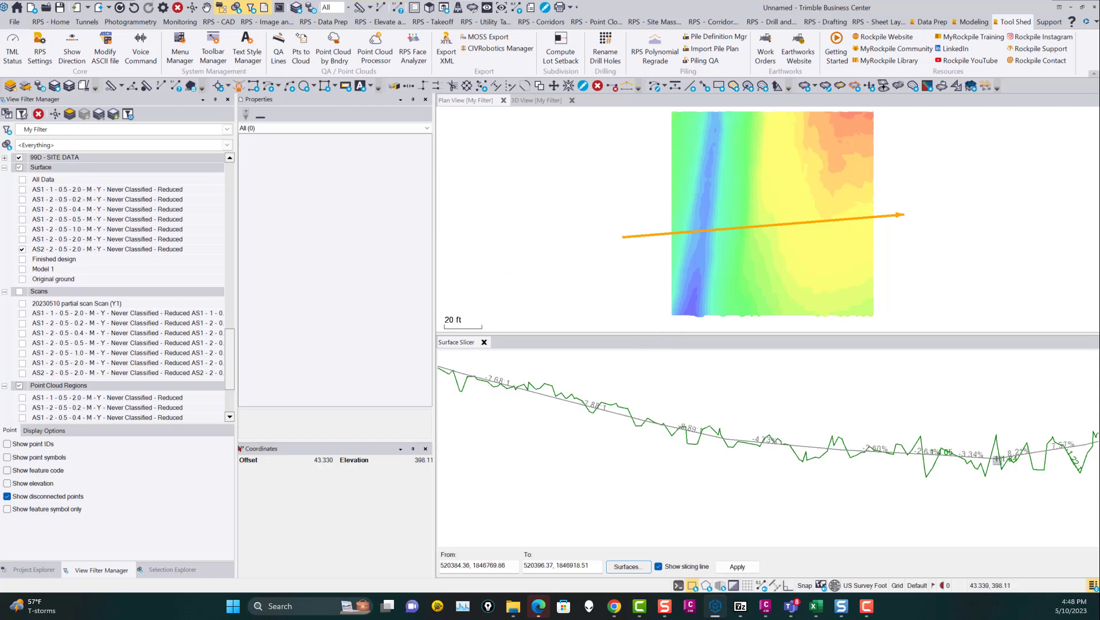
Step: Zoom out and pan along the profile to its right end
{"action": "scroll", "coordinate": [762, 462], "scroll_direction": "down", "scroll_amount": 2}
{"action": "middle_click_drag", "start_coordinate": [1045, 440], "coordinate": [815, 445]}
{"action": "middle_click_drag", "start_coordinate": [983, 417], "coordinate": [800, 439]}
{"action": "middle_click_drag", "start_coordinate": [1073, 412], "coordinate": [767, 423]}
{"action": "middle_click_drag", "start_coordinate": [986, 409], "coordinate": [840, 411]}
{"action": "middle_click_drag", "start_coordinate": [1047, 411], "coordinate": [806, 412]}
{"action": "scroll", "coordinate": [902, 426], "scroll_direction": "up", "scroll_amount": 2}
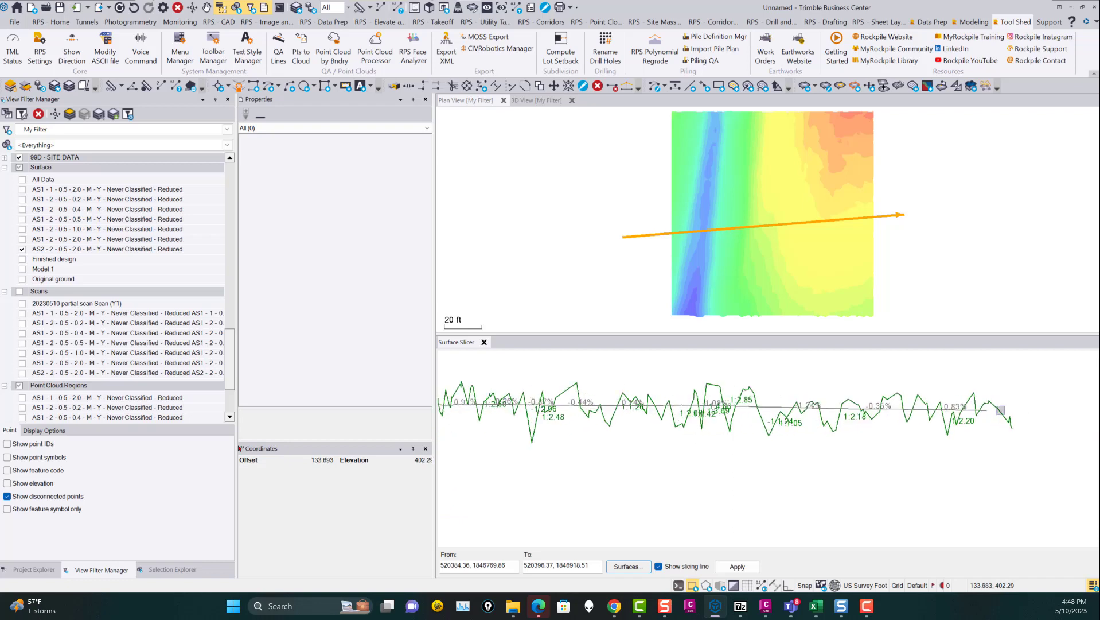
{"action": "middle_click_drag", "start_coordinate": [686, 413], "coordinate": [808, 416]}
{"action": "middle_click_drag", "start_coordinate": [975, 421], "coordinate": [834, 425]}
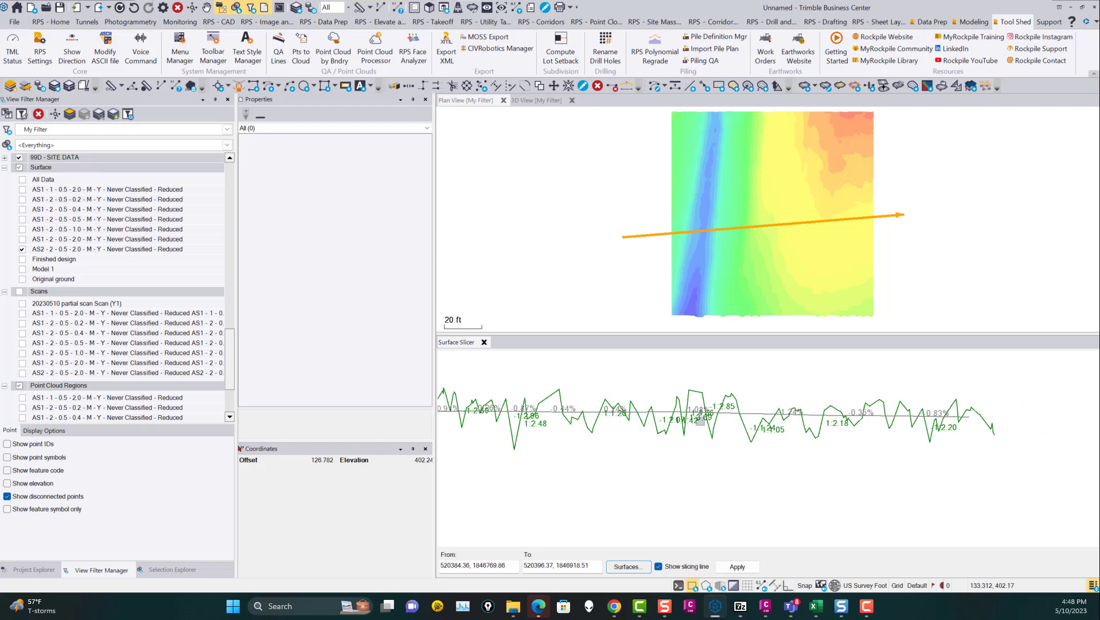
Step: Pan back to the profile's left end and centre its low point
{"action": "scroll", "coordinate": [700, 421], "scroll_direction": "down", "scroll_amount": 3}
{"action": "scroll", "coordinate": [608, 367], "scroll_direction": "down", "scroll_amount": 1}
{"action": "scroll", "coordinate": [602, 387], "scroll_direction": "down", "scroll_amount": 1}
{"action": "middle_click_drag", "start_coordinate": [598, 395], "coordinate": [983, 439]}
{"action": "scroll", "coordinate": [702, 427], "scroll_direction": "down", "scroll_amount": 3}
{"action": "middle_click_drag", "start_coordinate": [737, 432], "coordinate": [930, 403]}
{"action": "scroll", "coordinate": [747, 414], "scroll_direction": "up", "scroll_amount": 2}
{"action": "scroll", "coordinate": [682, 421], "scroll_direction": "up", "scroll_amount": 1}
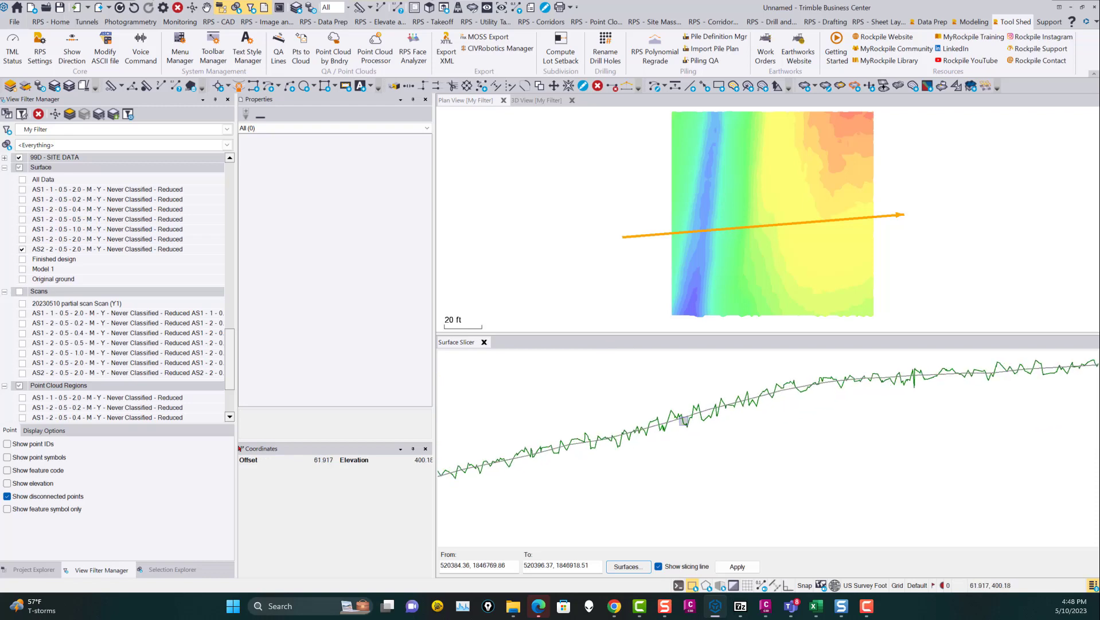
{"action": "scroll", "coordinate": [660, 431], "scroll_direction": "down", "scroll_amount": 4}
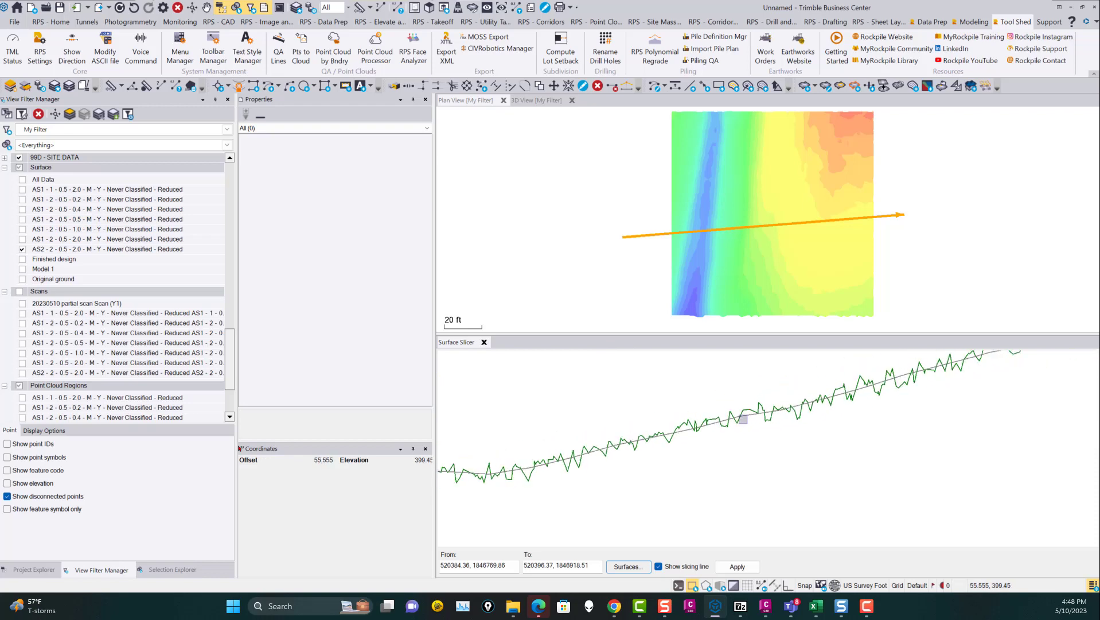
{"action": "scroll", "coordinate": [746, 428], "scroll_direction": "up", "scroll_amount": 1}
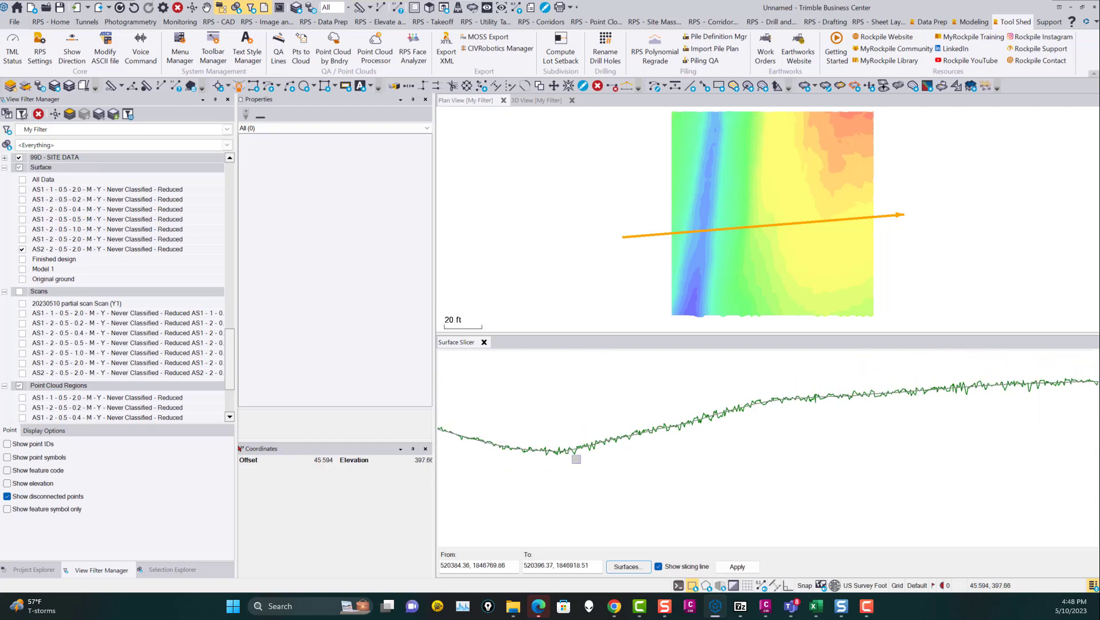
{"action": "scroll", "coordinate": [578, 457], "scroll_direction": "up", "scroll_amount": 2}
{"action": "middle_click_drag", "start_coordinate": [578, 457], "coordinate": [737, 450]}
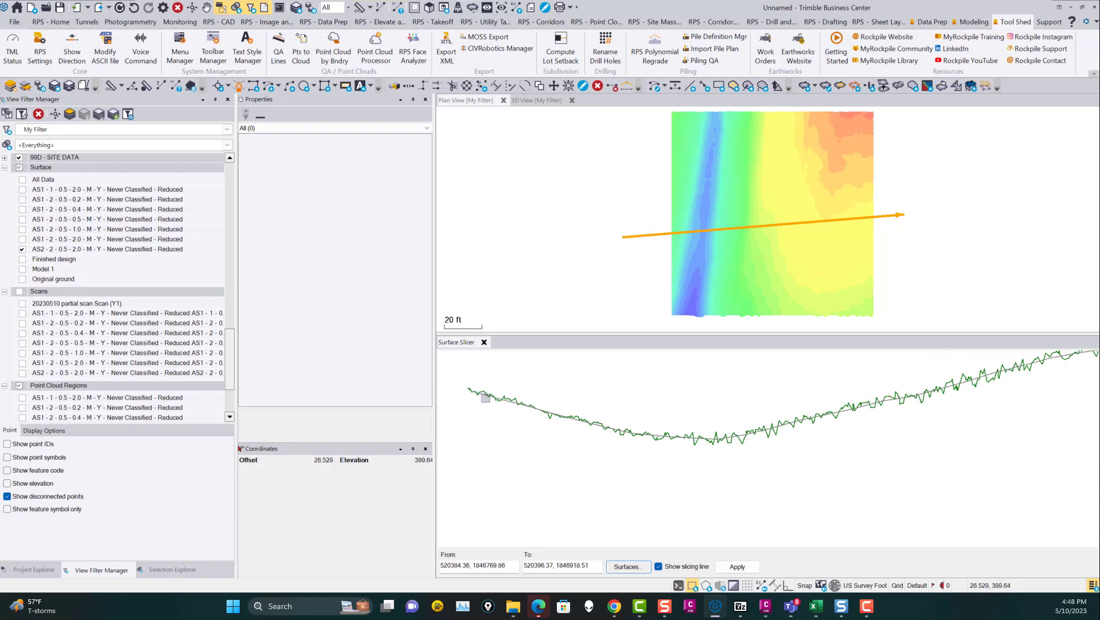
{"action": "scroll", "coordinate": [486, 397], "scroll_direction": "up", "scroll_amount": 2}
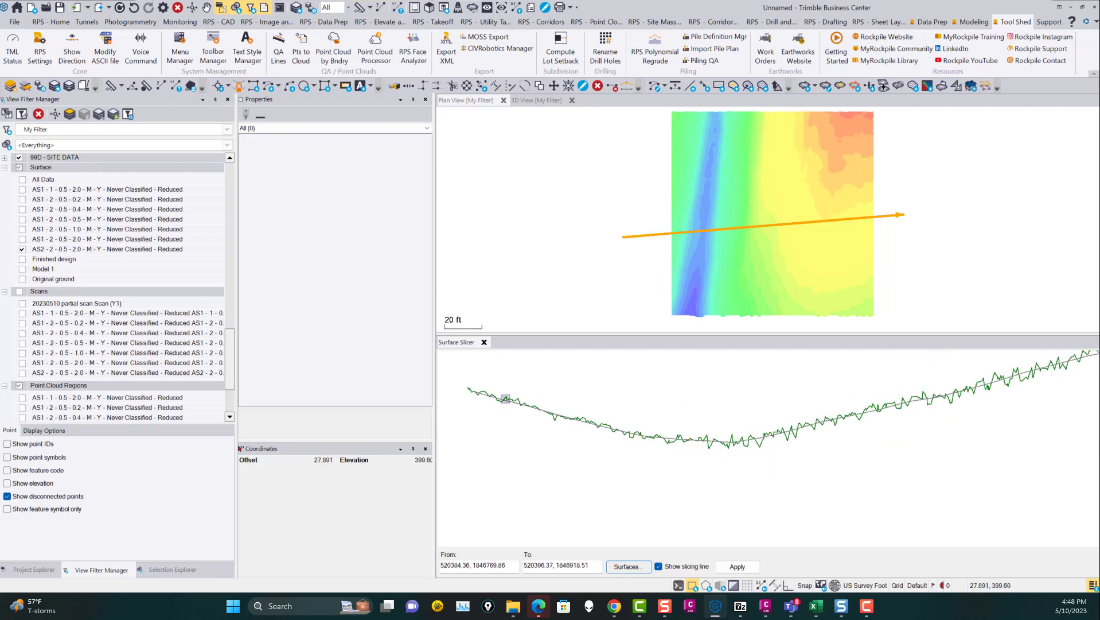
{"action": "middle_click_drag", "start_coordinate": [876, 409], "coordinate": [714, 443]}
{"action": "scroll", "coordinate": [715, 436], "scroll_direction": "down", "scroll_amount": 3}
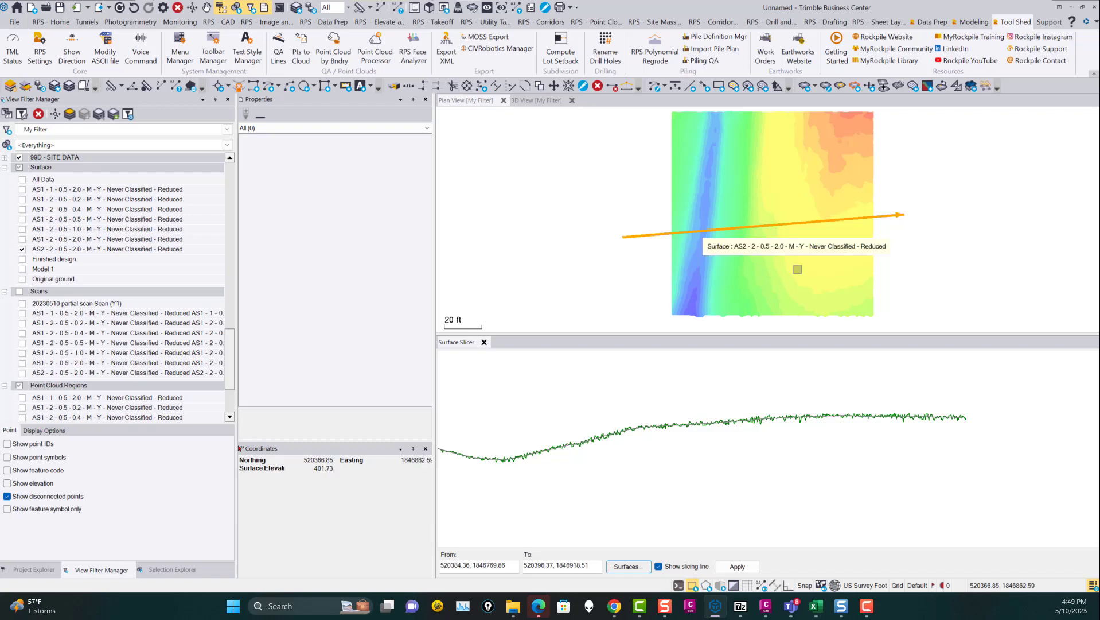
{"action": "scroll", "coordinate": [734, 418], "scroll_direction": "up", "scroll_amount": 5}
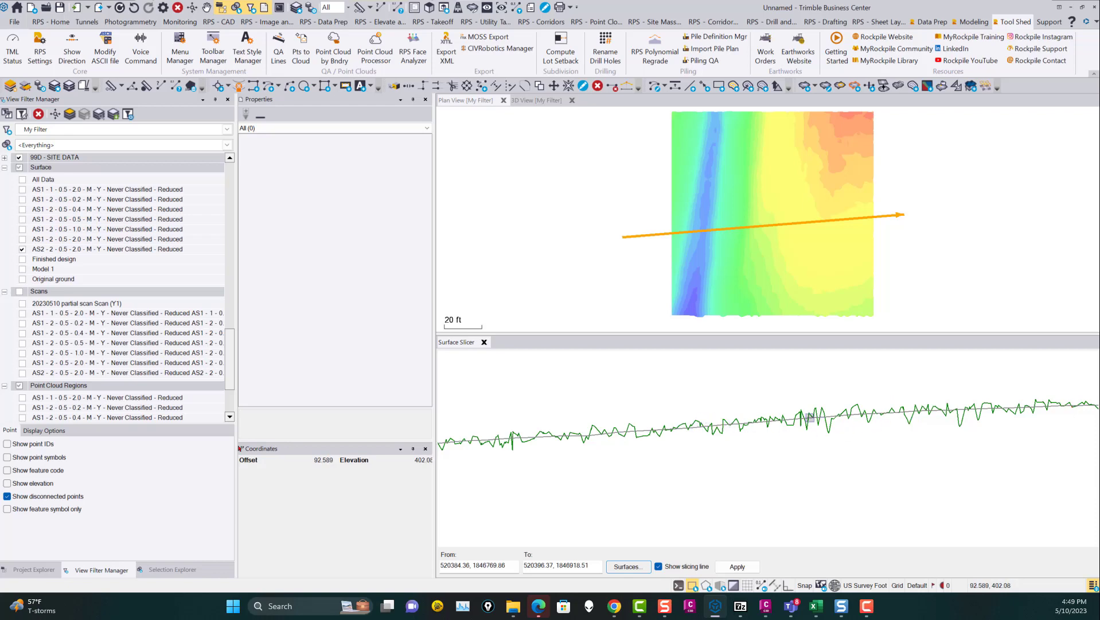
{"action": "scroll", "coordinate": [831, 418], "scroll_direction": "down", "scroll_amount": 3}
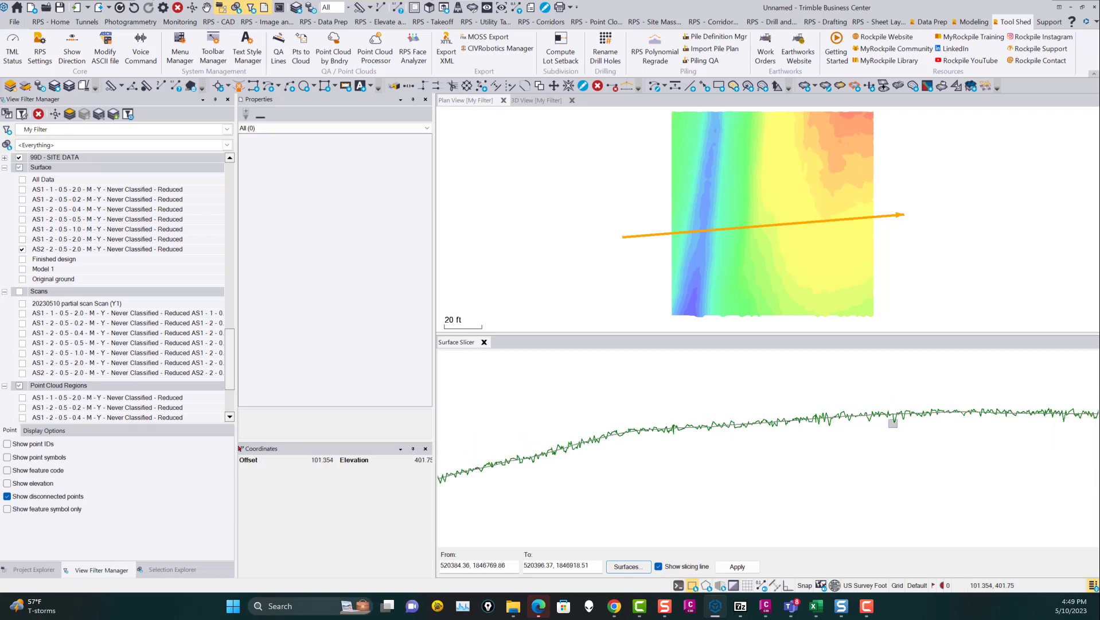
{"action": "scroll", "coordinate": [963, 423], "scroll_direction": "down", "scroll_amount": 3}
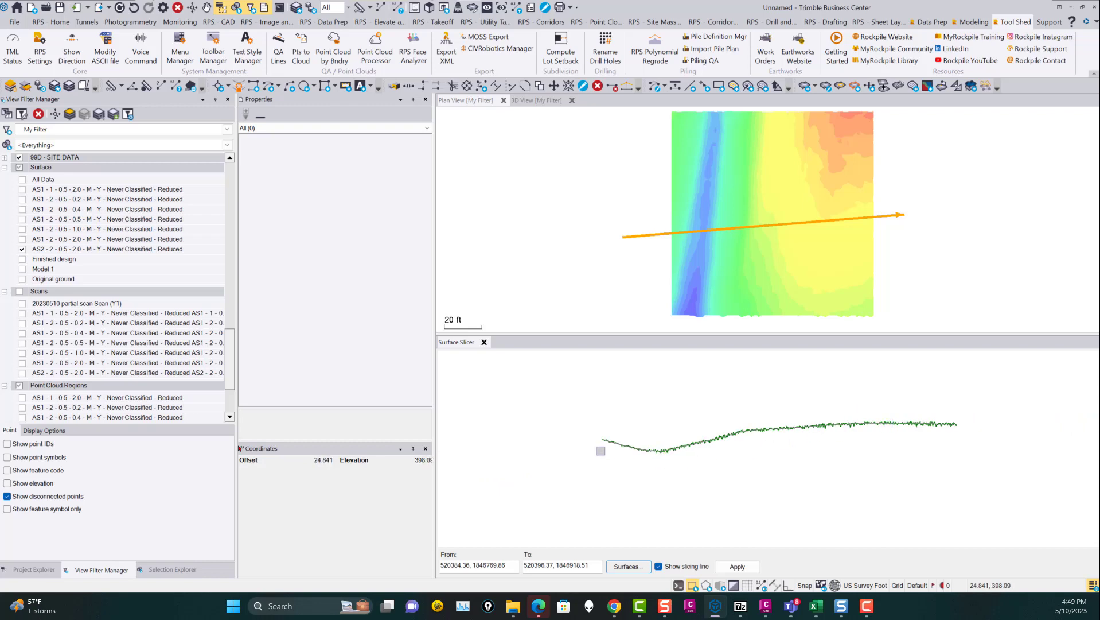
{"action": "scroll", "coordinate": [899, 427], "scroll_direction": "up", "scroll_amount": 3}
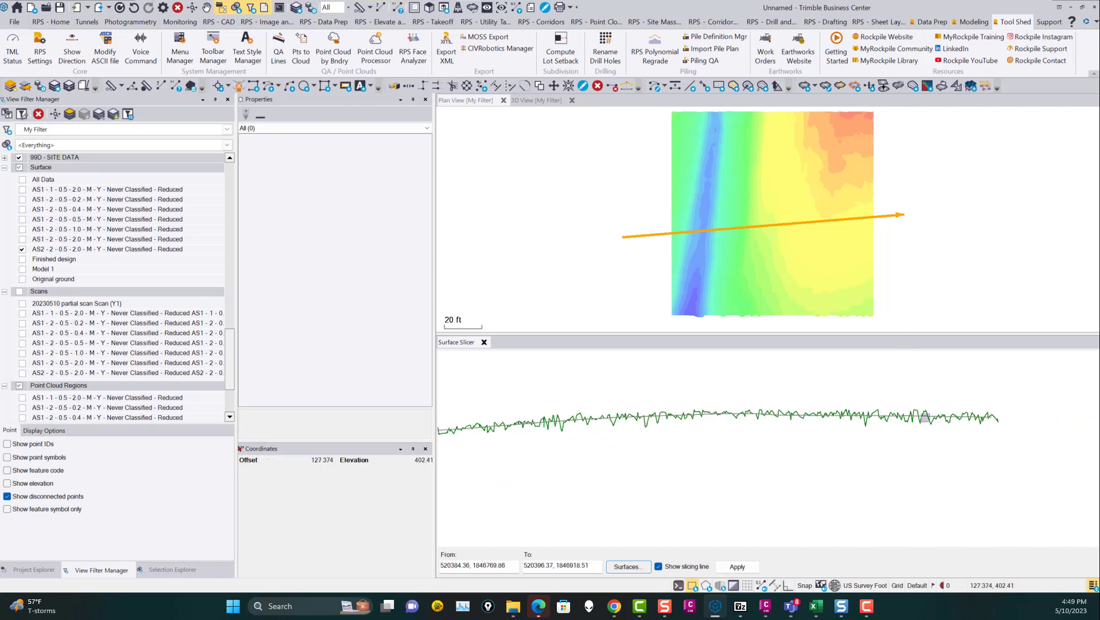
{"action": "scroll", "coordinate": [932, 415], "scroll_direction": "down", "scroll_amount": 3}
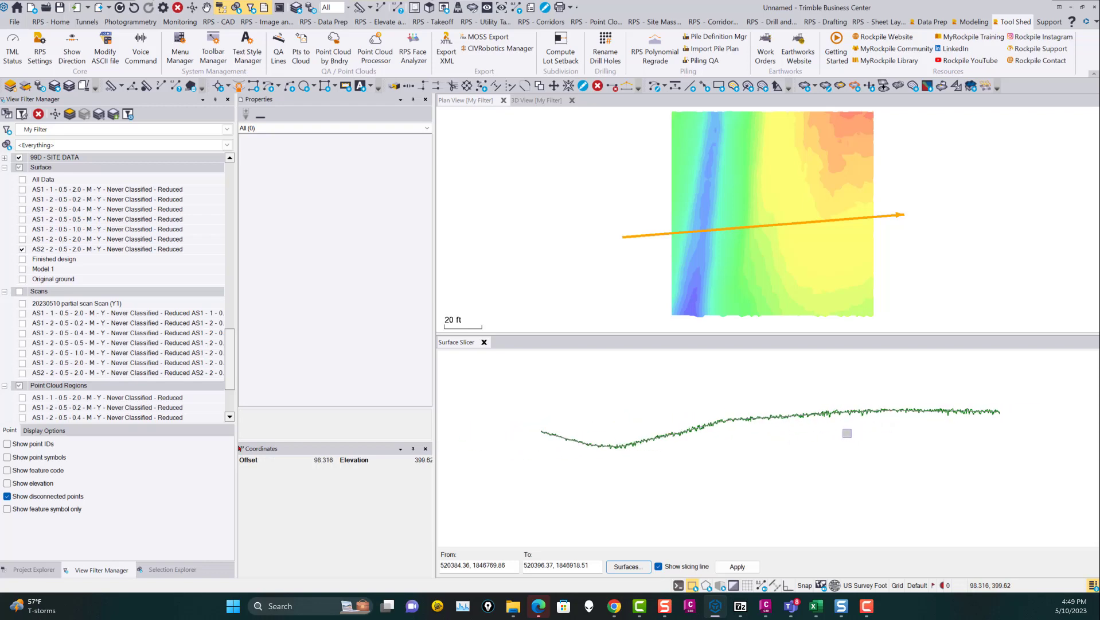
{"action": "middle_click_drag", "start_coordinate": [983, 420], "coordinate": [955, 427]}
{"action": "scroll", "coordinate": [669, 430], "scroll_direction": "up", "scroll_amount": 2}
{"action": "scroll", "coordinate": [671, 430], "scroll_direction": "down", "scroll_amount": 2}
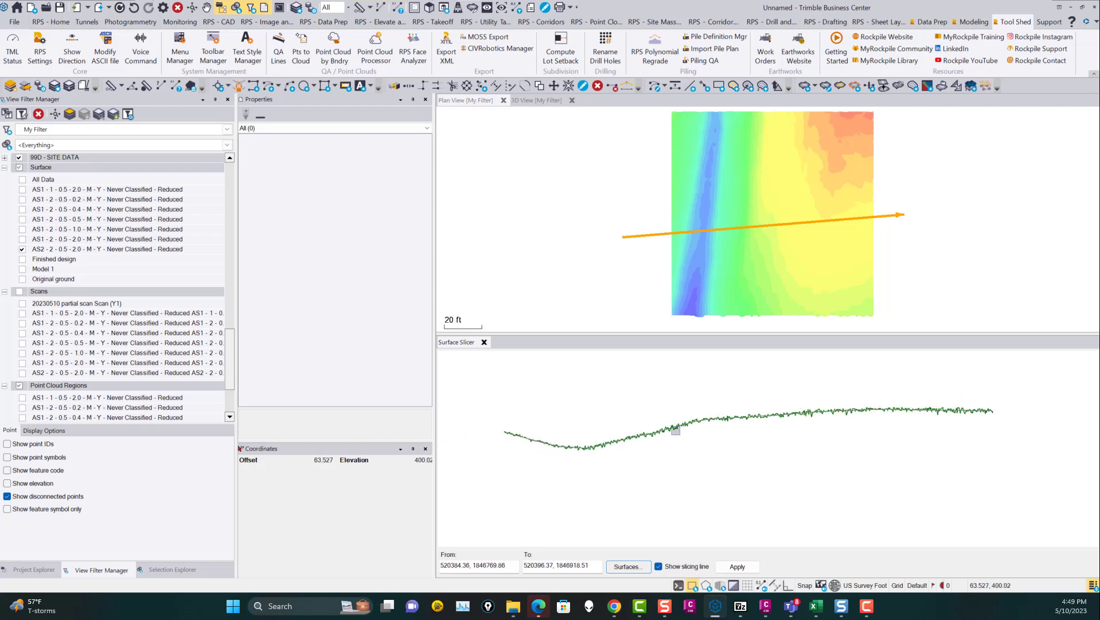